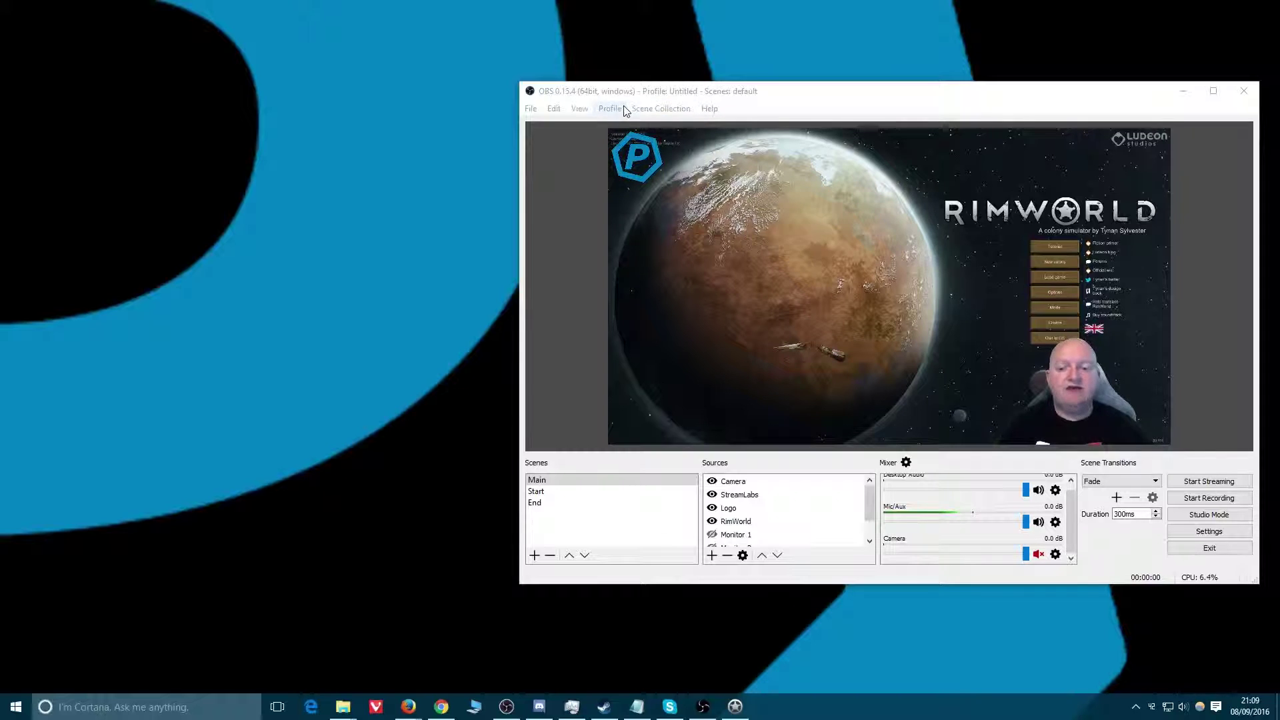
Step: Check the available scene collections and preview the Main, Start and End scenes of the default collection
{"action": "left_click", "coordinate": [660, 110]}
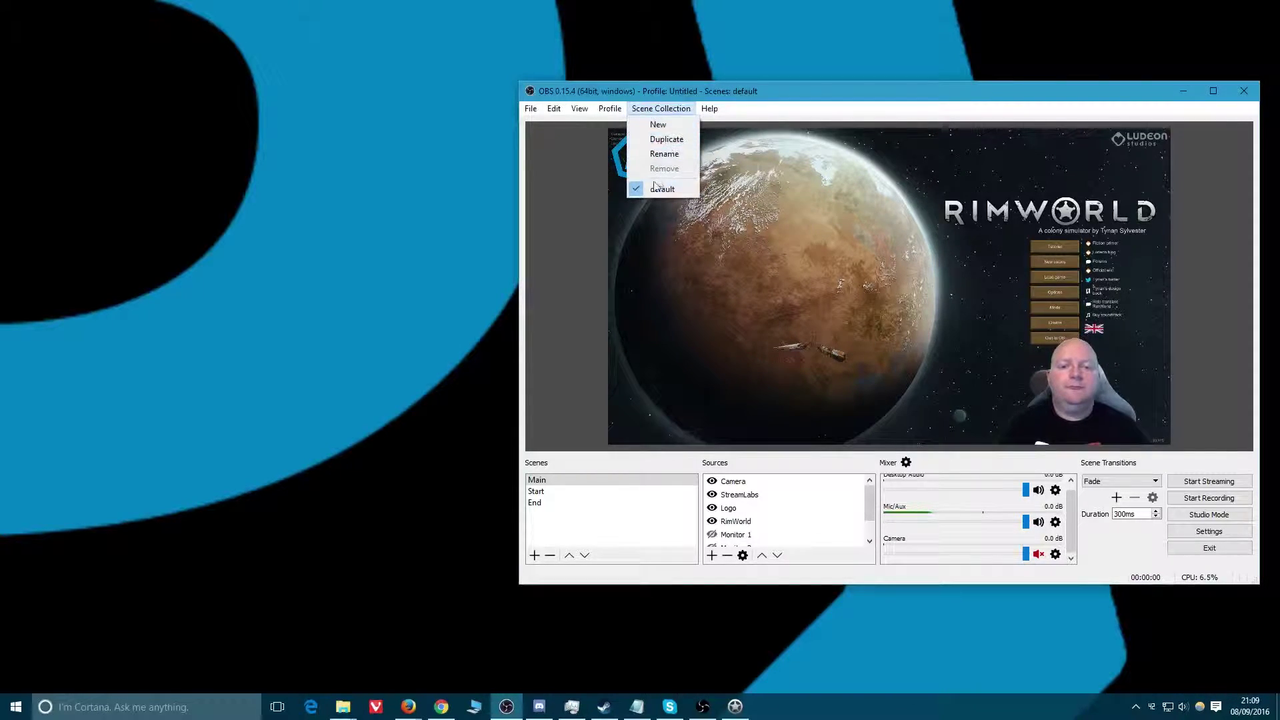
{"action": "left_click", "coordinate": [547, 502]}
{"action": "left_click", "coordinate": [547, 491]}
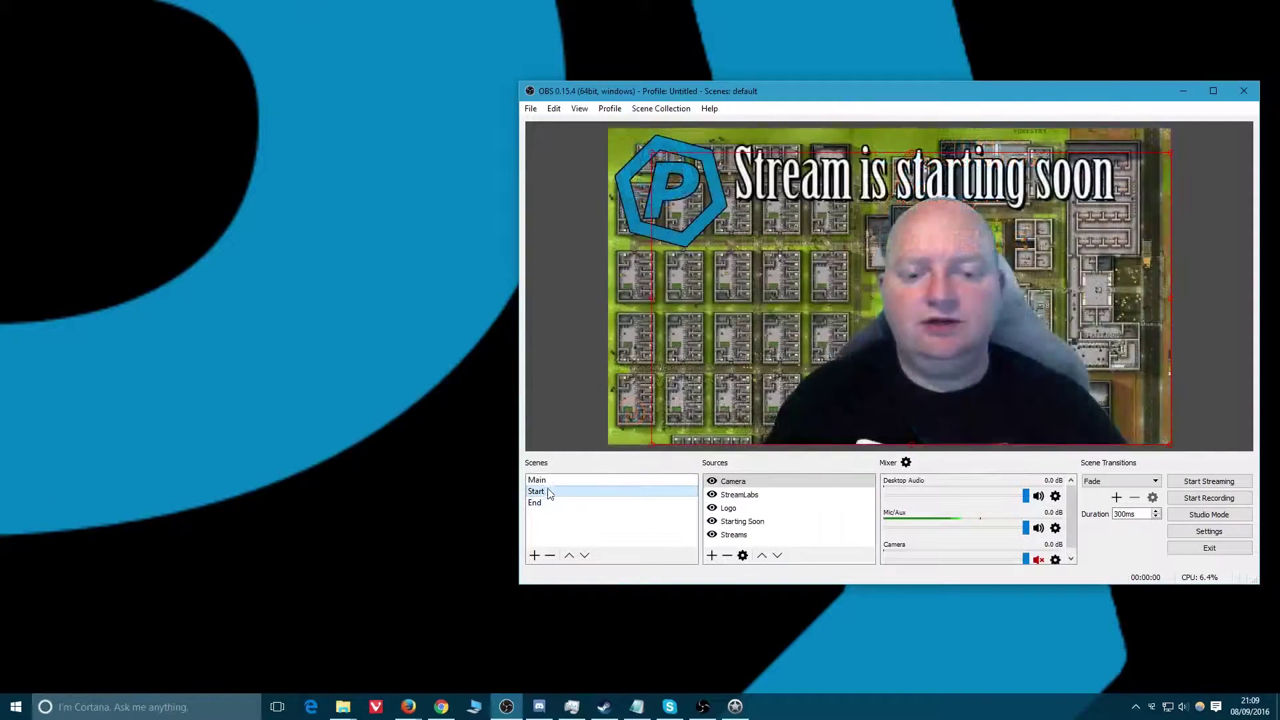
{"action": "left_click", "coordinate": [550, 480]}
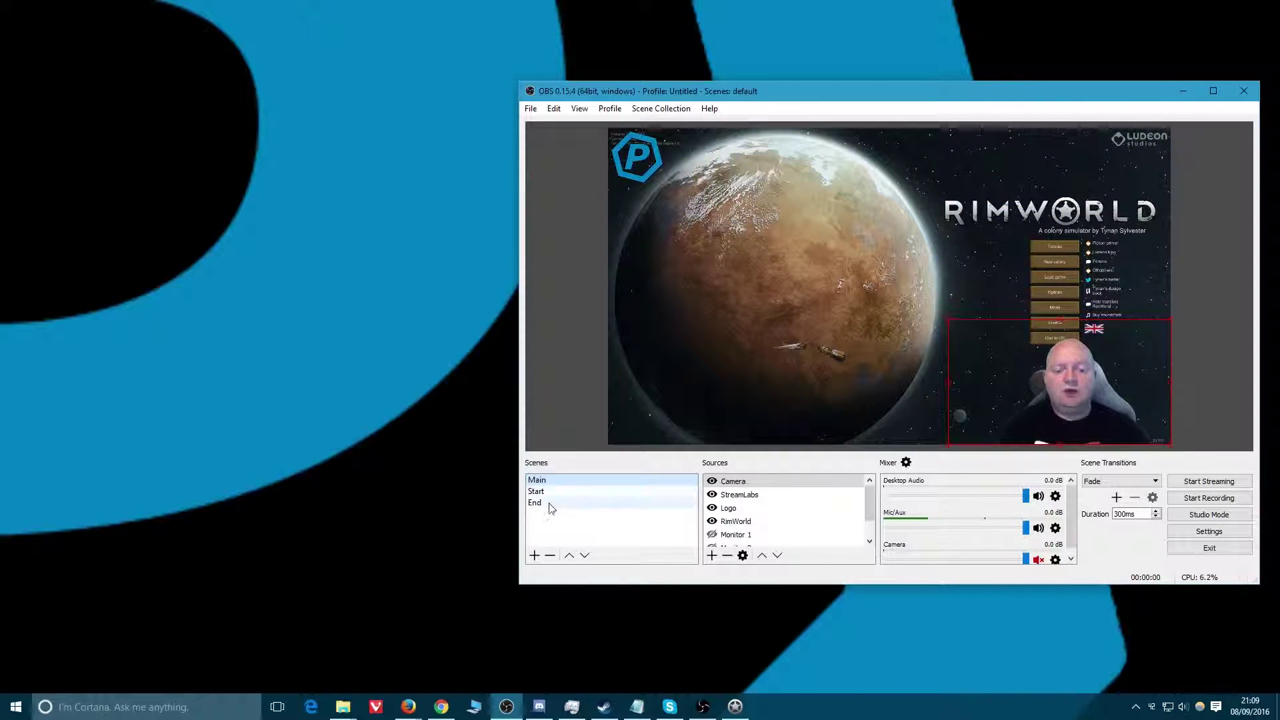
{"action": "left_click", "coordinate": [547, 491]}
{"action": "left_click", "coordinate": [547, 502]}
{"action": "left_click", "coordinate": [546, 479]}
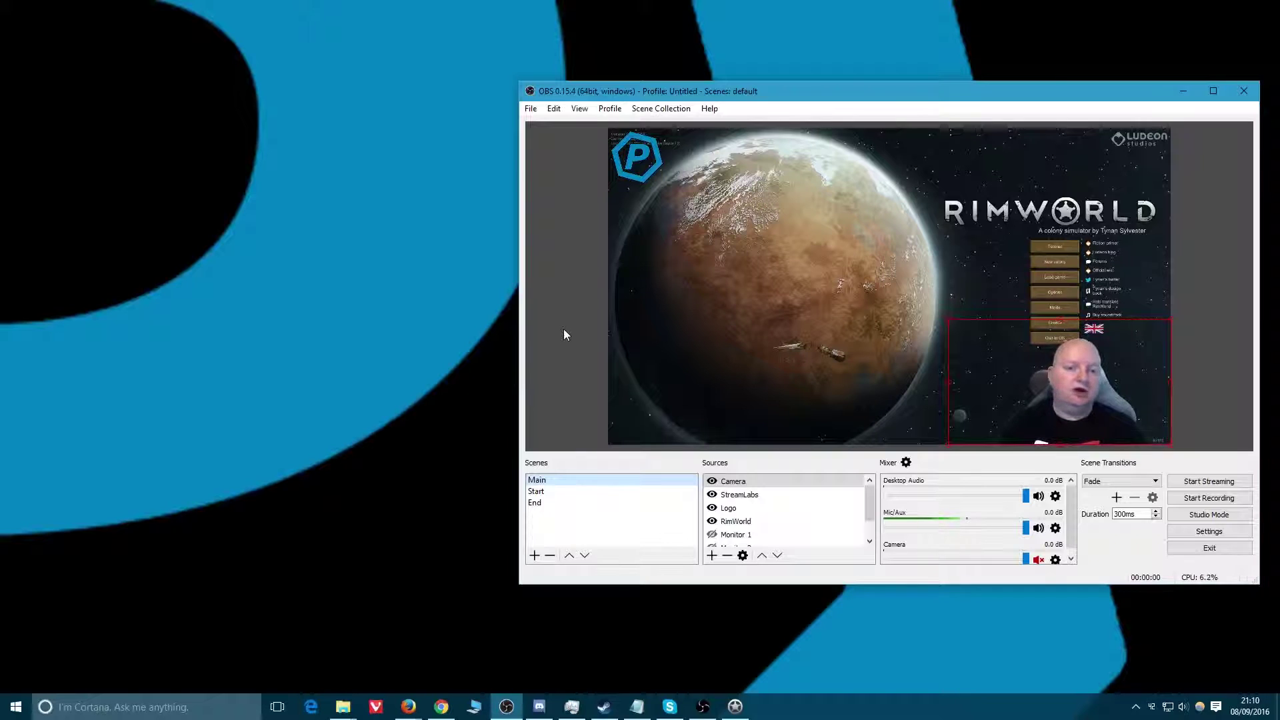
Step: Create a new, empty scene collection named YouTube
{"action": "left_click", "coordinate": [654, 110]}
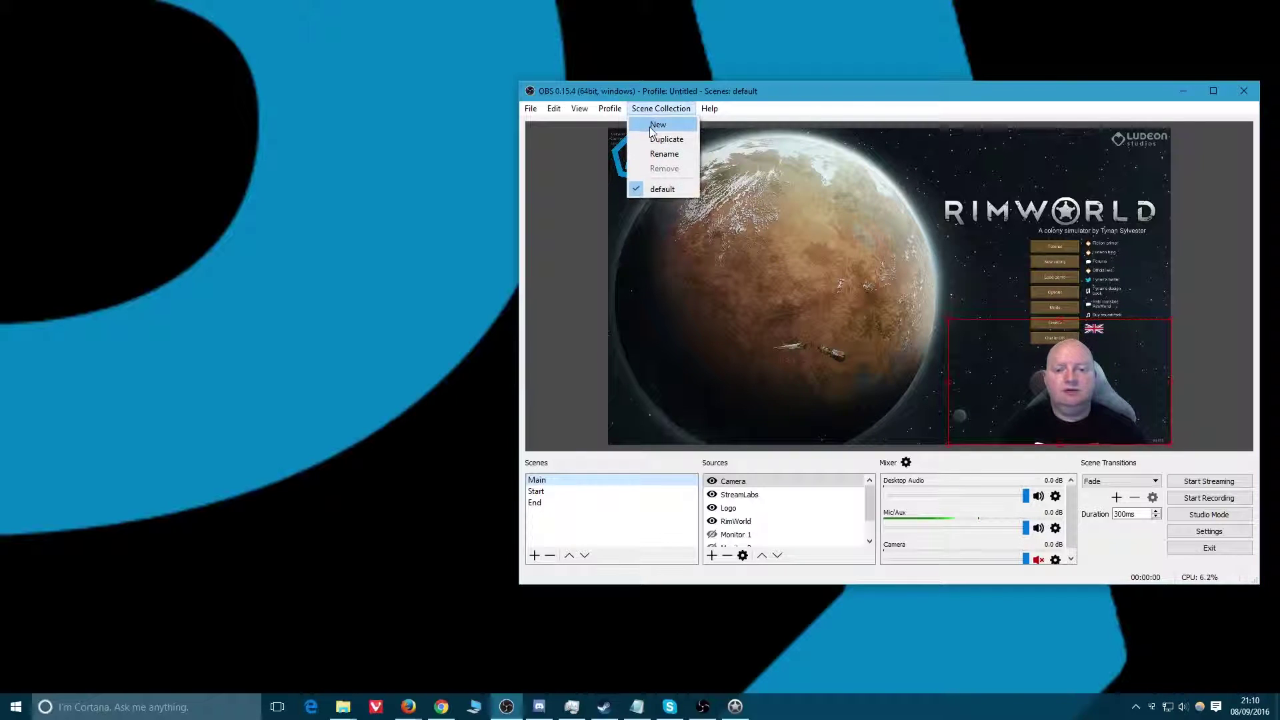
{"action": "left_click", "coordinate": [657, 124]}
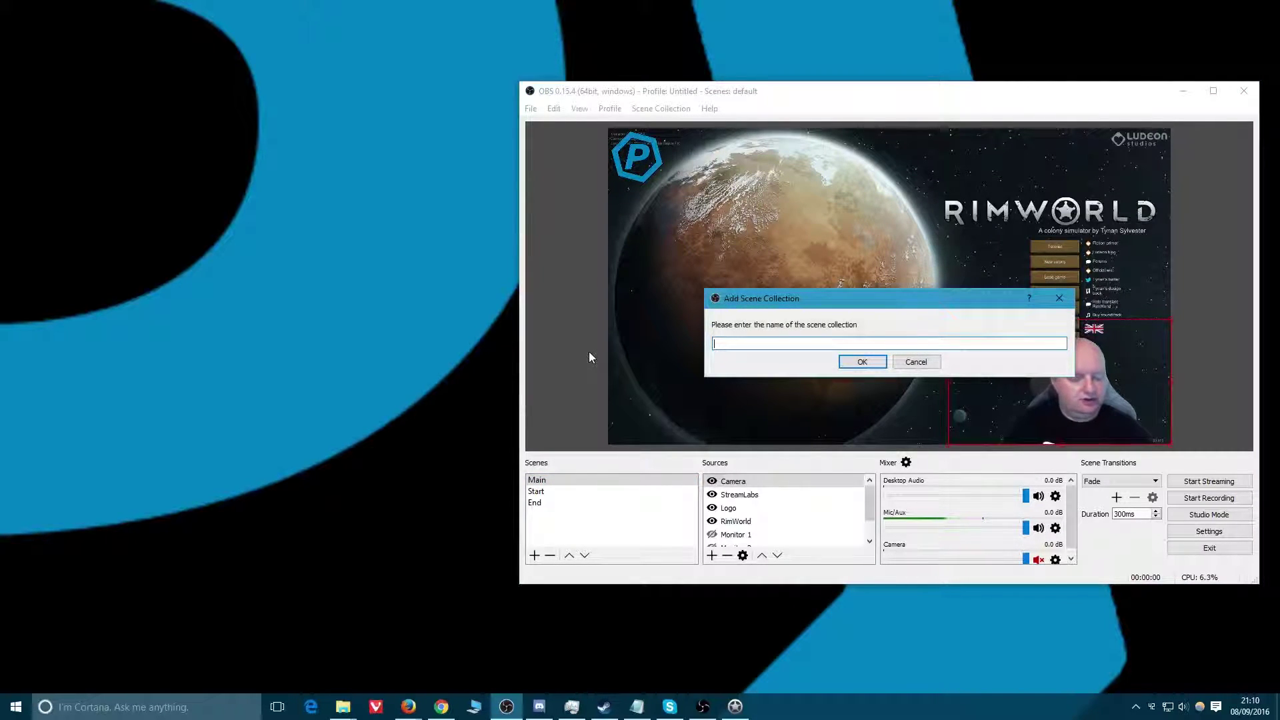
{"action": "type", "text": "YouTube"}
{"action": "key", "text": "Return"}
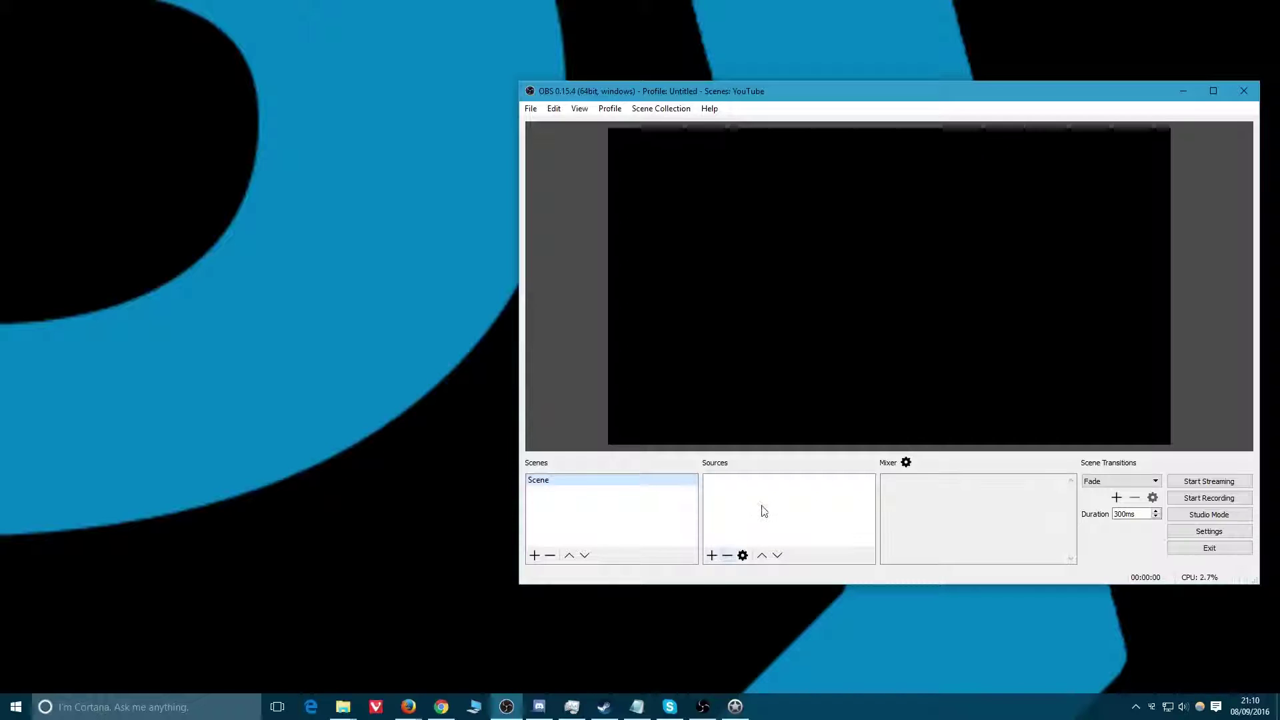
Step: Add a video capture device source named Camera 2, using the B525 HD Webcam with a custom resolution
{"action": "right_click", "coordinate": [727, 487]}
{"action": "mouse_move", "coordinate": [756, 494]}
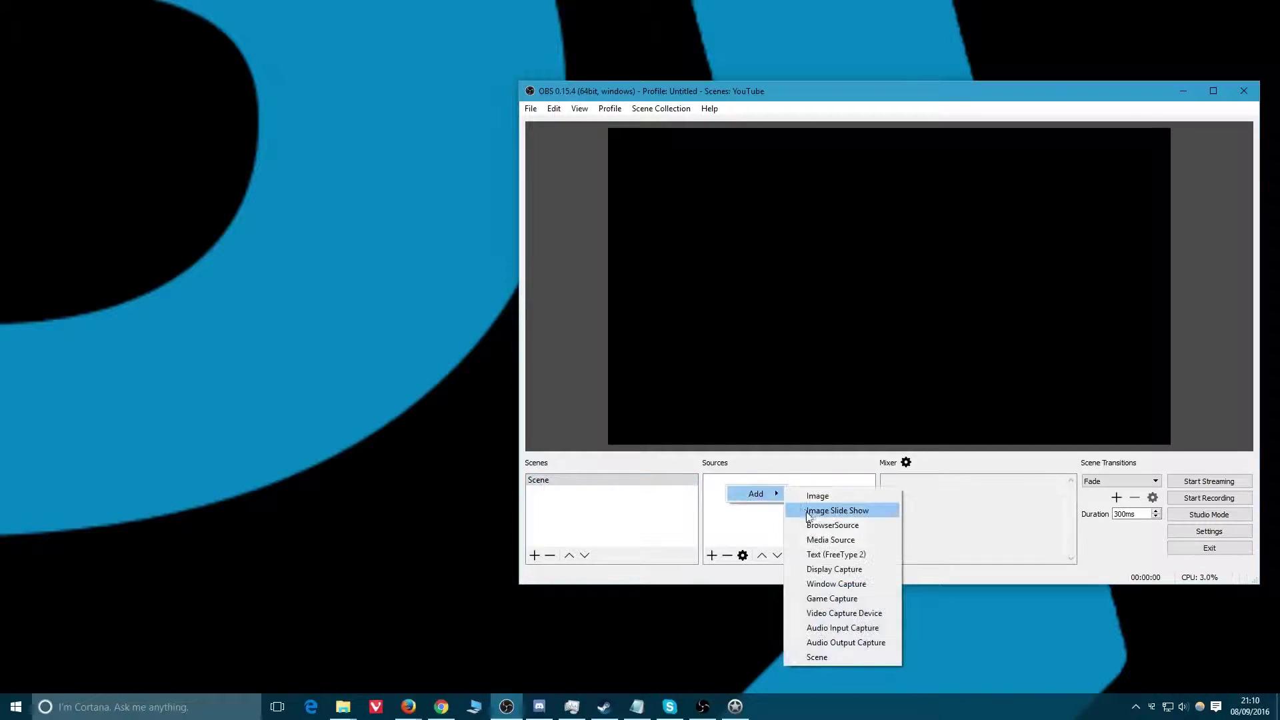
{"action": "left_click", "coordinate": [827, 613]}
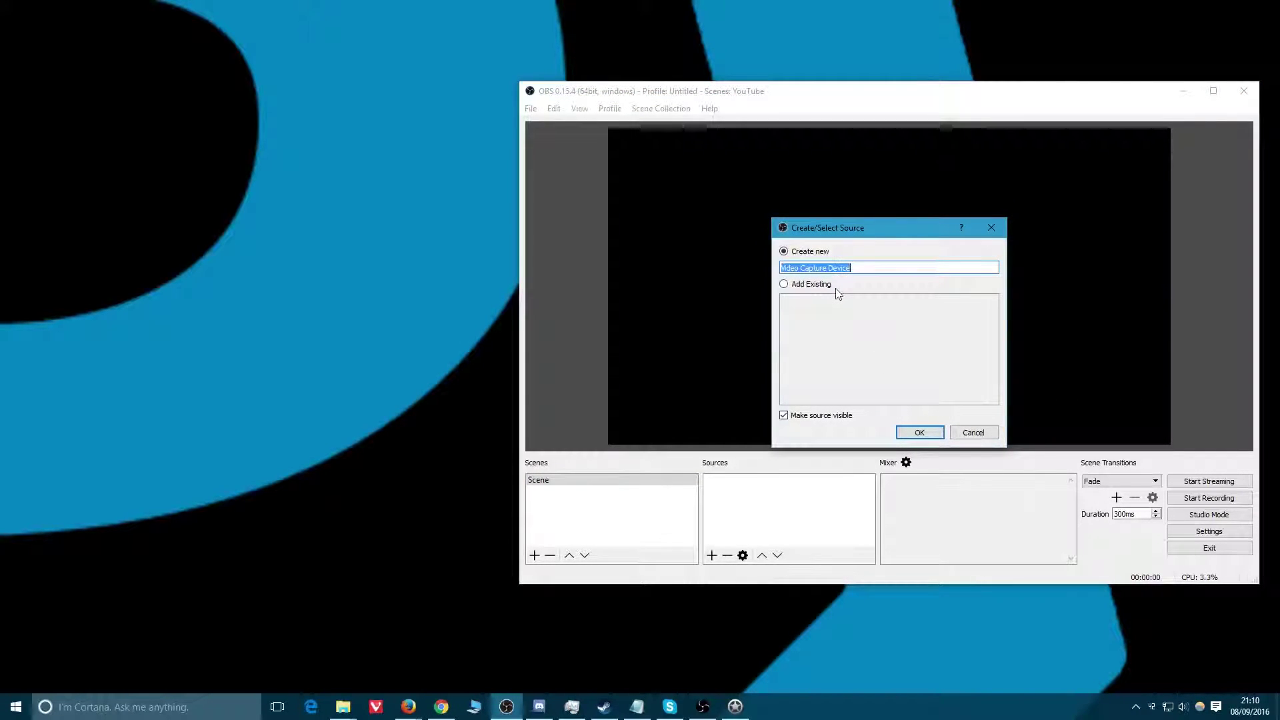
{"action": "key", "text": "Return"}
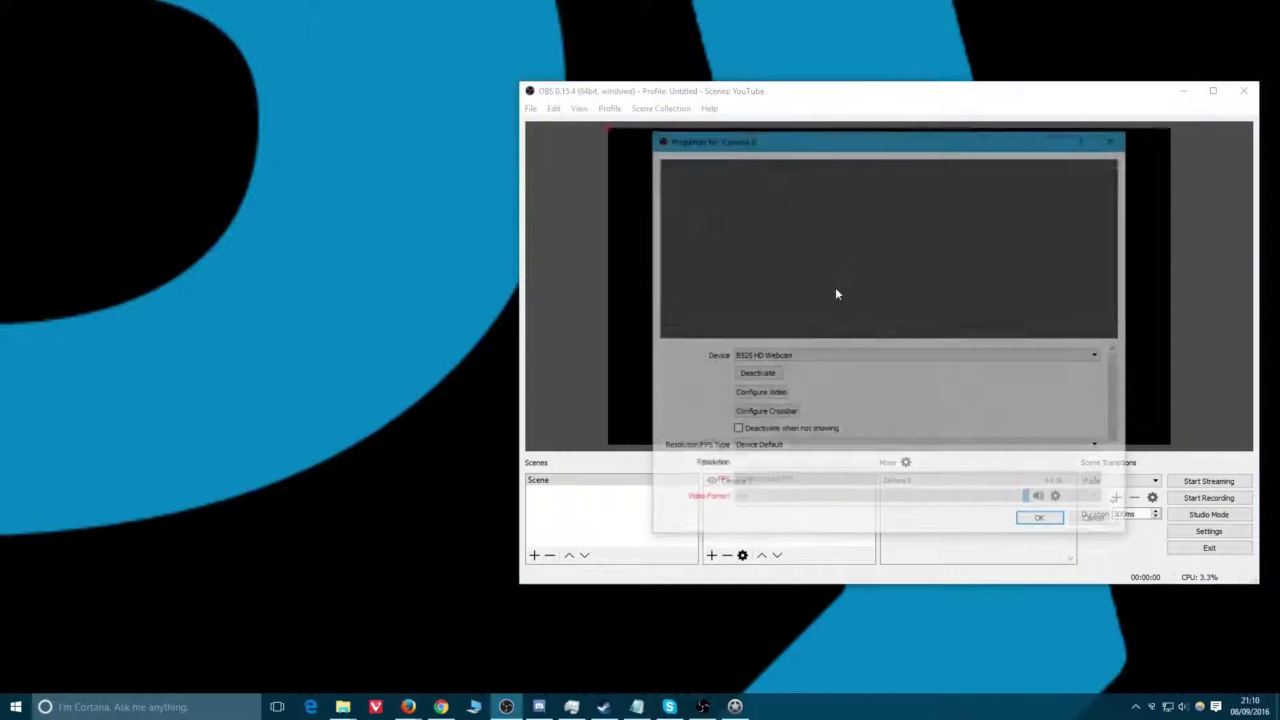
{"action": "left_click", "coordinate": [780, 446]}
{"action": "left_click", "coordinate": [757, 463]}
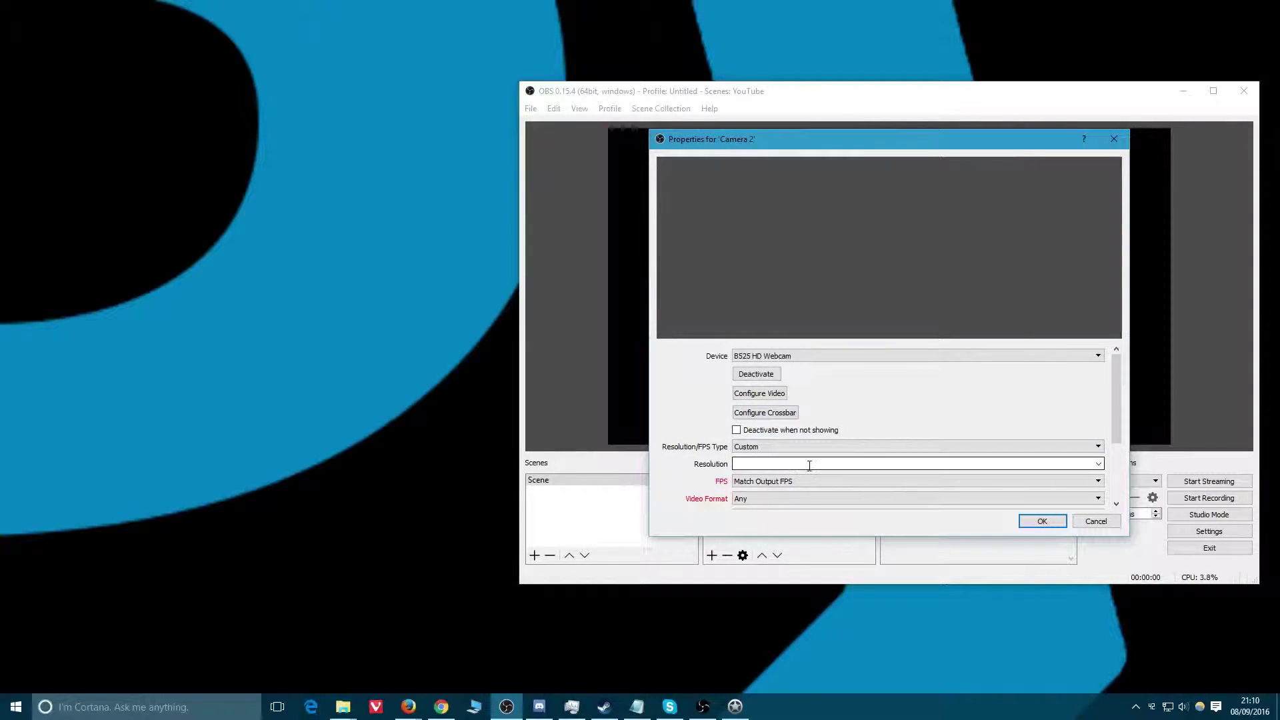
{"action": "left_click", "coordinate": [866, 464]}
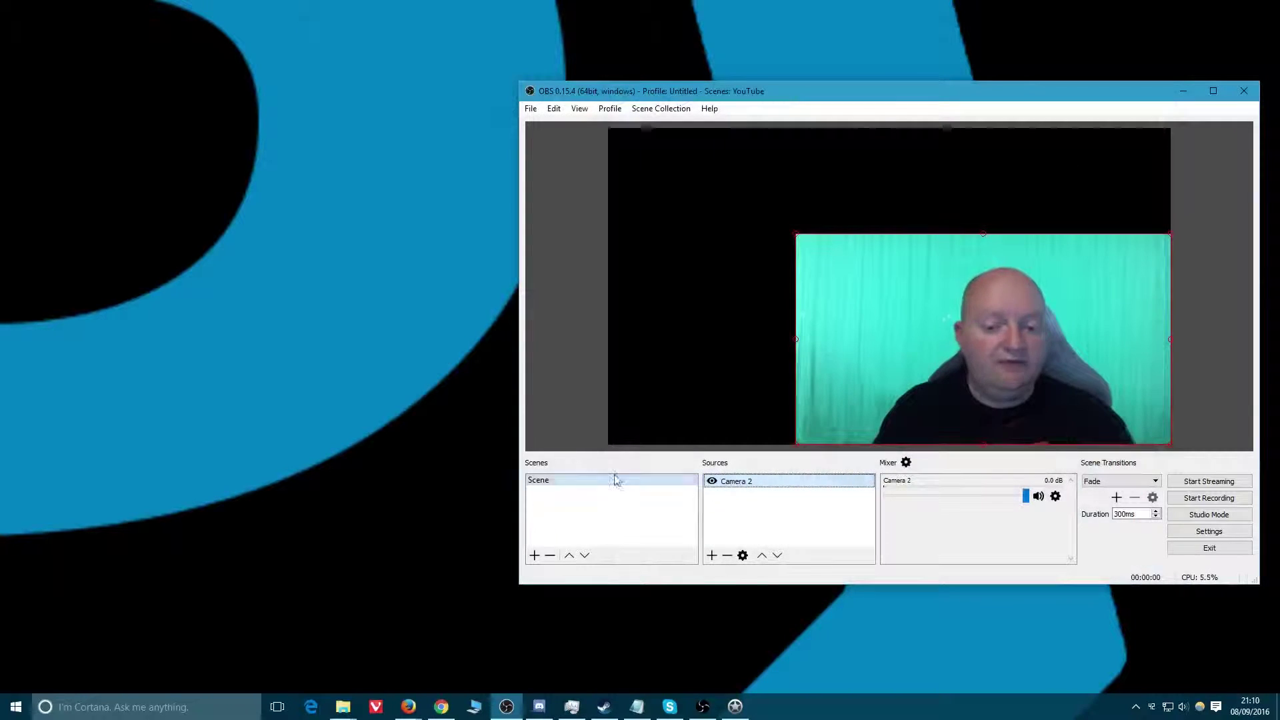
Step: Remove the YouTube scene collection
{"action": "left_click", "coordinate": [661, 108]}
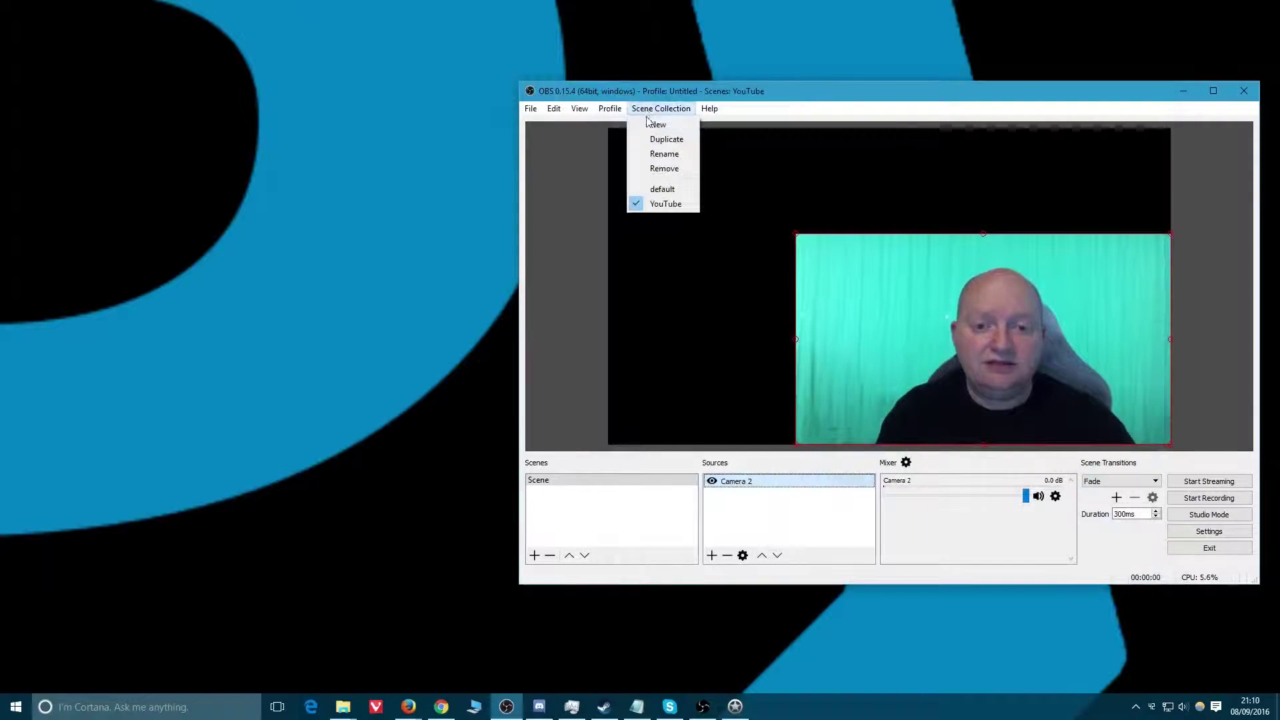
{"action": "left_click", "coordinate": [658, 168]}
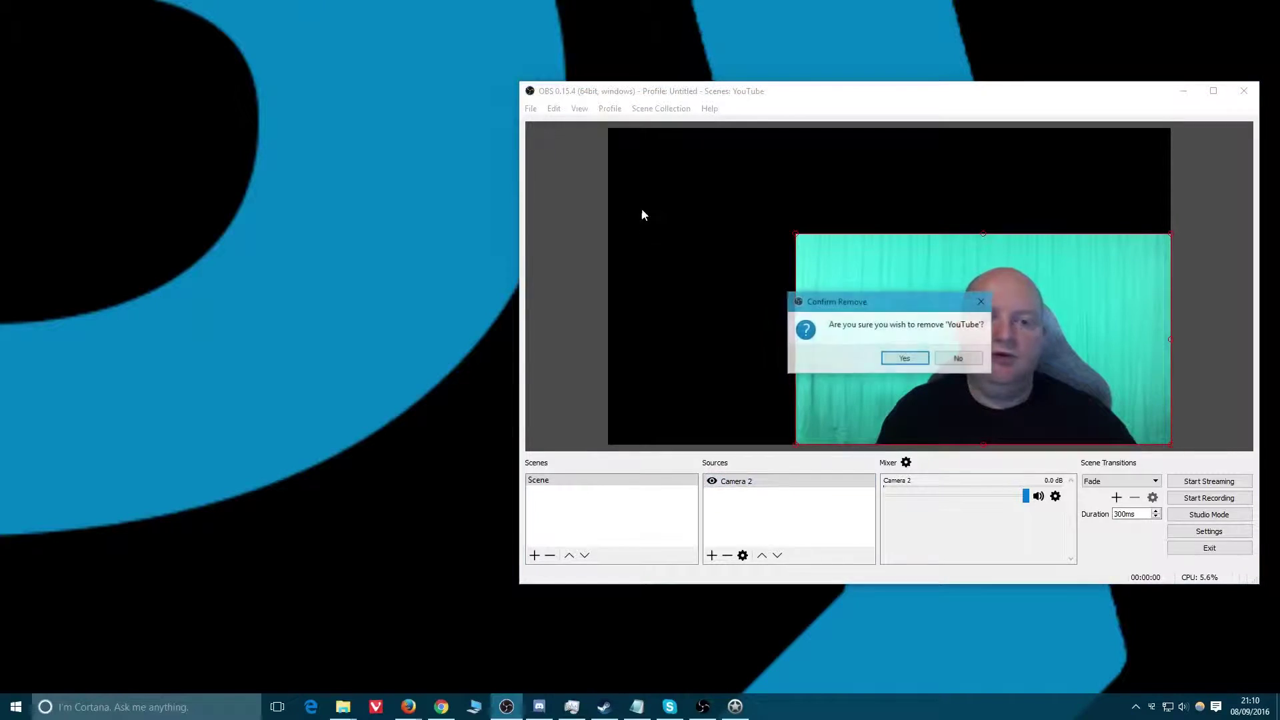
{"action": "left_click", "coordinate": [913, 357]}
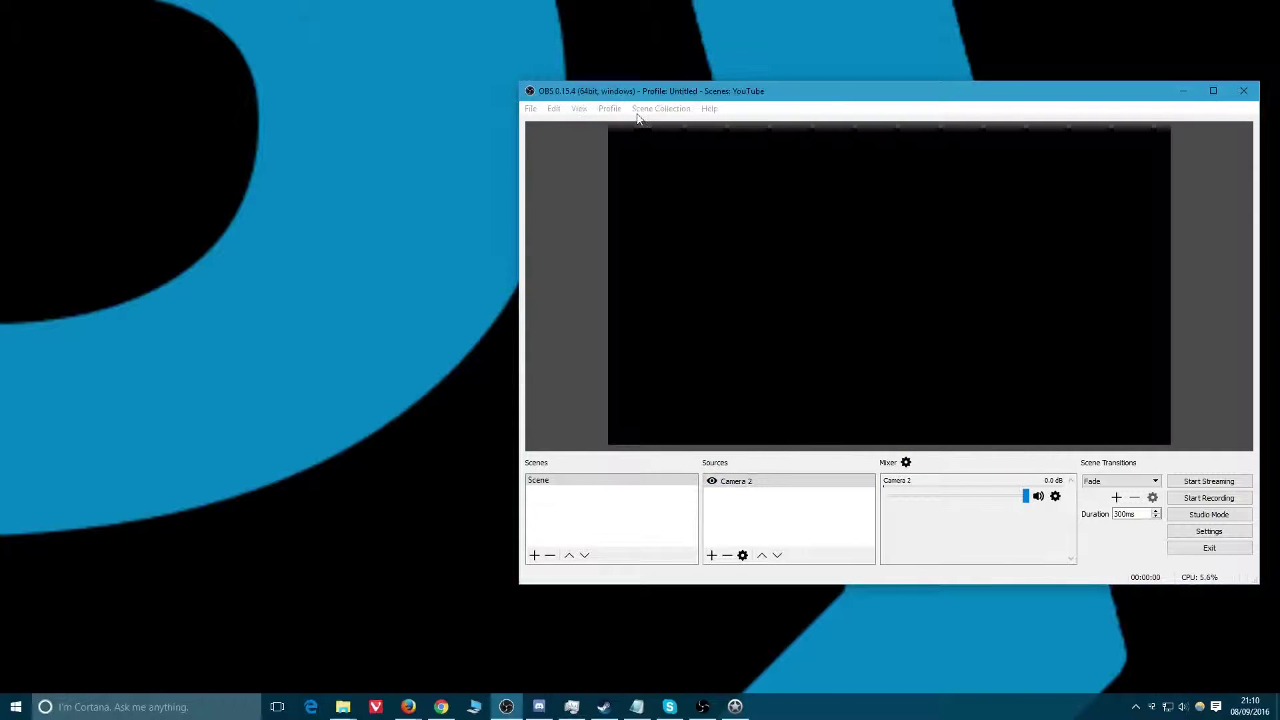
Step: Duplicate the default scene collection under the name YouTube
{"action": "left_click", "coordinate": [661, 109]}
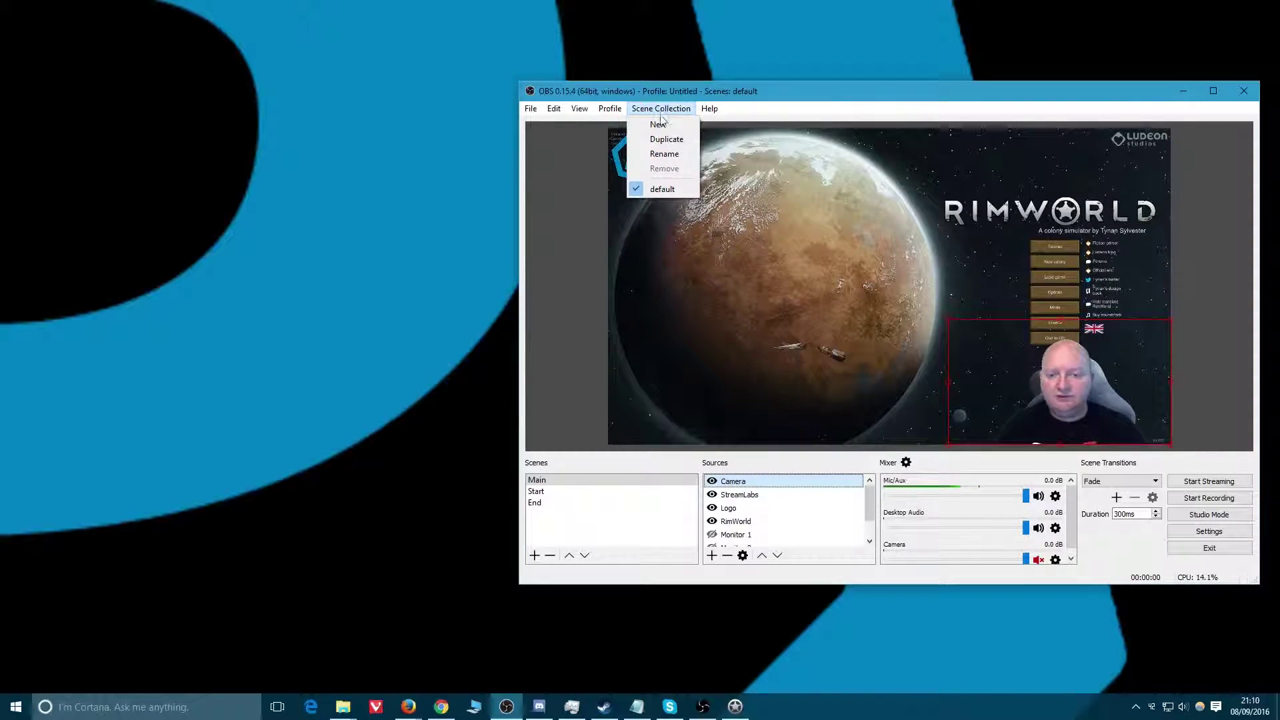
{"action": "left_click", "coordinate": [658, 125]}
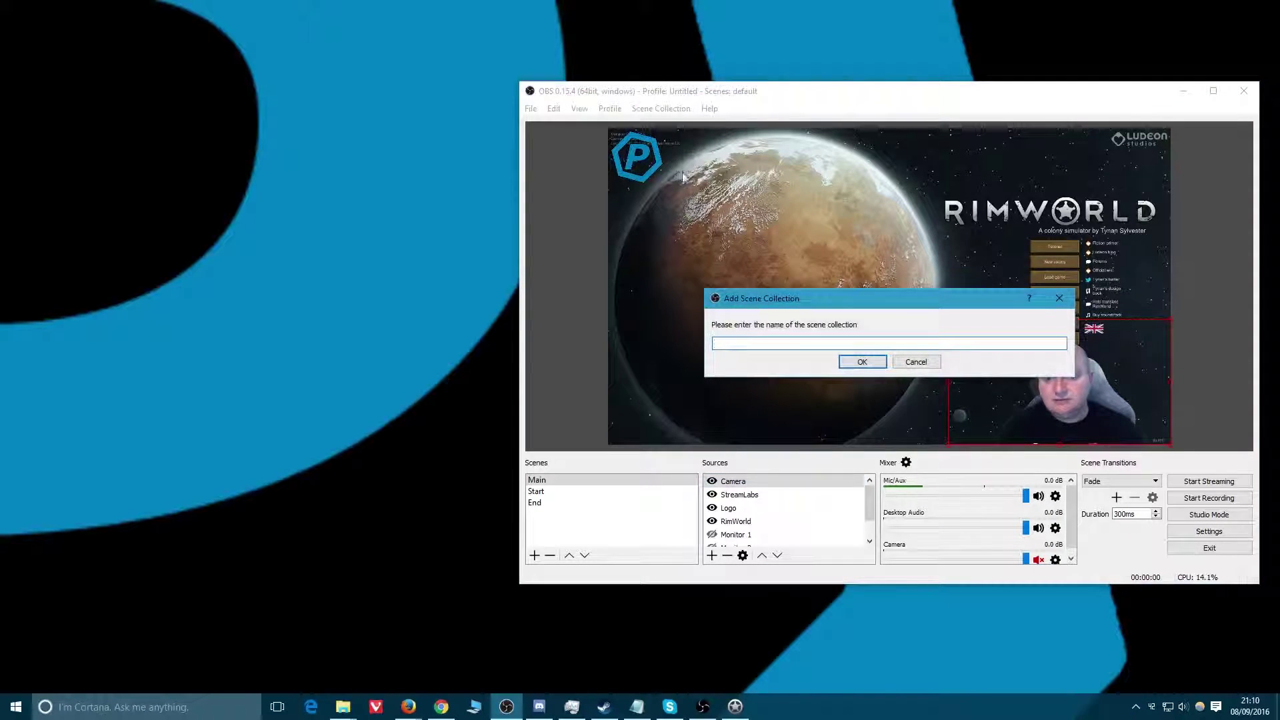
{"action": "type", "text": "YouTube"}
{"action": "key", "text": "Return"}
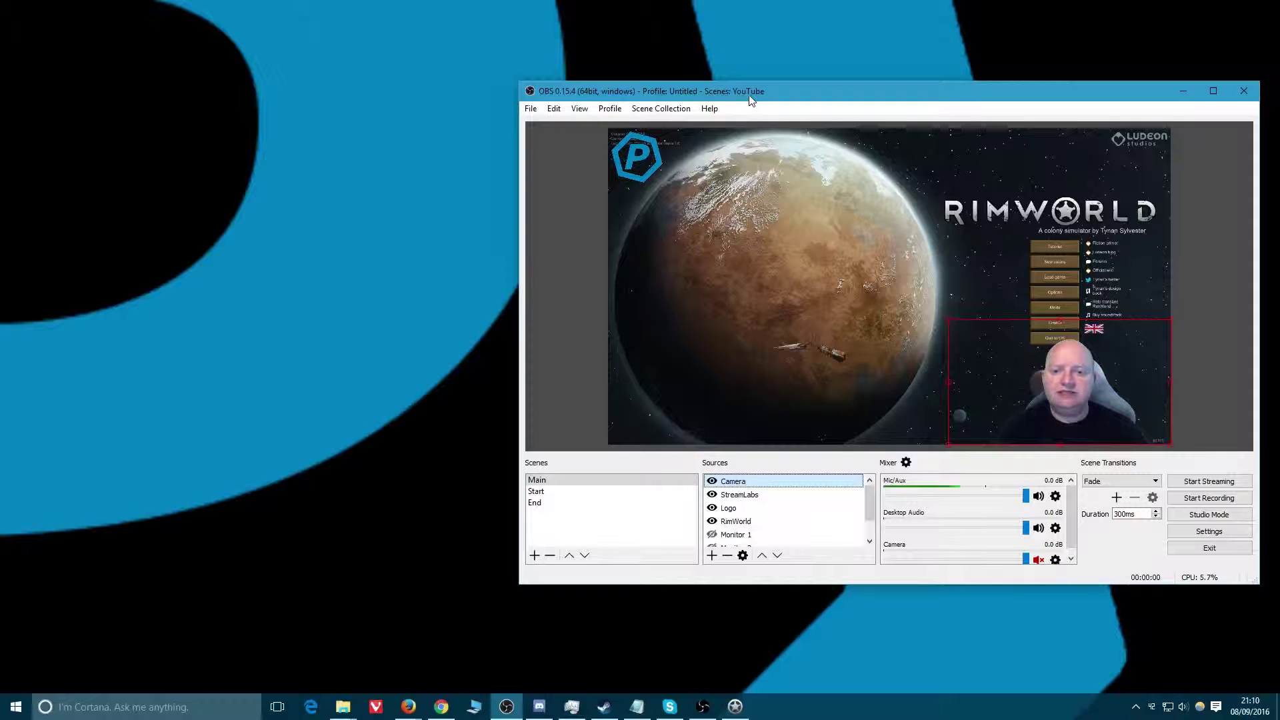
Step: Check the active scene collection and remove the Start scene from the YouTube collection
{"action": "left_click", "coordinate": [686, 110]}
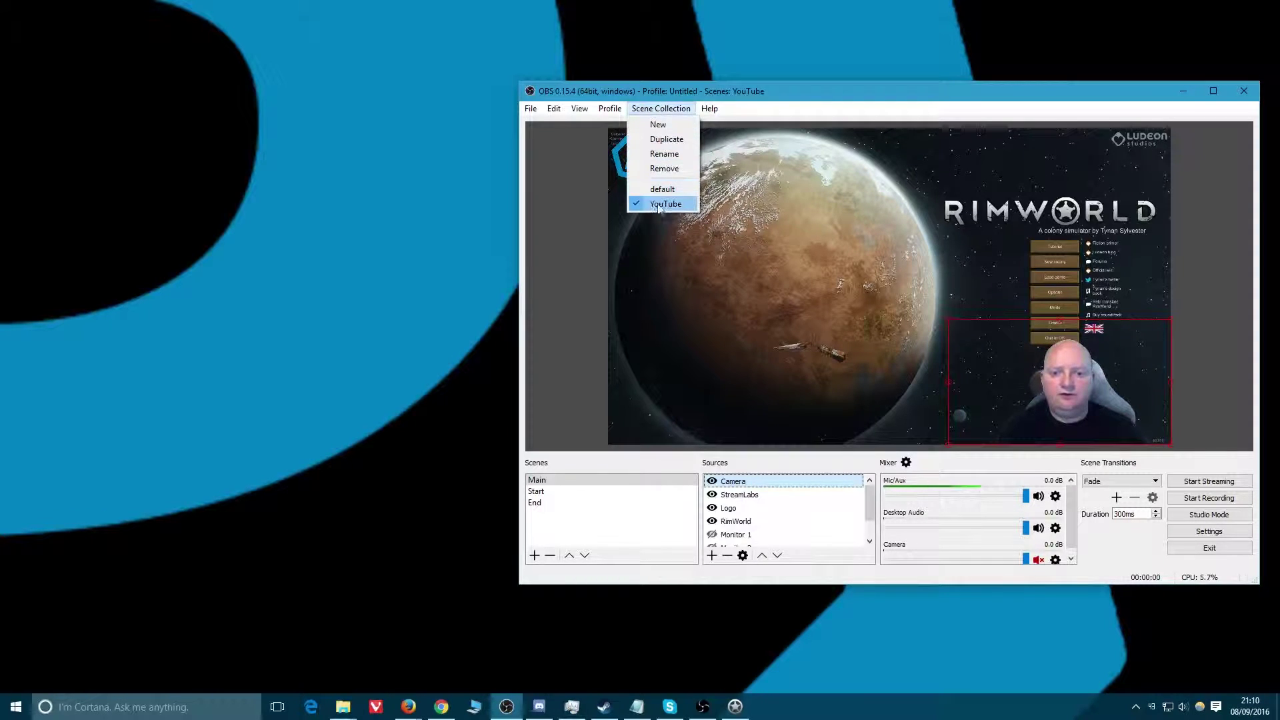
{"action": "left_click", "coordinate": [540, 279]}
{"action": "left_click", "coordinate": [537, 502]}
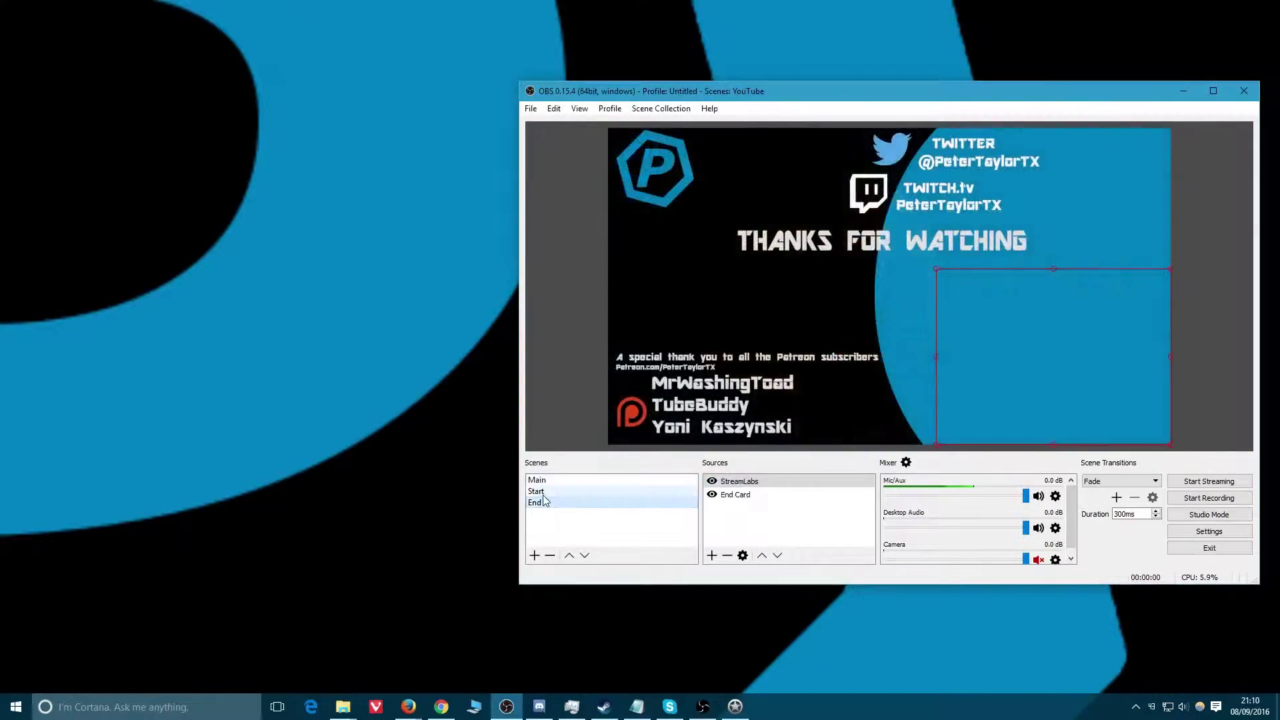
{"action": "left_click", "coordinate": [537, 491]}
{"action": "right_click", "coordinate": [543, 494]}
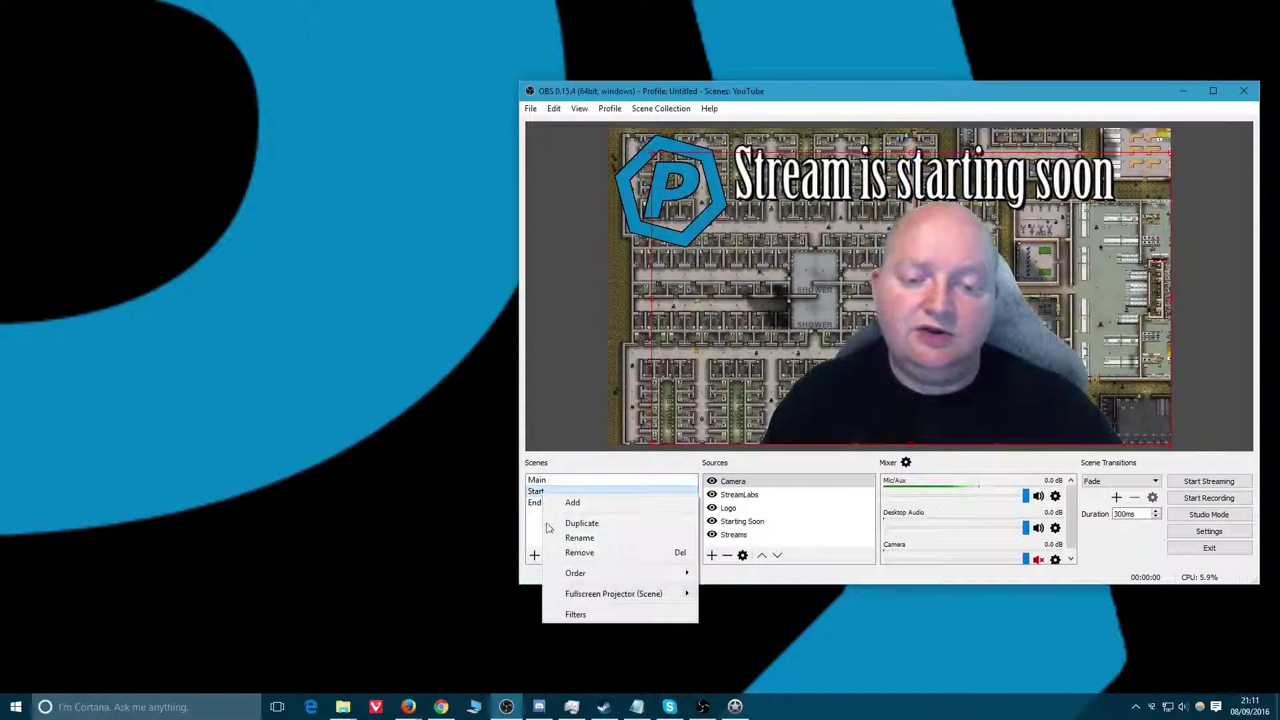
{"action": "left_click", "coordinate": [578, 553]}
{"action": "left_click", "coordinate": [896, 358]}
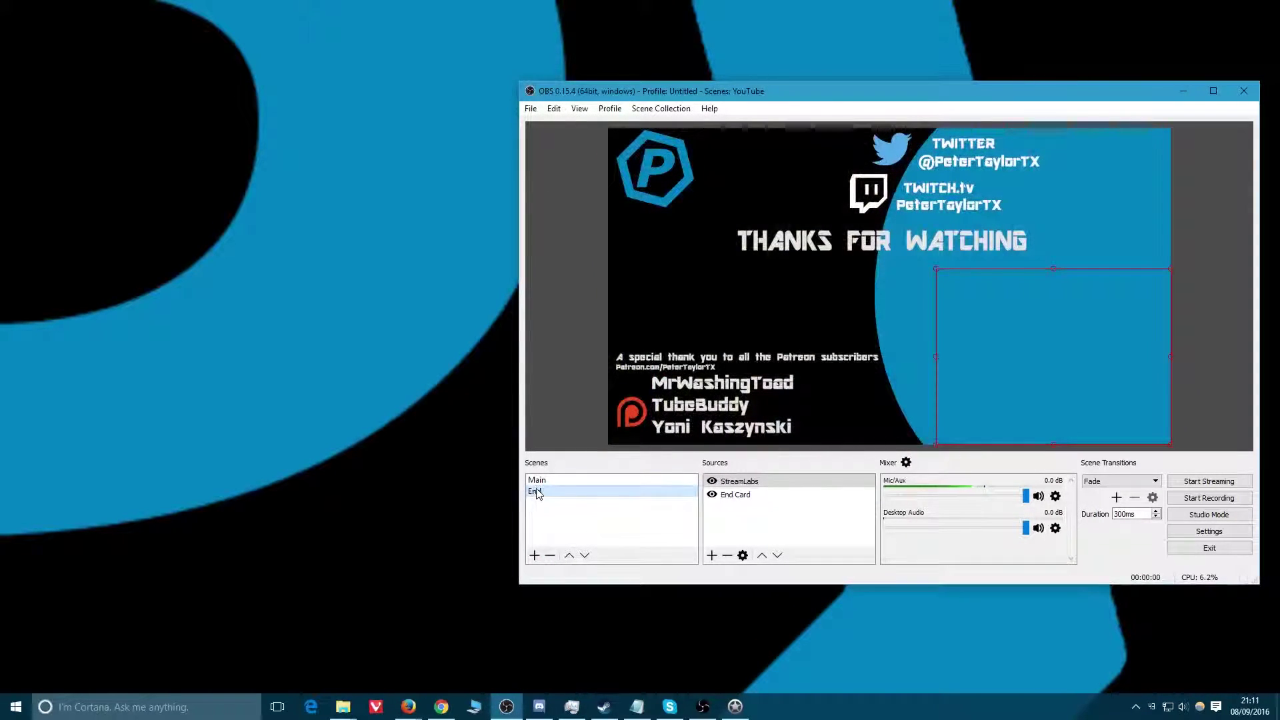
Step: Remove the End scene from the YouTube collection
{"action": "right_click", "coordinate": [537, 491]}
{"action": "left_click", "coordinate": [573, 547]}
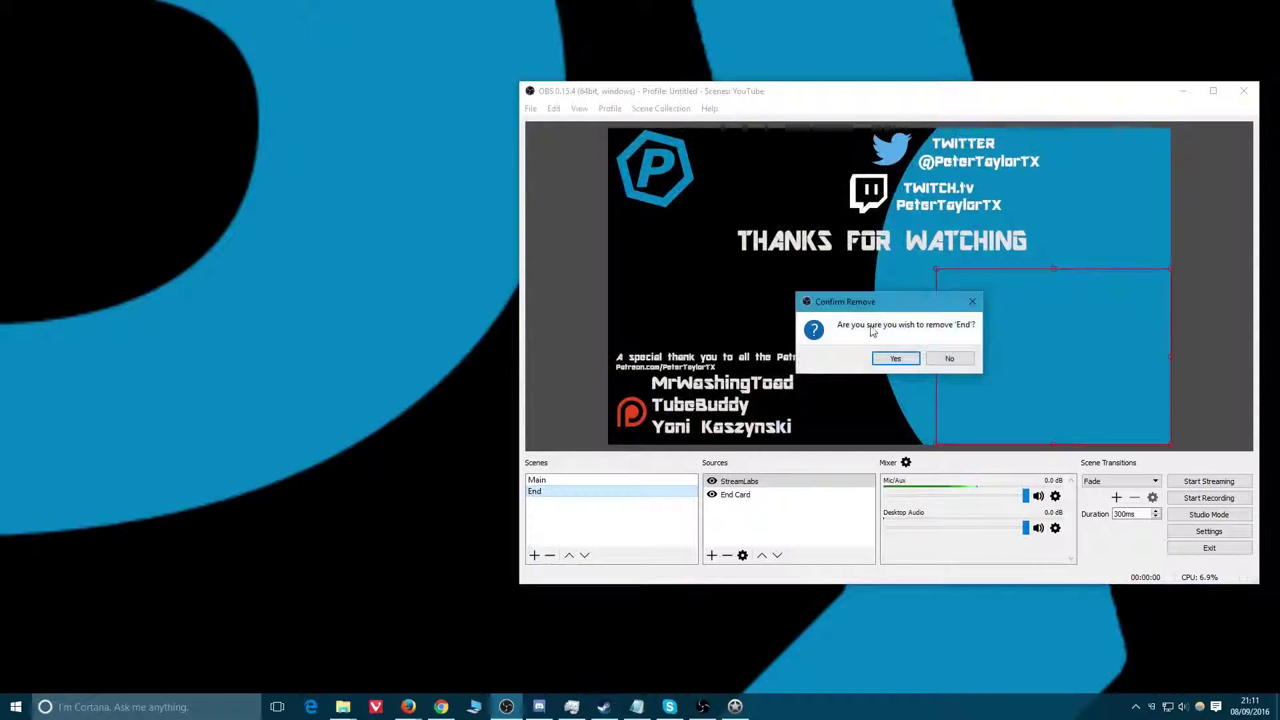
{"action": "left_click", "coordinate": [896, 359]}
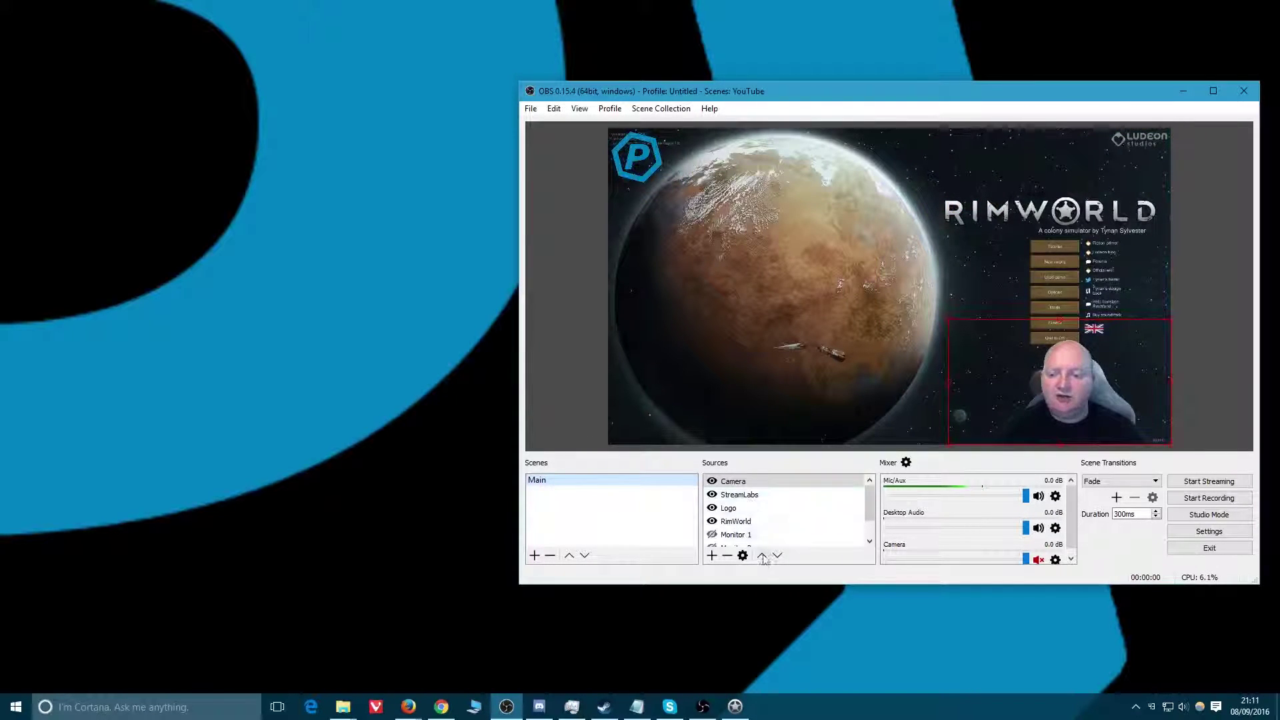
Step: Remove the StreamLabs and Logo sources from the Main scene
{"action": "left_click", "coordinate": [739, 495]}
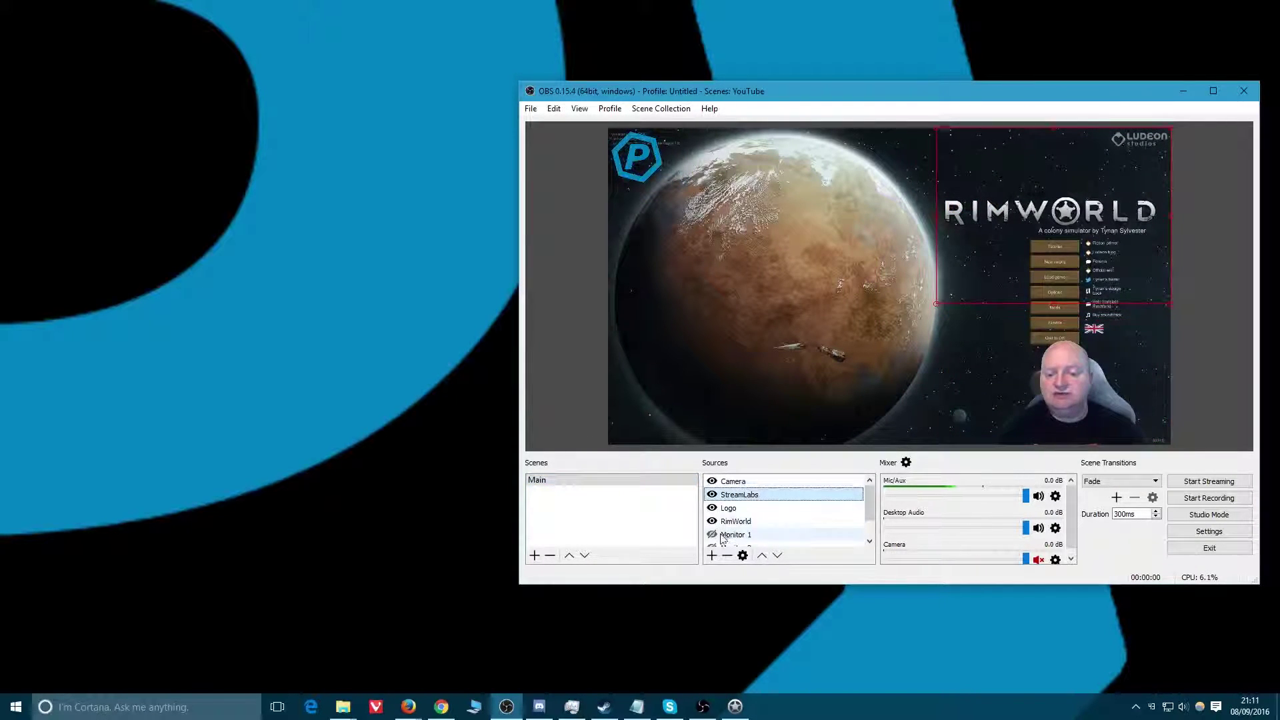
{"action": "left_click", "coordinate": [726, 556]}
{"action": "left_click", "coordinate": [908, 359]}
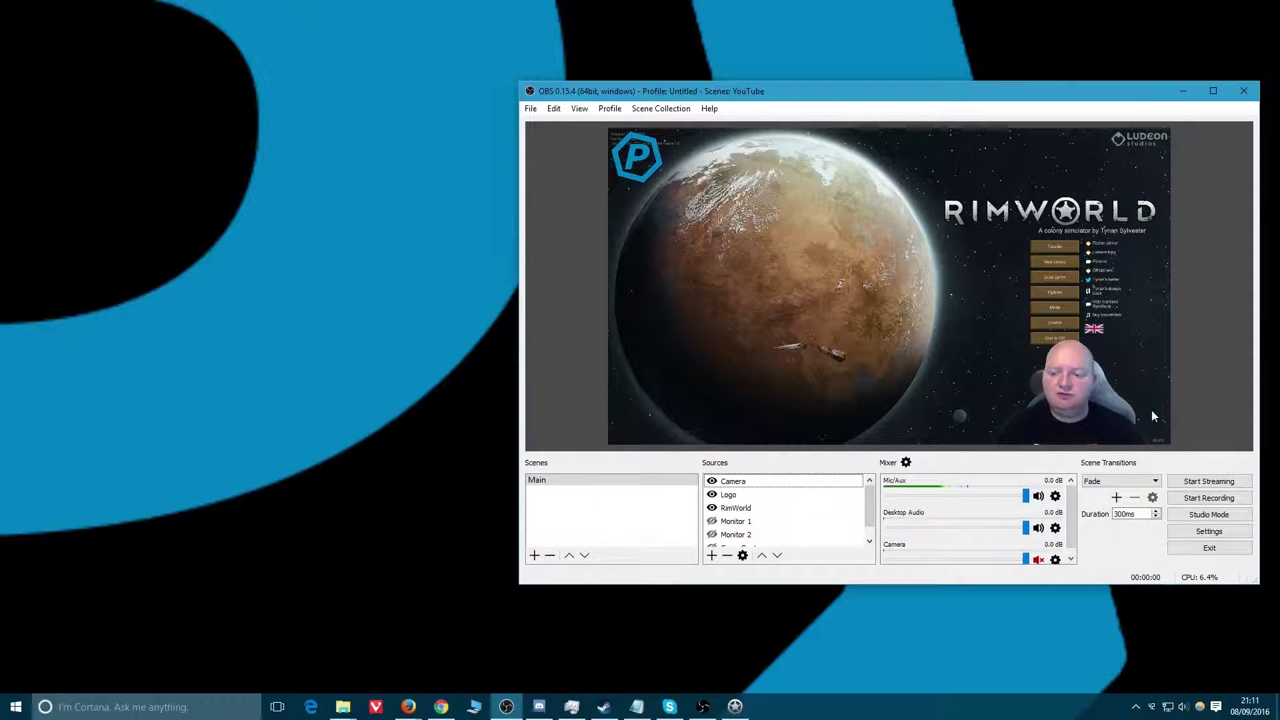
{"action": "left_click", "coordinate": [728, 496]}
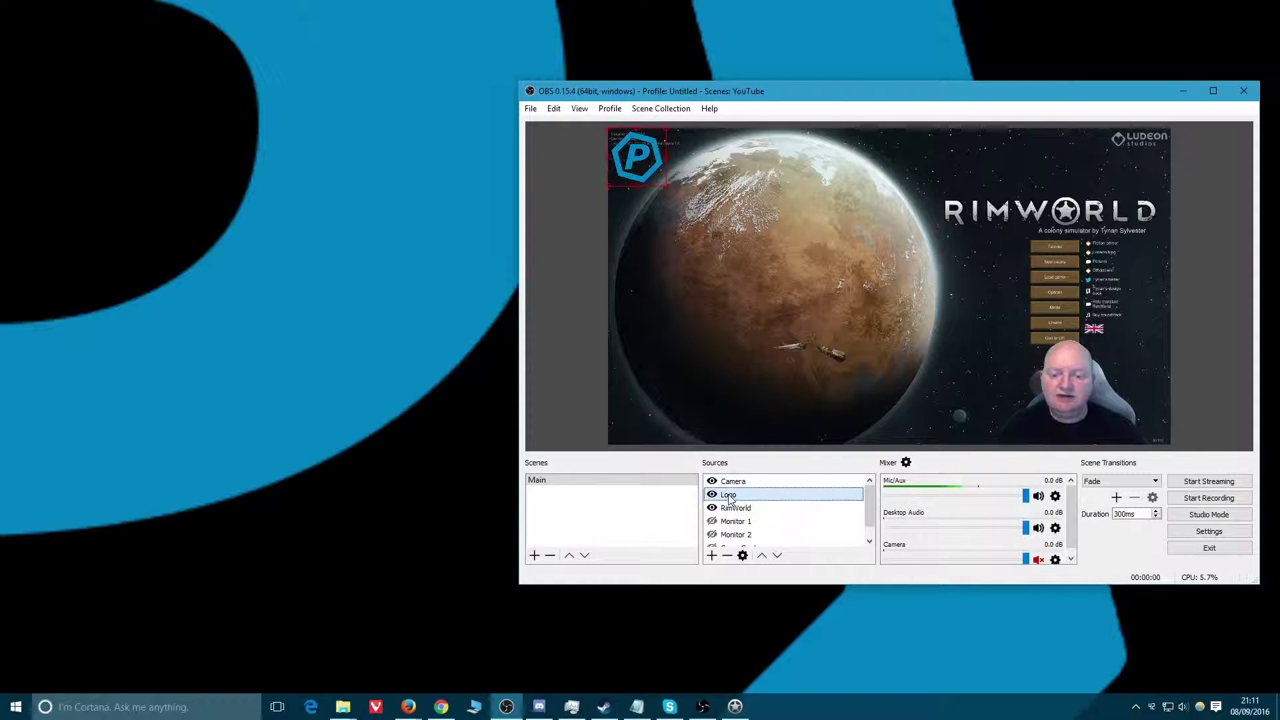
{"action": "left_click", "coordinate": [727, 556]}
{"action": "left_click", "coordinate": [897, 359]}
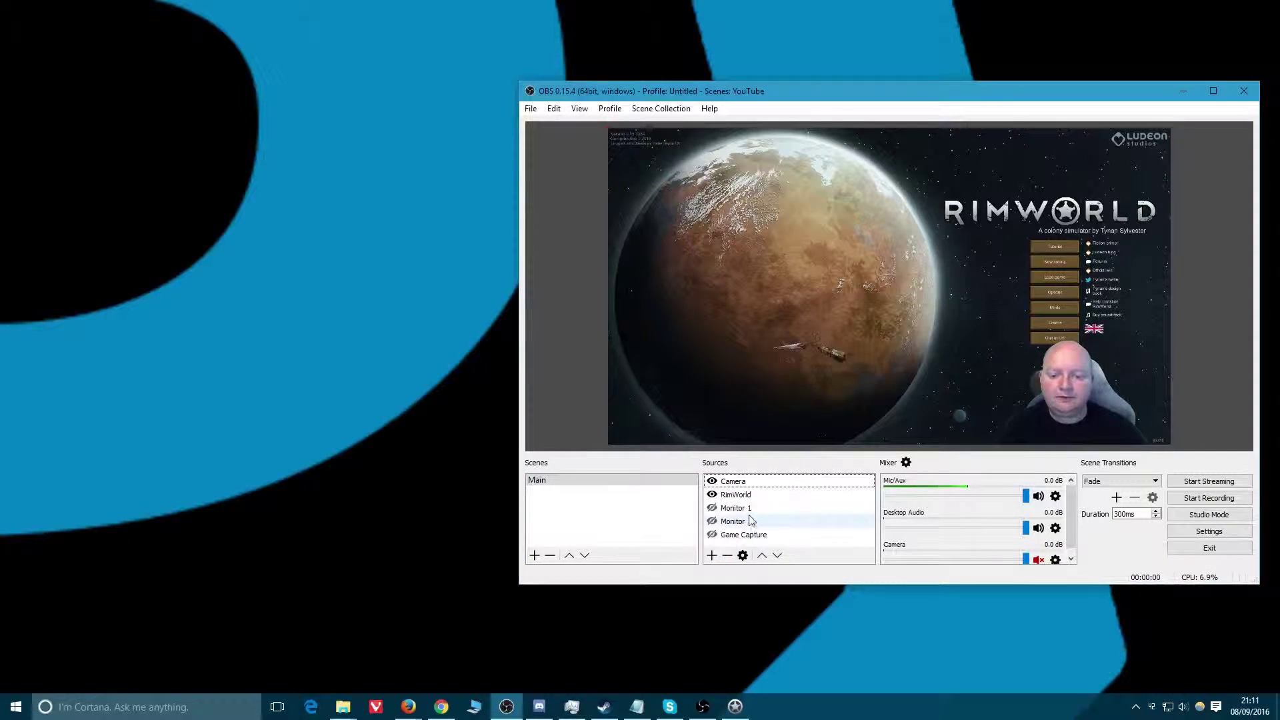
Step: Review the Main scene's Camera, RimWorld, Monitor 1, Monitor 2 and Game Capture sources
{"action": "left_click", "coordinate": [735, 508]}
{"action": "left_click", "coordinate": [735, 524]}
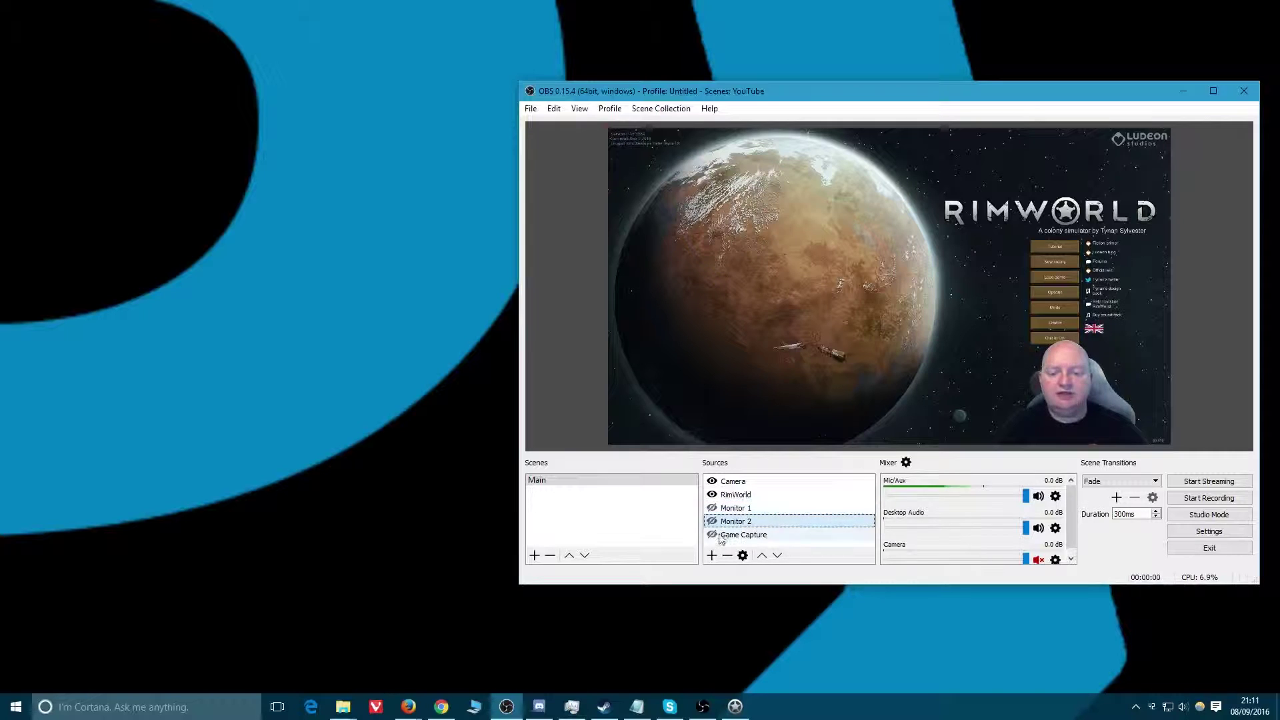
{"action": "left_click", "coordinate": [730, 536]}
{"action": "left_click", "coordinate": [734, 483]}
{"action": "left_click", "coordinate": [735, 495]}
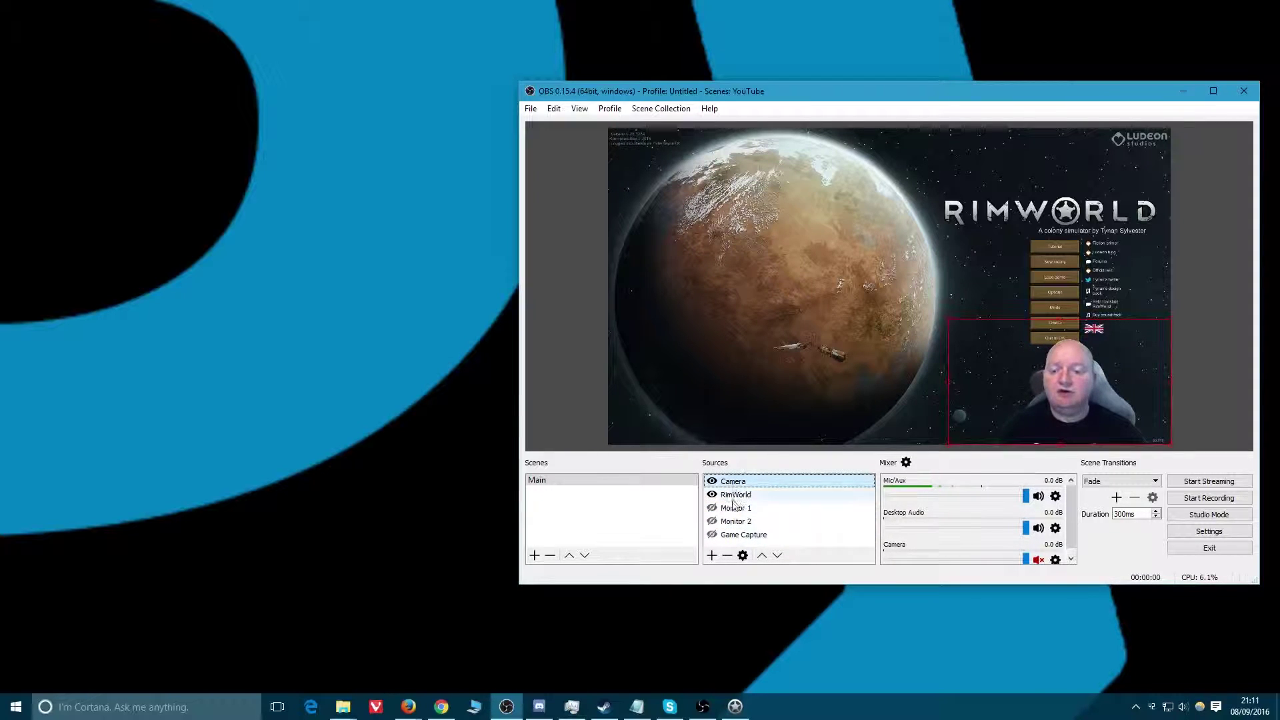
{"action": "left_click", "coordinate": [736, 508]}
{"action": "left_click", "coordinate": [736, 521]}
{"action": "left_click", "coordinate": [737, 510]}
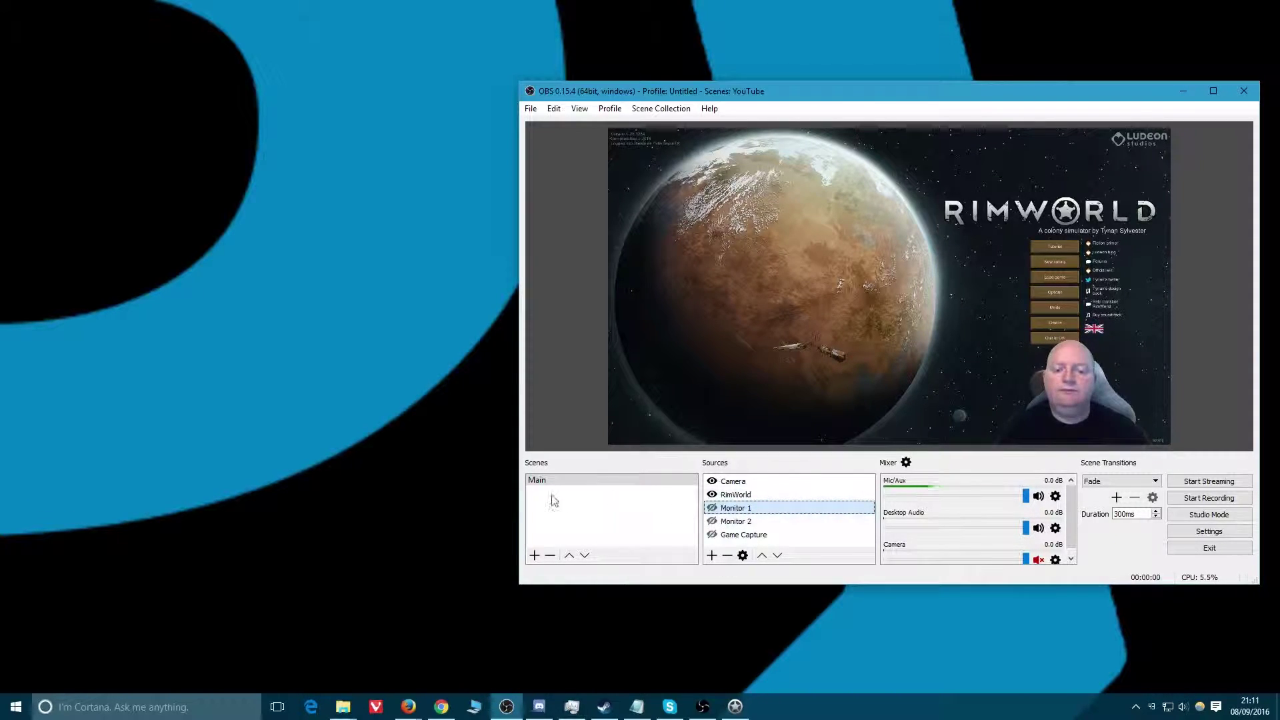
Step: Add a new scene named Chatting to the YouTube collection
{"action": "left_click", "coordinate": [534, 555]}
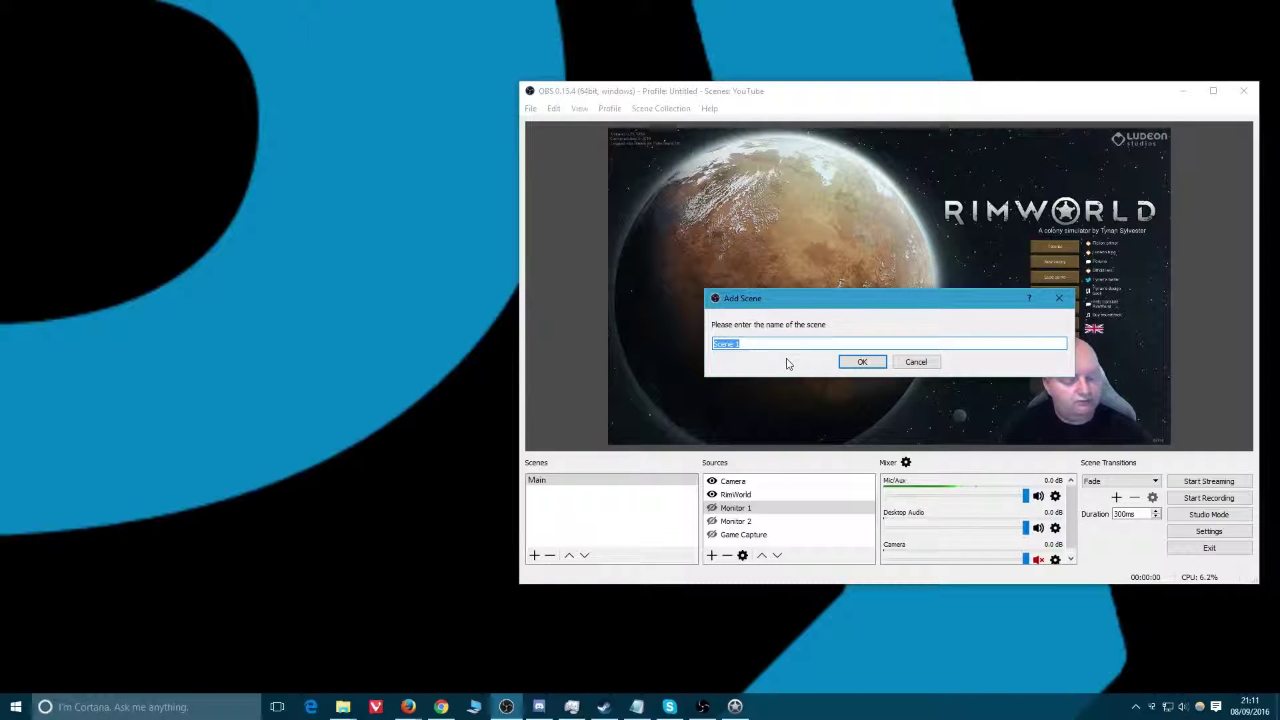
{"action": "type", "text": "Chatting"}
{"action": "key", "text": "Return"}
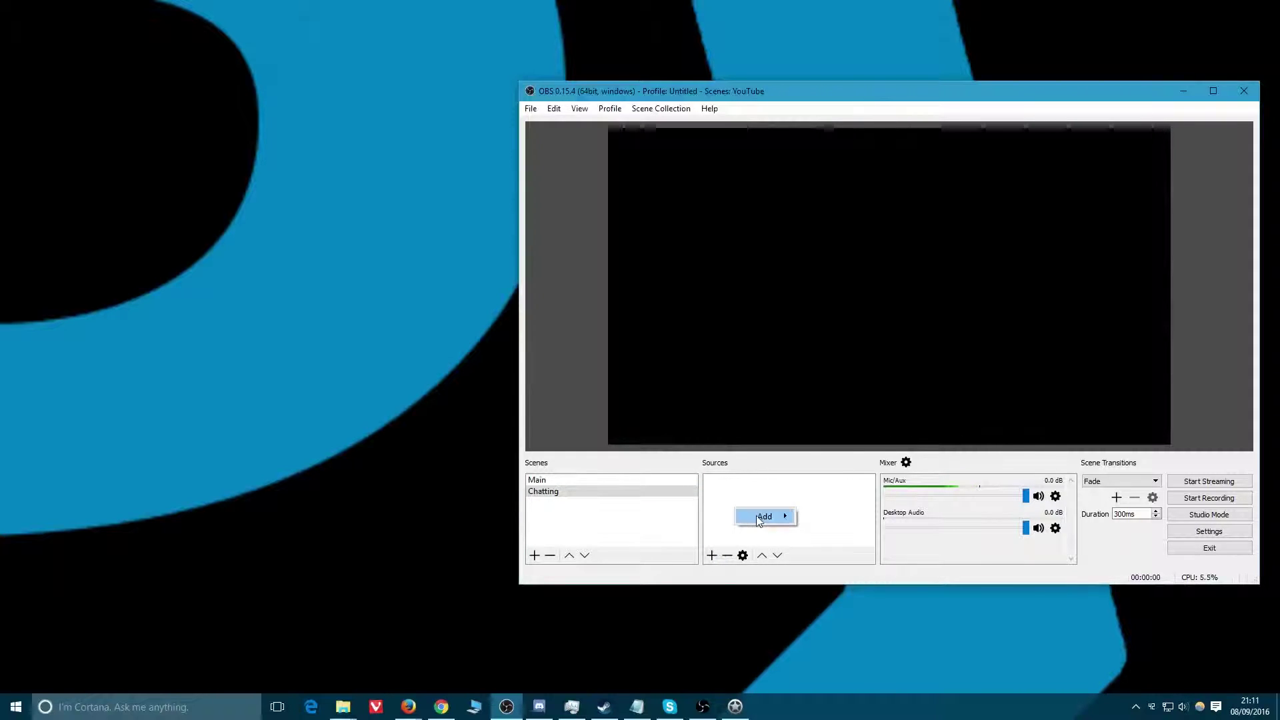
Step: Add the existing Camera video capture source to the Chatting scene and keep it visible
{"action": "mouse_move", "coordinate": [758, 519]}
{"action": "left_click", "coordinate": [860, 632]}
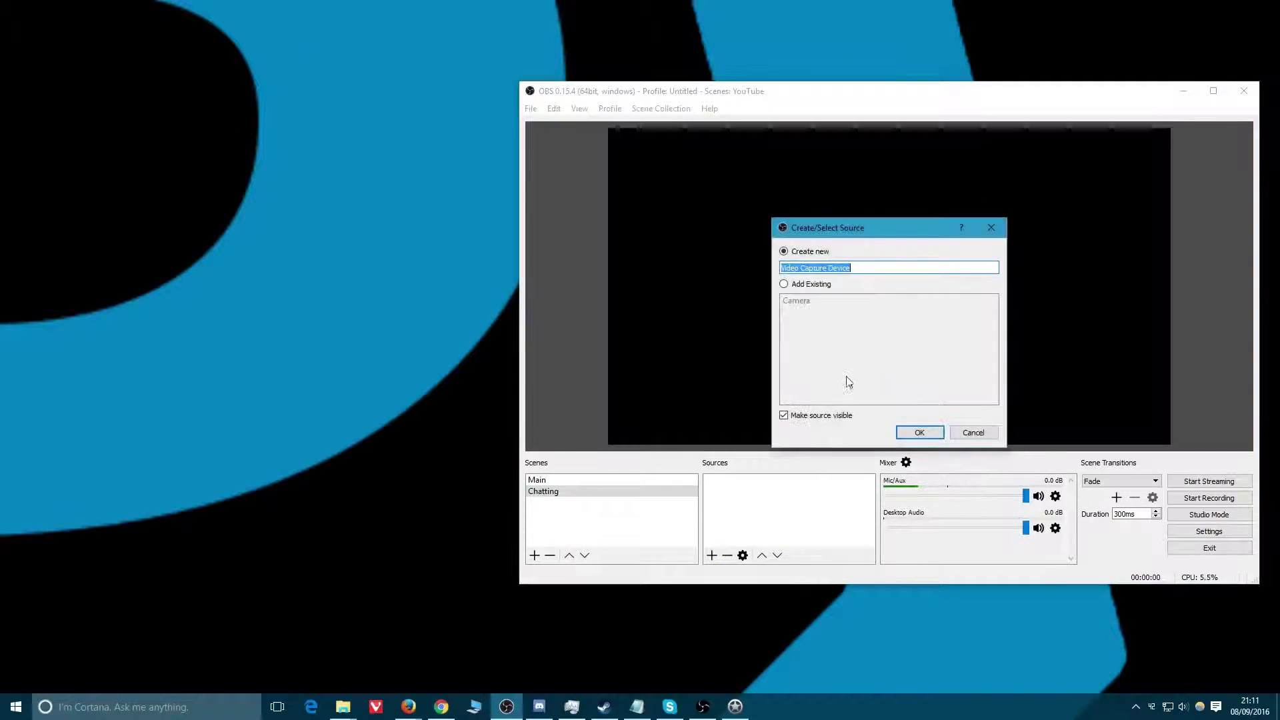
{"action": "left_click", "coordinate": [784, 284]}
{"action": "left_click", "coordinate": [800, 300]}
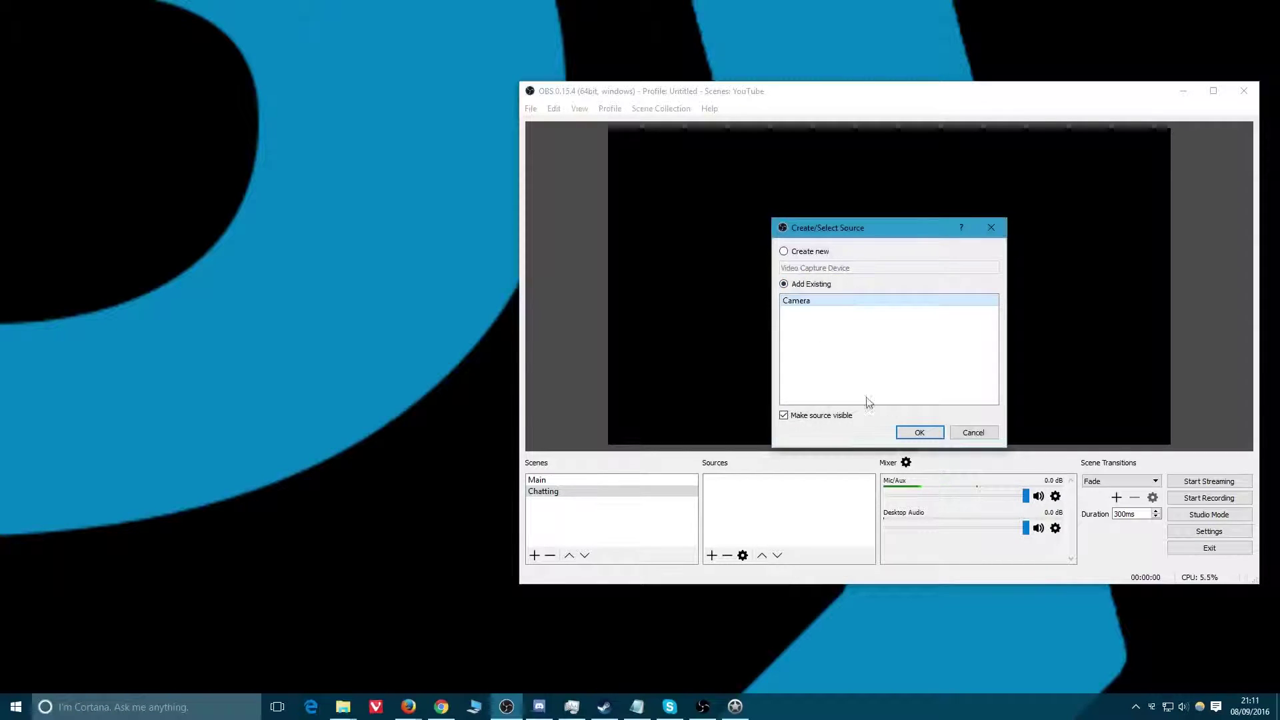
{"action": "left_click", "coordinate": [919, 432]}
Step: Enlarge the Camera source and place it against the canvas's lower edge, slightly right of centre
{"action": "left_click_drag", "start_coordinate": [897, 331], "coordinate": [917, 397]}
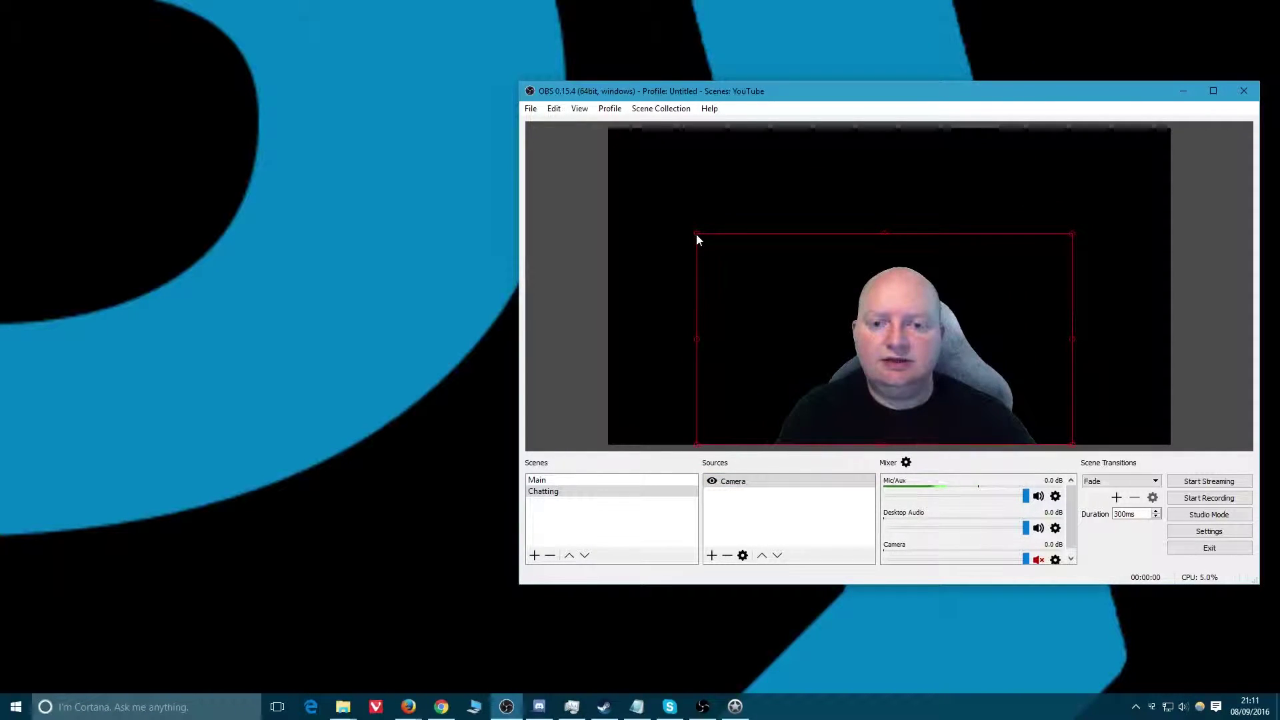
{"action": "left_click_drag", "start_coordinate": [697, 234], "coordinate": [637, 189]}
{"action": "left_click_drag", "start_coordinate": [844, 330], "coordinate": [910, 317]}
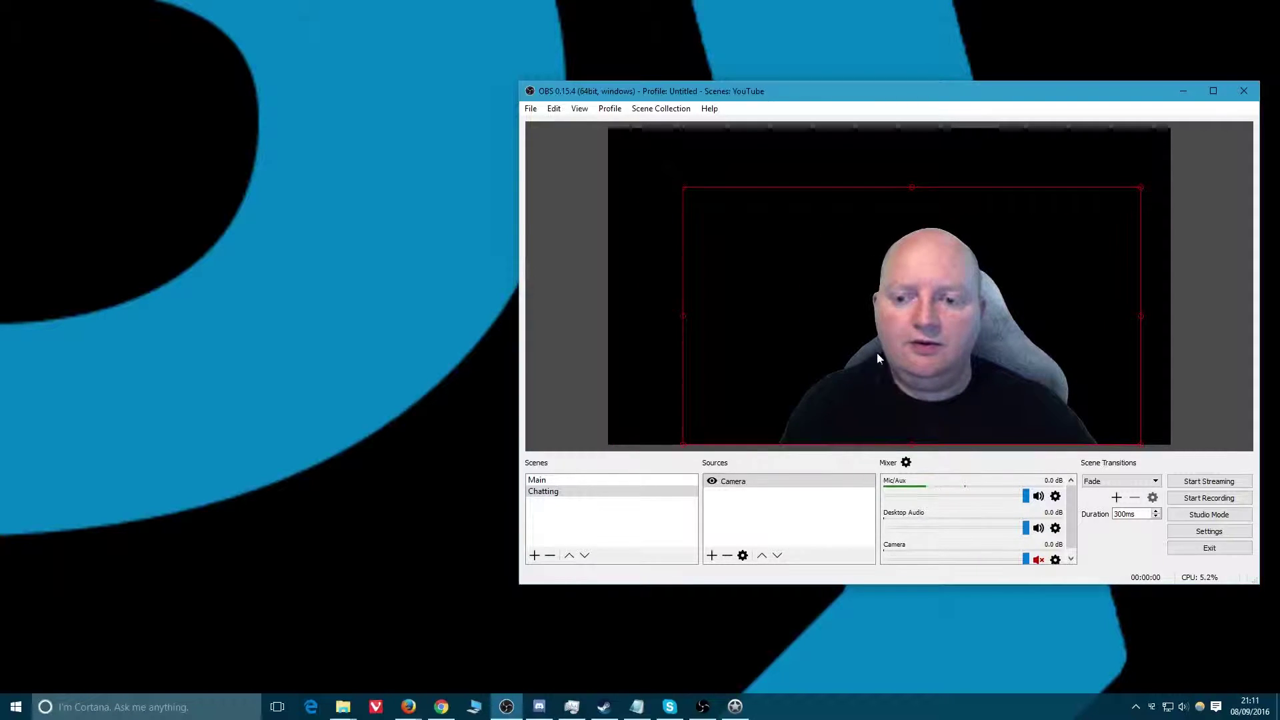
{"action": "right_click", "coordinate": [766, 532]}
{"action": "mouse_move", "coordinate": [774, 534]}
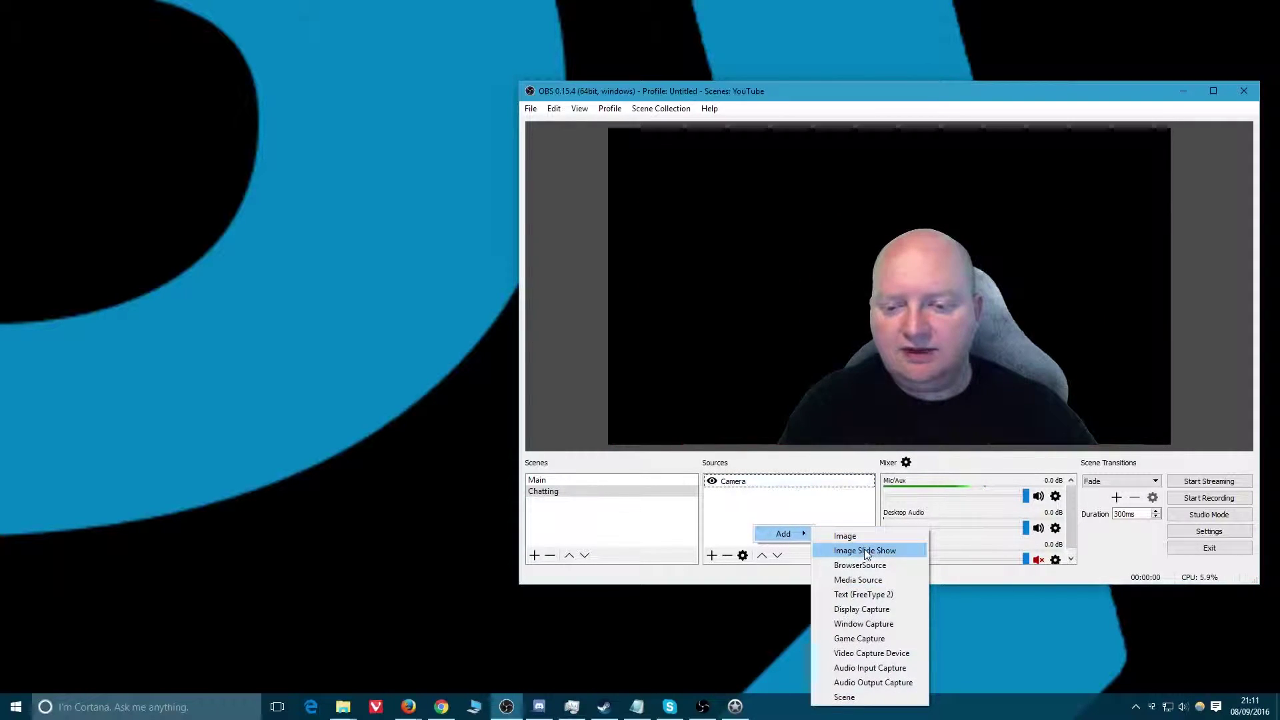
{"action": "left_click", "coordinate": [864, 550]}
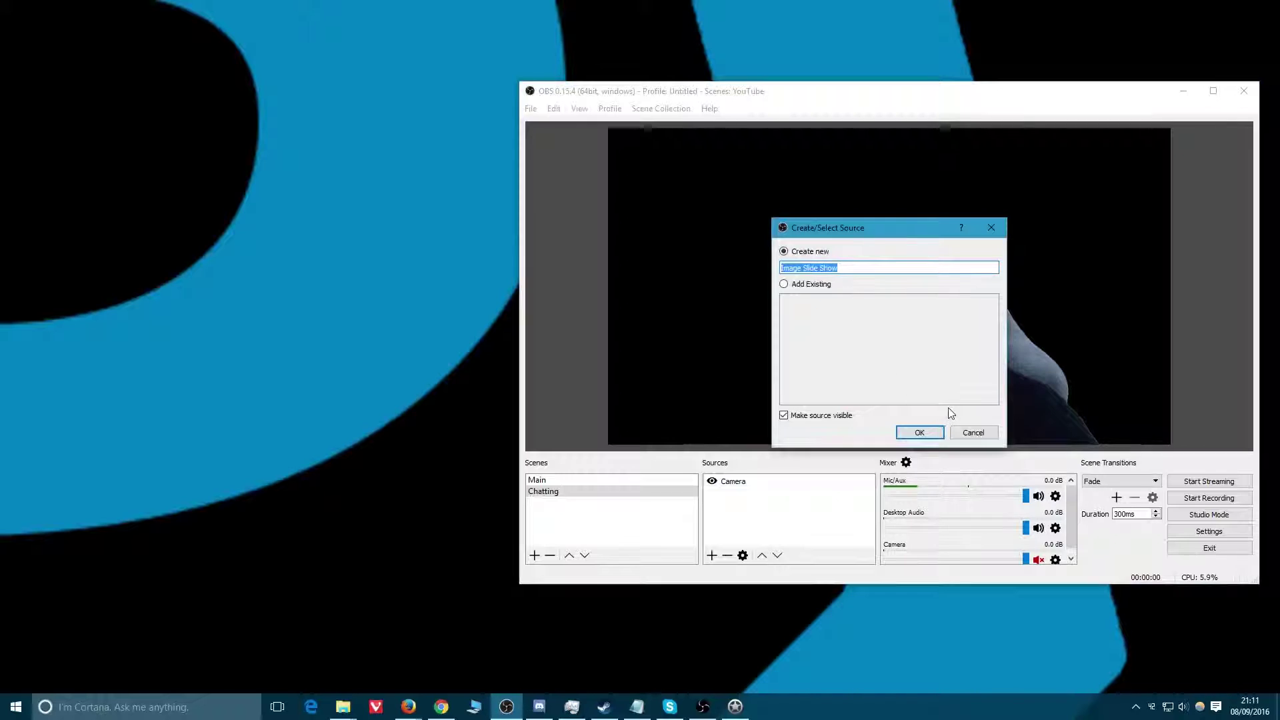
{"action": "left_click", "coordinate": [972, 431]}
Step: Create a new image source named Logog in the Chatting scene
{"action": "right_click", "coordinate": [739, 531]}
{"action": "mouse_move", "coordinate": [773, 537]}
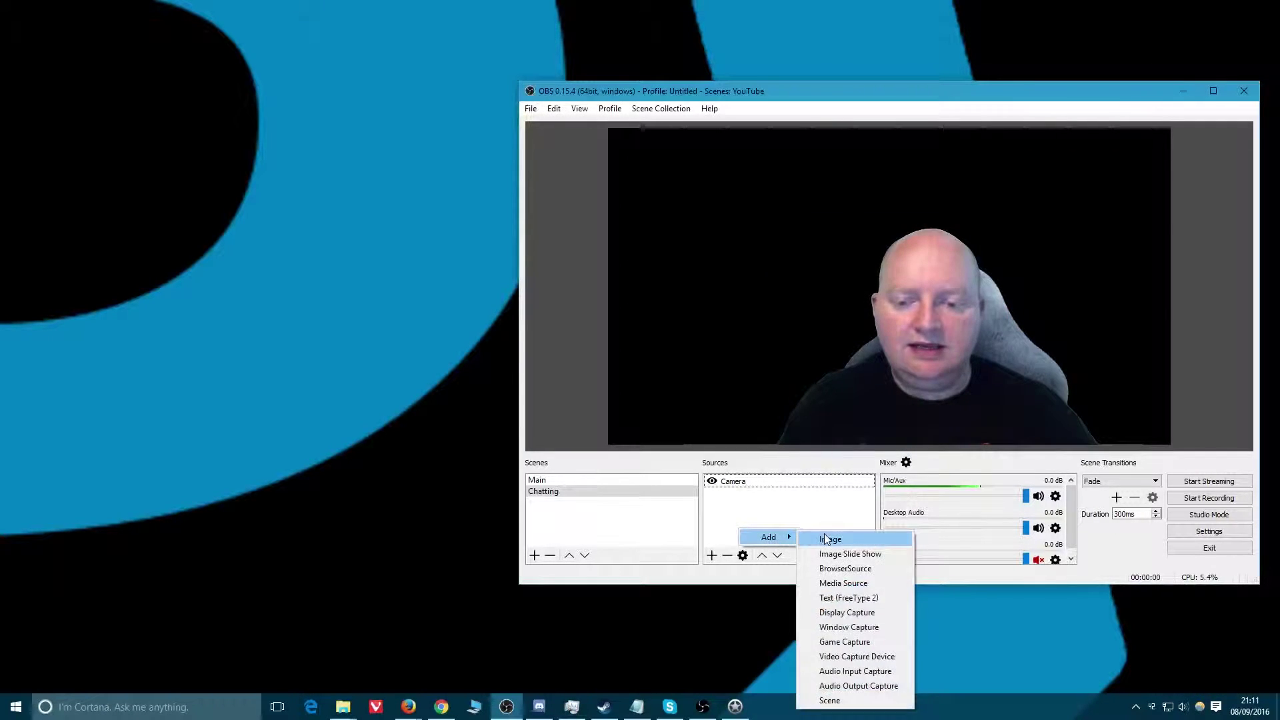
{"action": "left_click", "coordinate": [825, 538]}
{"action": "type", "text": "L"}
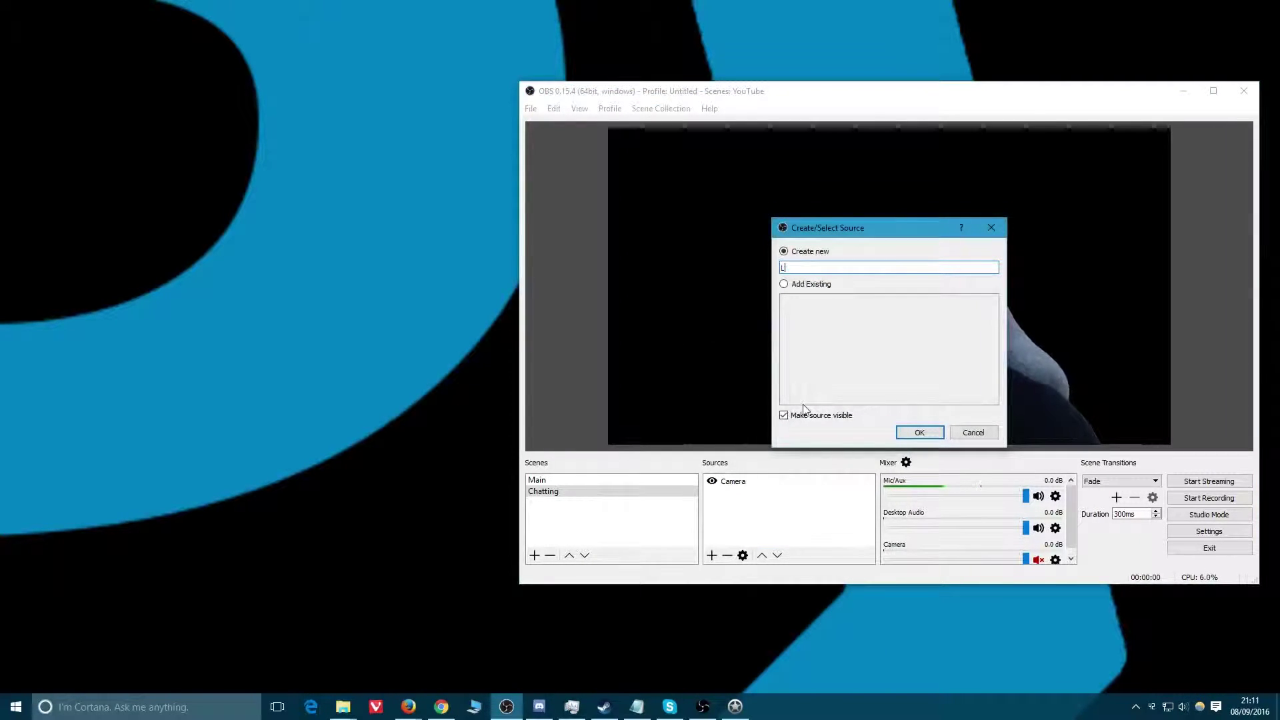
{"action": "type", "text": "ogog"}
{"action": "key", "text": "Return"}
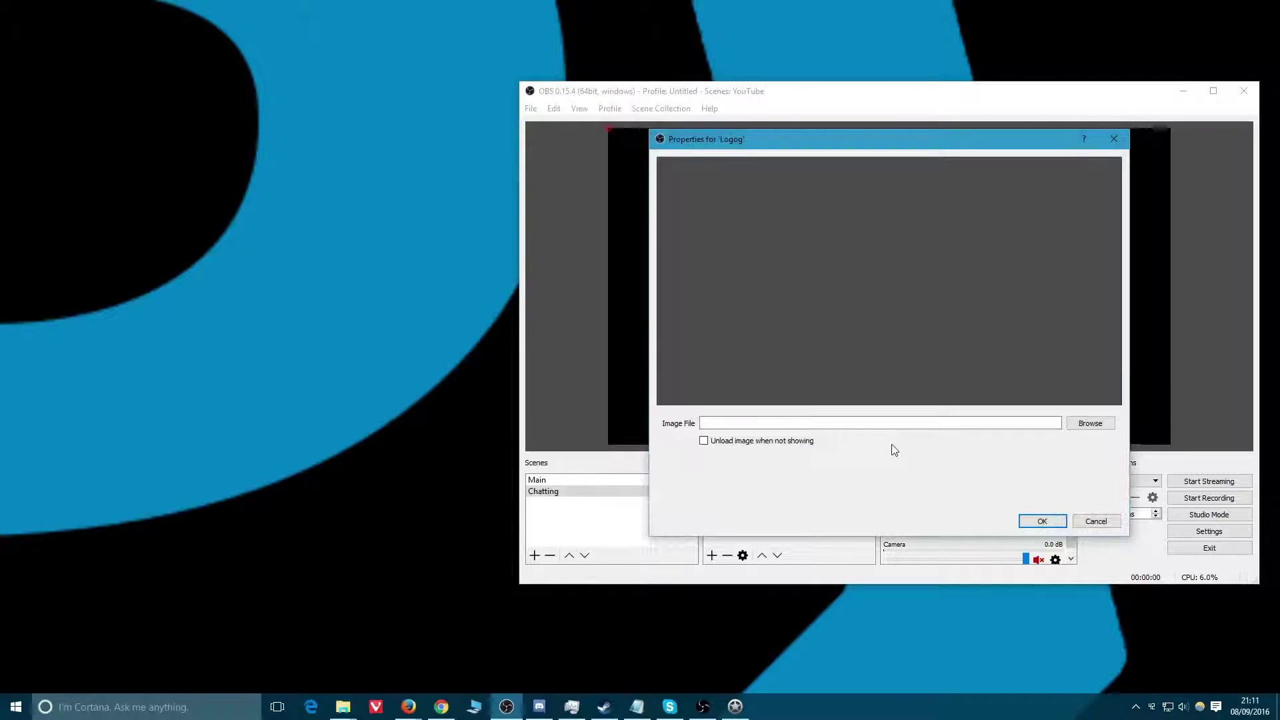
Step: Load the 1000bordered logo PNG from the YouTube Files Icons folder into Logog and move it to the middle of the canvas
{"action": "left_click", "coordinate": [1093, 427]}
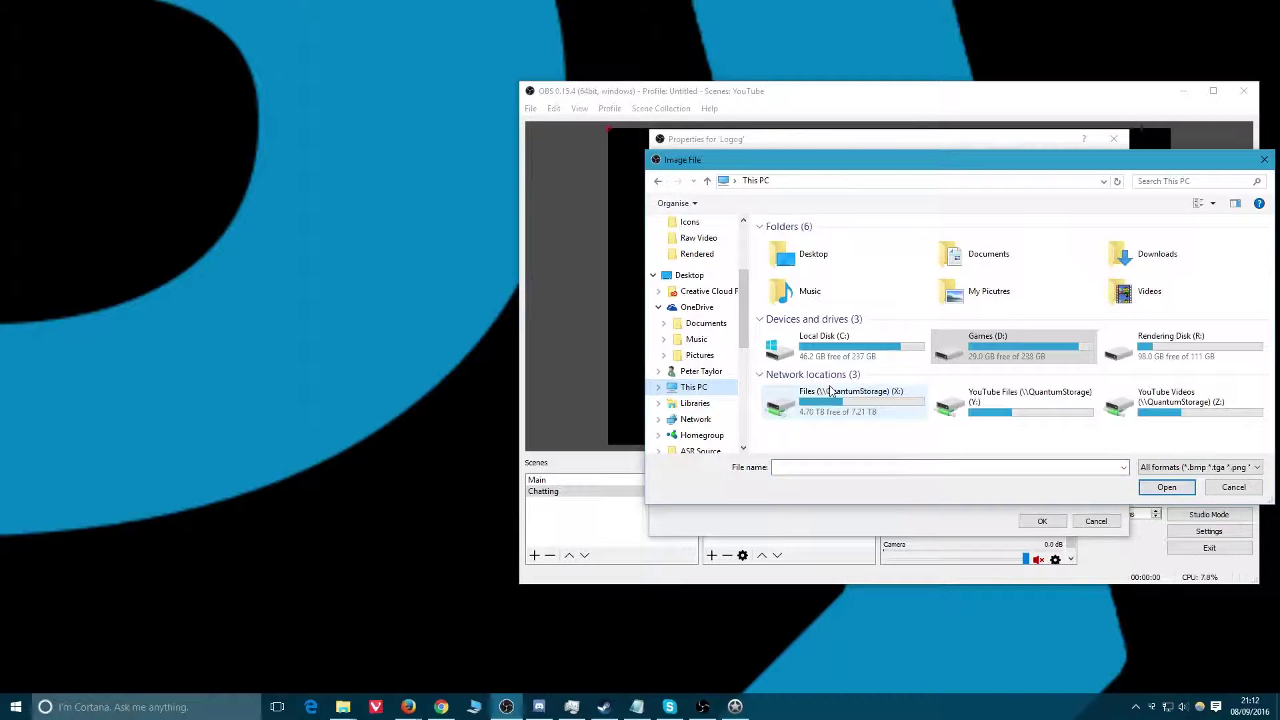
{"action": "double_click", "coordinate": [1019, 406]}
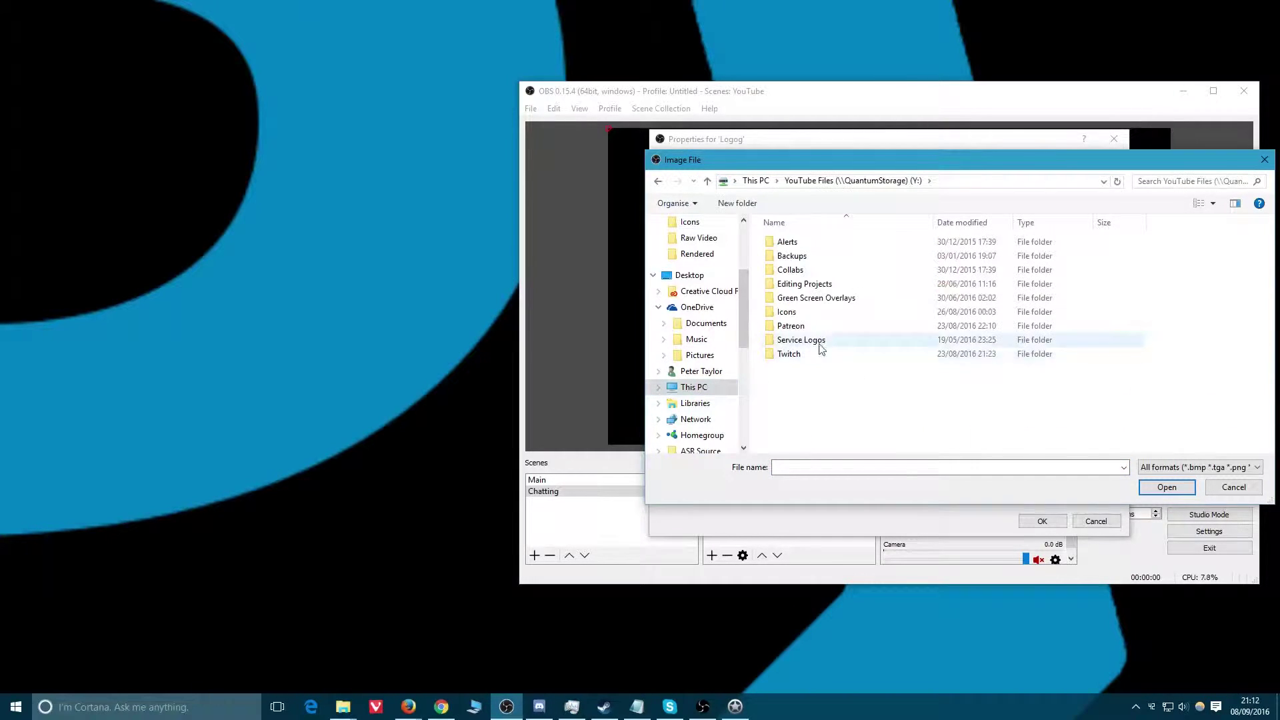
{"action": "double_click", "coordinate": [791, 312]}
{"action": "scroll", "coordinate": [812, 268], "scroll_direction": "down", "scroll_amount": 10}
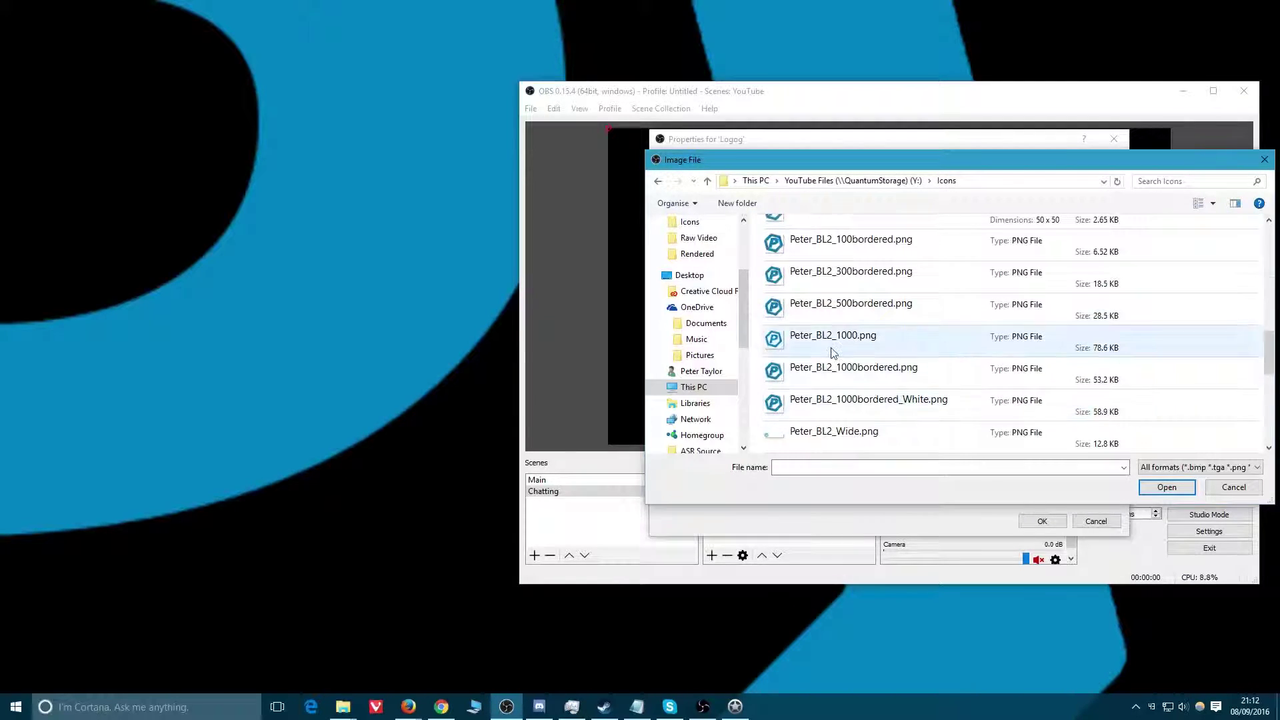
{"action": "double_click", "coordinate": [834, 370]}
{"action": "left_click", "coordinate": [1043, 520]}
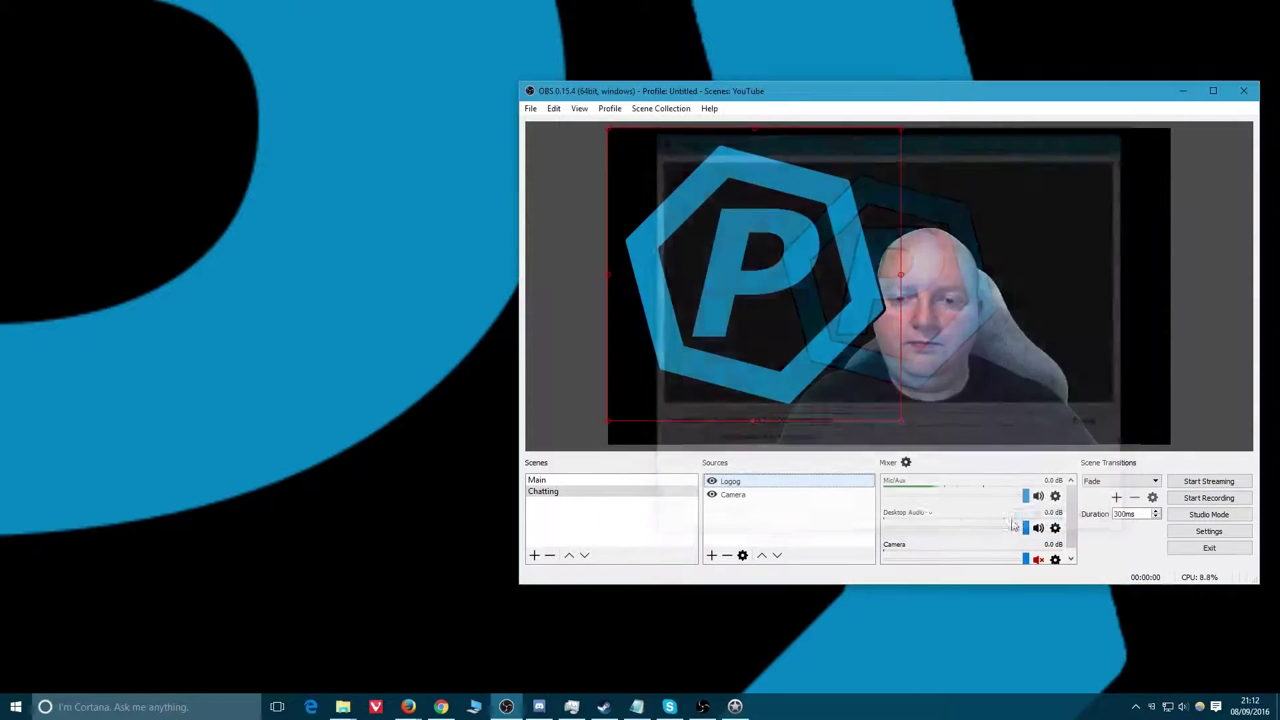
{"action": "left_click_drag", "start_coordinate": [713, 265], "coordinate": [882, 272]}
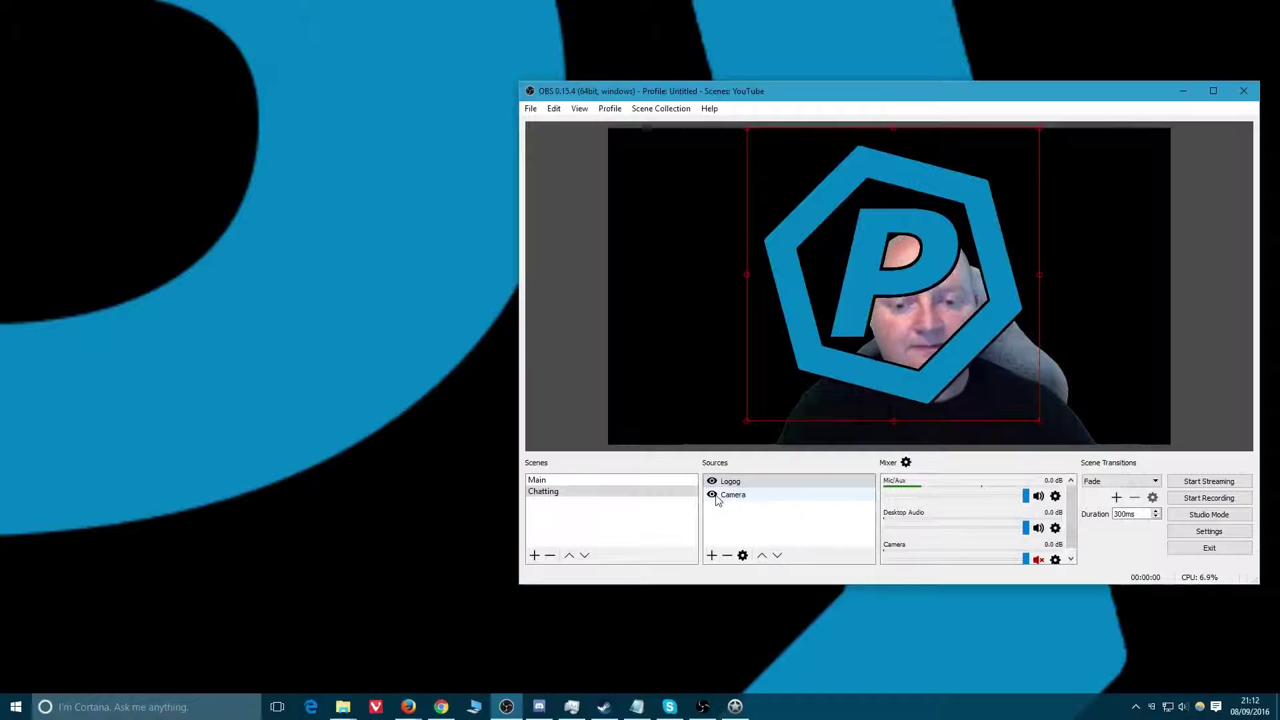
Step: Create a new image source named Twitch in the Chatting scene
{"action": "right_click", "coordinate": [741, 508]}
{"action": "mouse_move", "coordinate": [774, 514]}
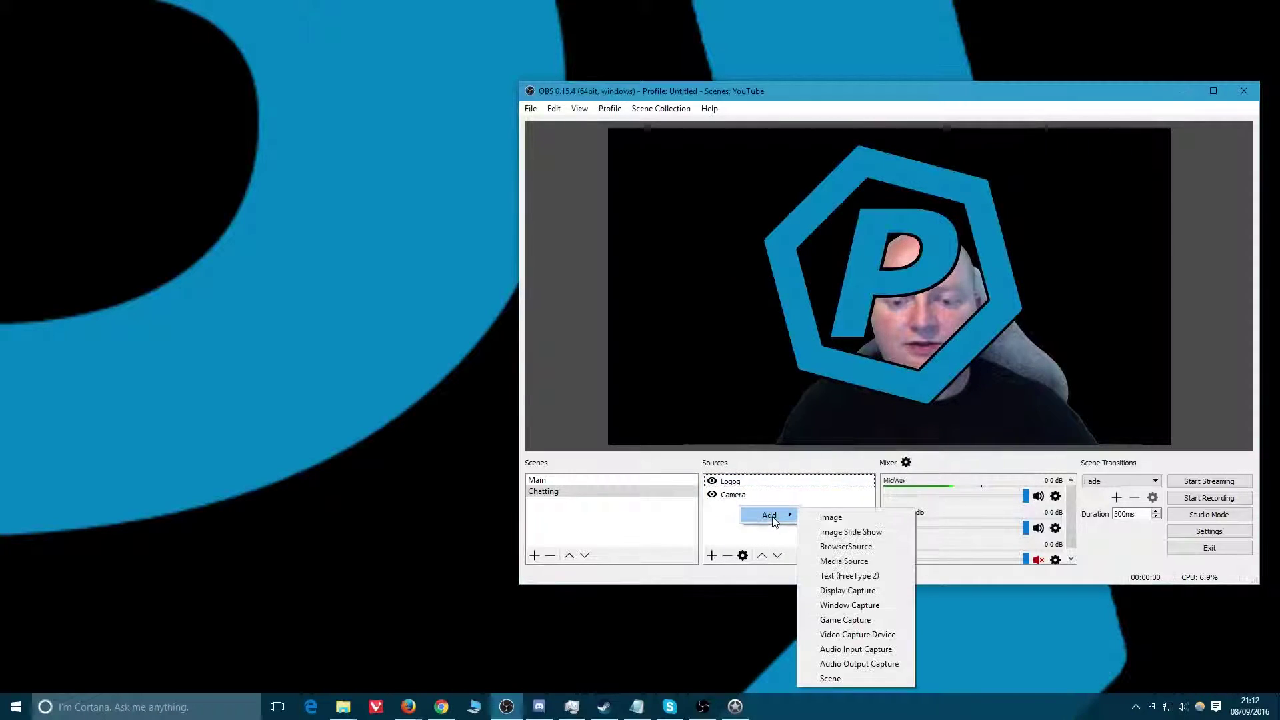
{"action": "left_click", "coordinate": [842, 517]}
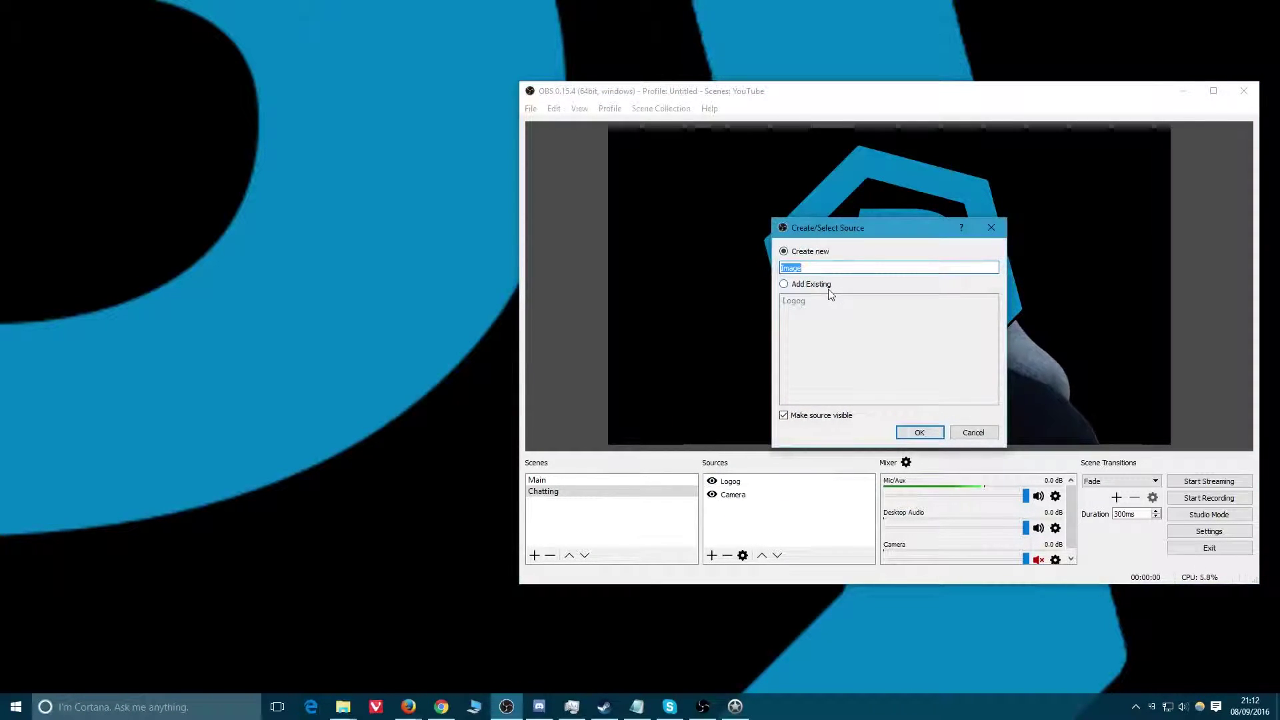
{"action": "type", "text": "Twitch"}
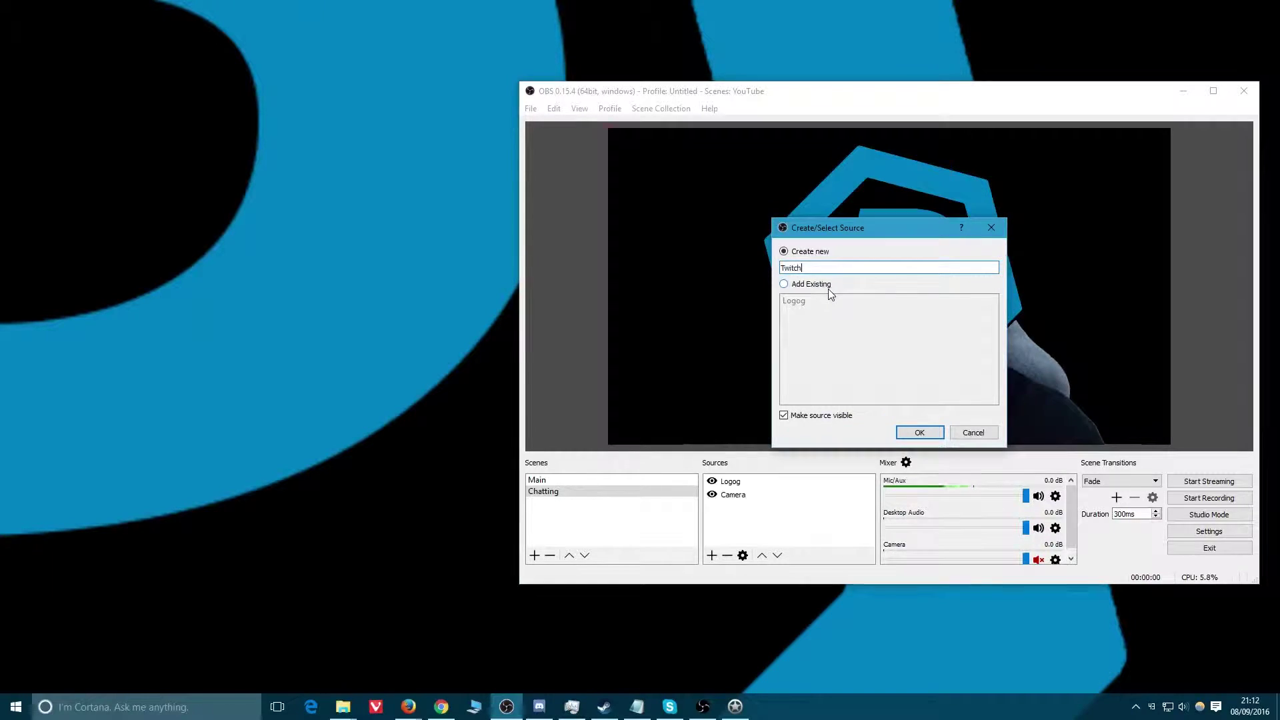
{"action": "key", "text": "Return"}
Step: Load Twitch_Logo_White.png from the Twitch subfolder of Service Logos as the Twitch source's image
{"action": "left_click", "coordinate": [1087, 425]}
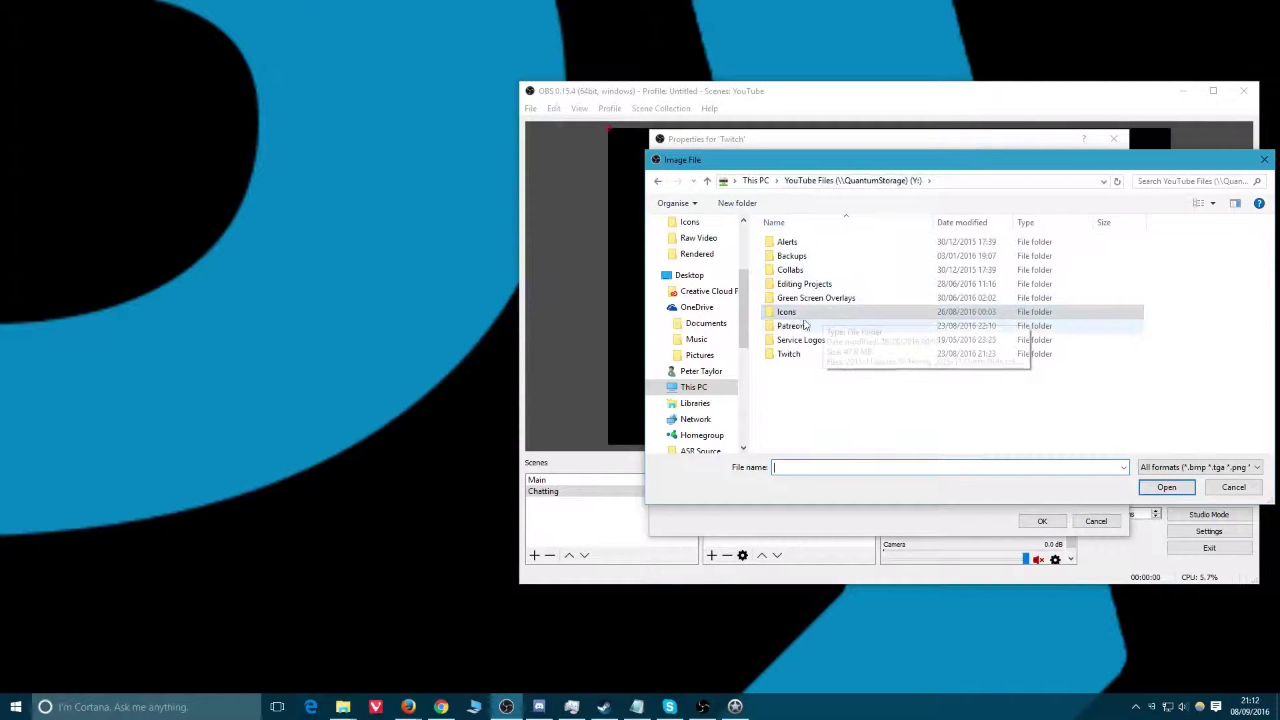
{"action": "double_click", "coordinate": [788, 352]}
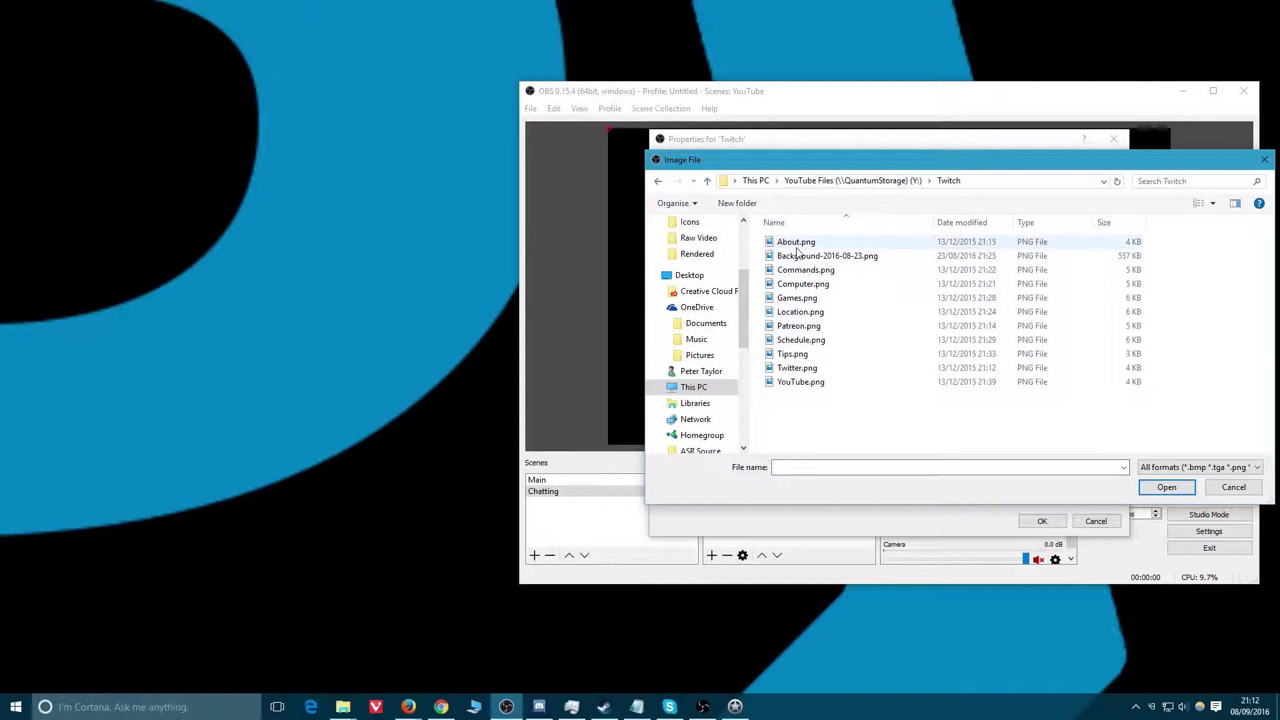
{"action": "left_click", "coordinate": [883, 180]}
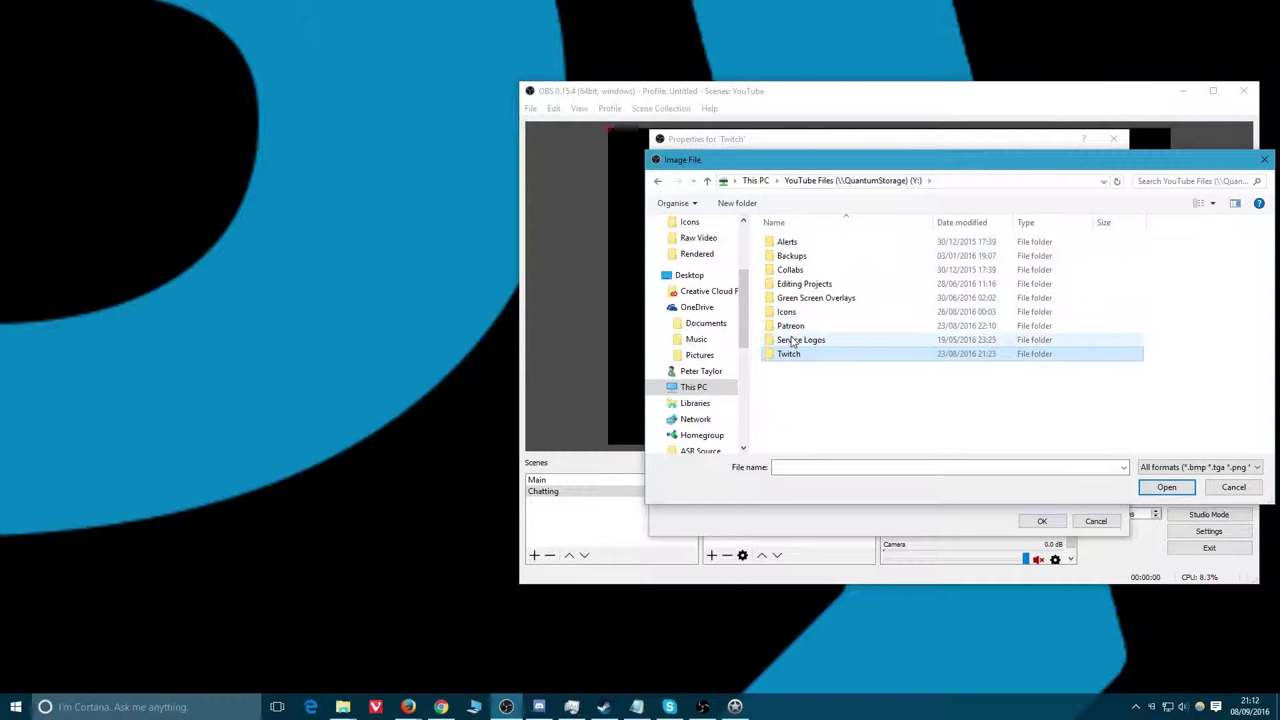
{"action": "double_click", "coordinate": [797, 340]}
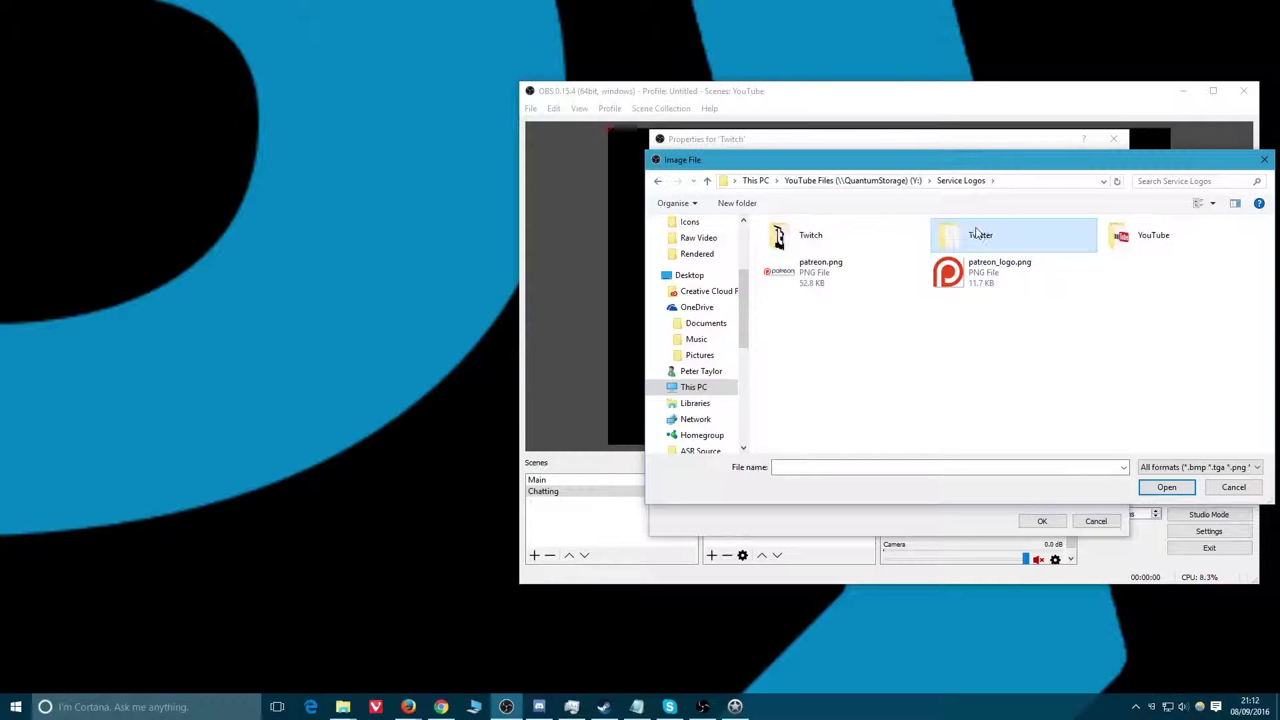
{"action": "double_click", "coordinate": [796, 237]}
{"action": "left_click", "coordinate": [800, 274]}
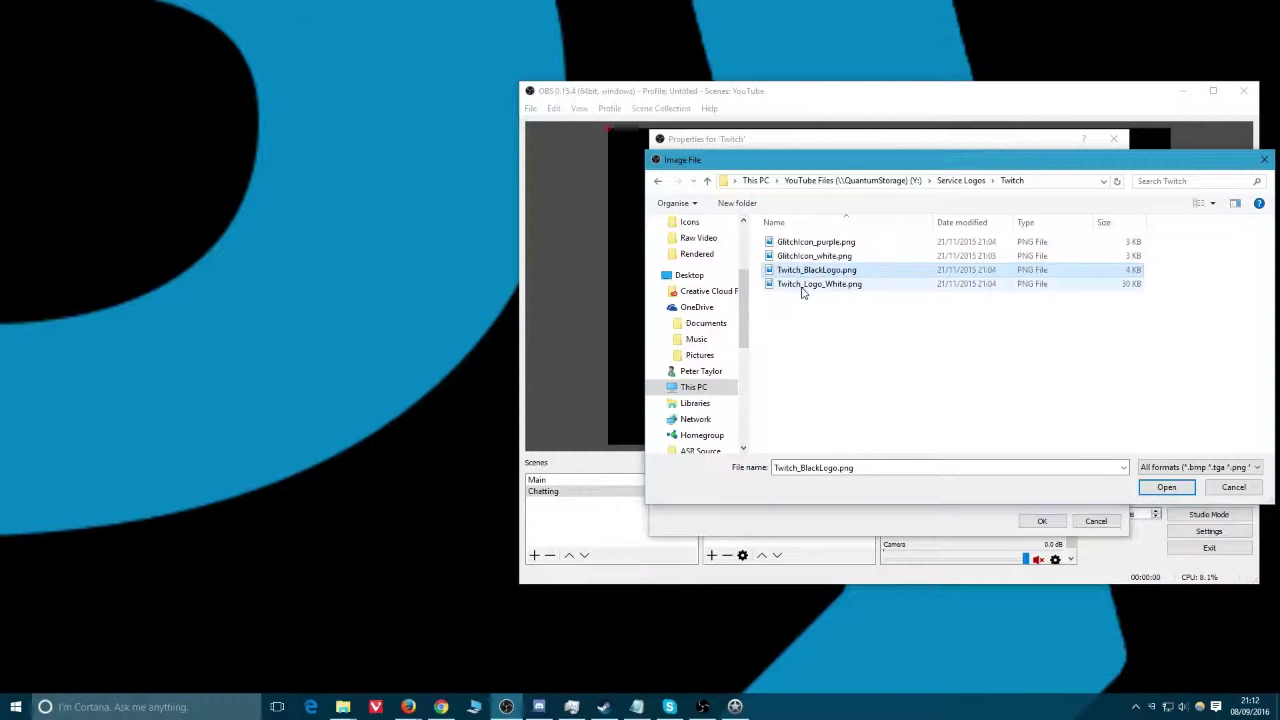
{"action": "left_click", "coordinate": [1202, 208]}
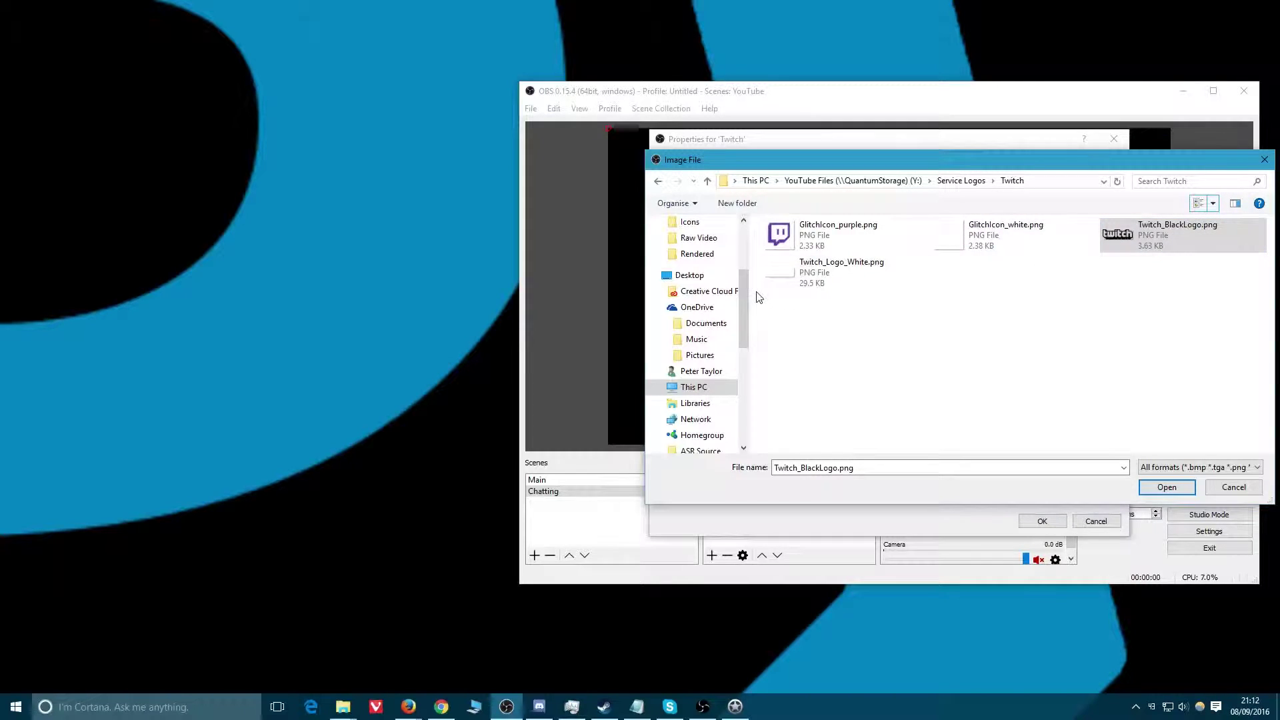
{"action": "left_click", "coordinate": [819, 270]}
{"action": "double_click", "coordinate": [818, 269]}
{"action": "left_click", "coordinate": [1028, 524]}
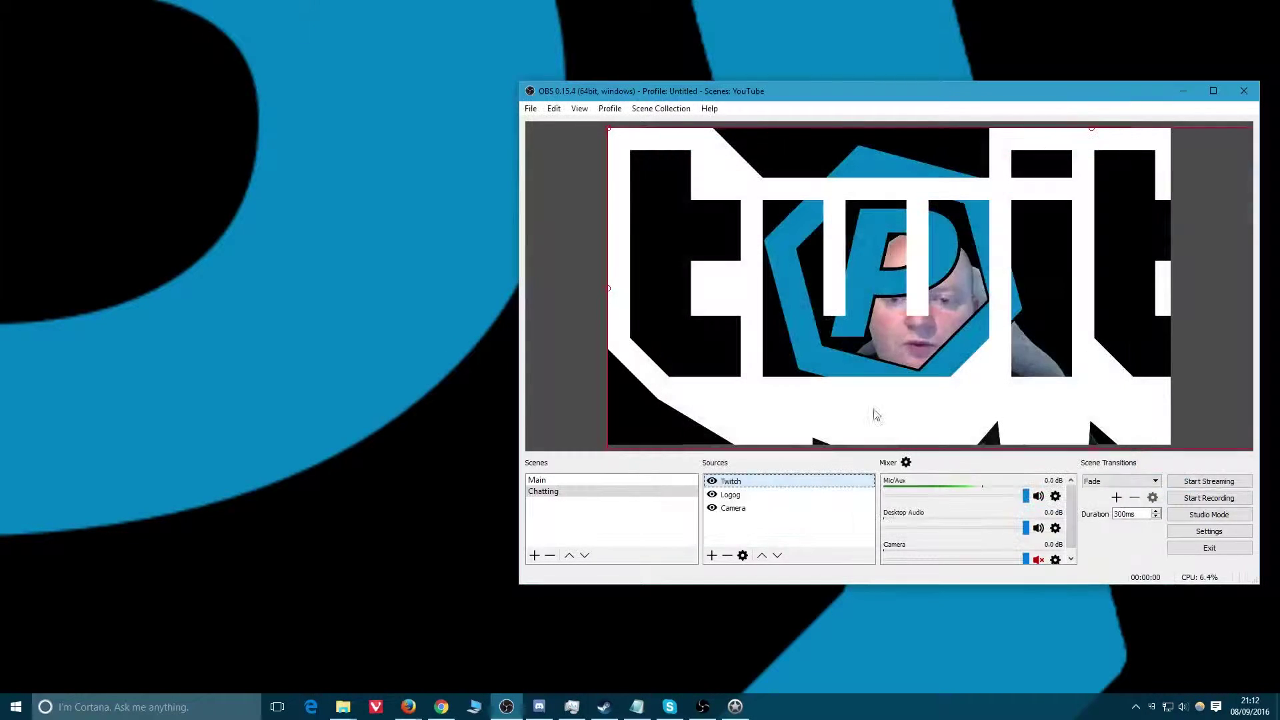
Step: Shrink the Twitch logo to about a quarter of the canvas width and place it in the canvas's upper-left corner
{"action": "left_click_drag", "start_coordinate": [611, 133], "coordinate": [596, 248]}
{"action": "left_click_drag", "start_coordinate": [1040, 280], "coordinate": [787, 194]}
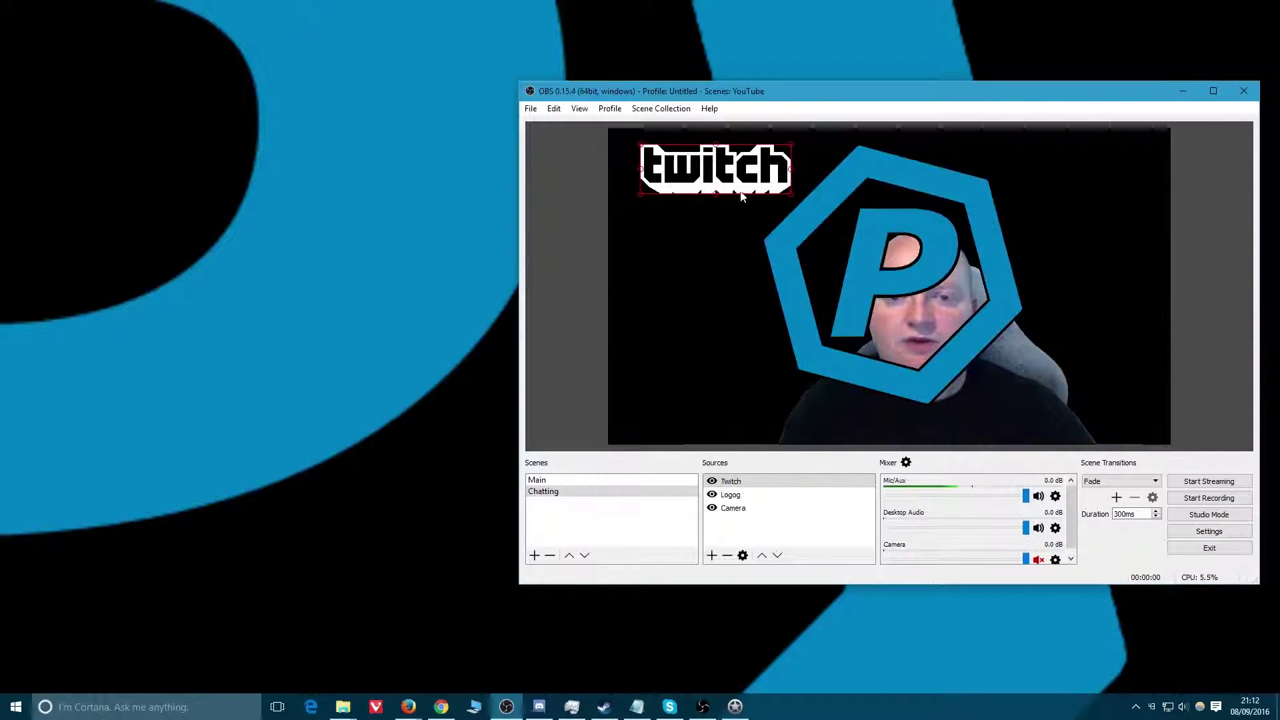
{"action": "left_click_drag", "start_coordinate": [707, 167], "coordinate": [678, 160]}
Step: Reorder the Logog source below Camera and shift the logo down and left so it sits behind the presenter
{"action": "left_click", "coordinate": [818, 359]}
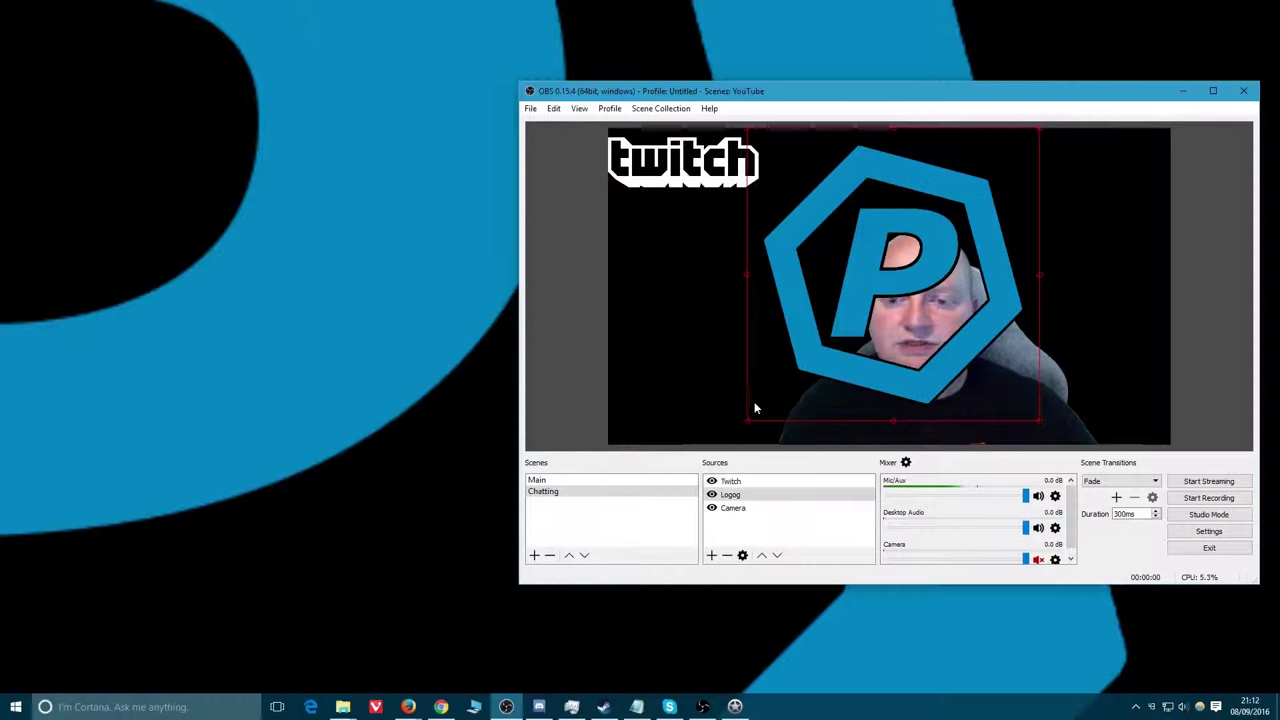
{"action": "left_click_drag", "start_coordinate": [733, 496], "coordinate": [734, 531]}
{"action": "left_click_drag", "start_coordinate": [797, 313], "coordinate": [726, 371]}
Step: Create a new image source named YouTube in the Chatting scene
{"action": "right_click", "coordinate": [749, 525]}
{"action": "mouse_move", "coordinate": [777, 532]}
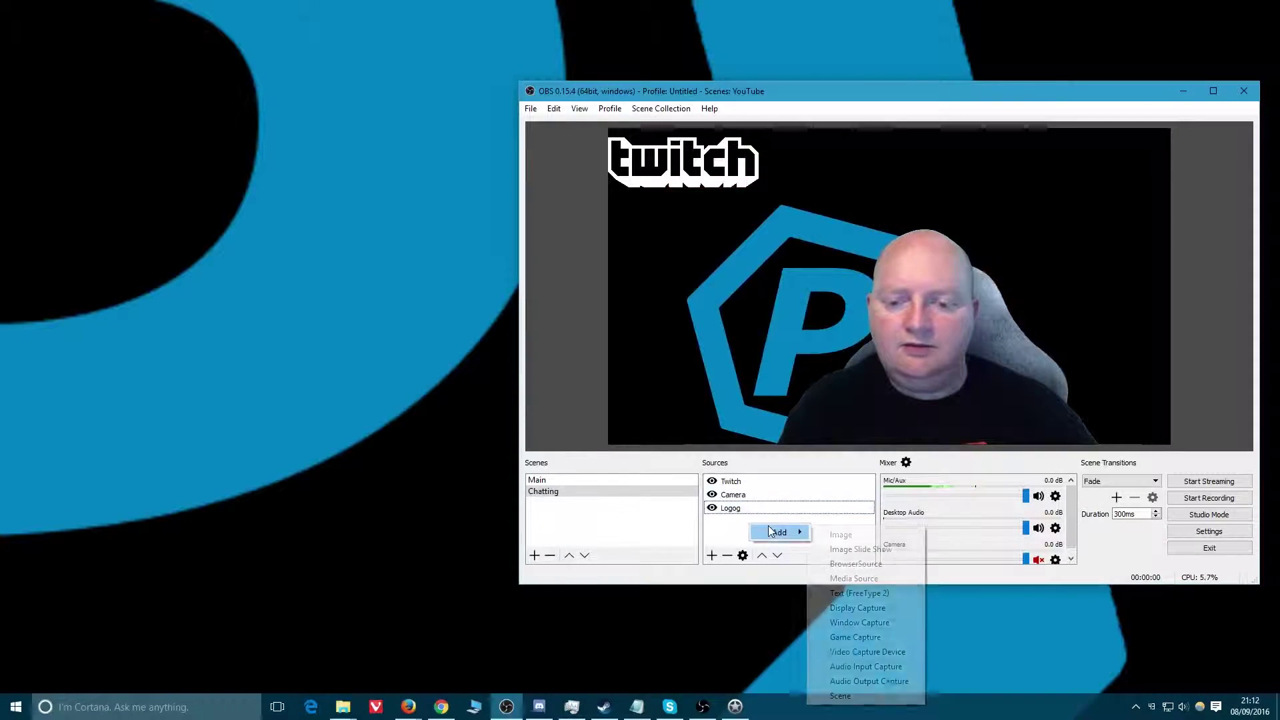
{"action": "left_click", "coordinate": [836, 531]}
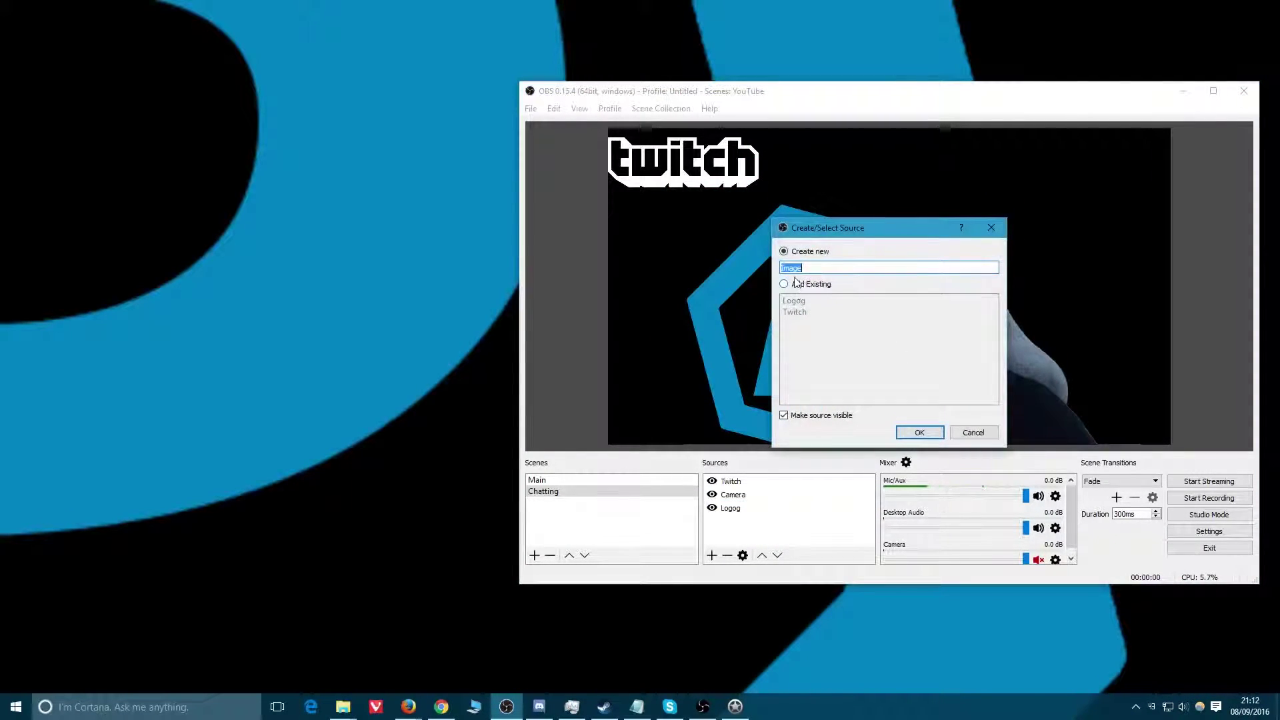
{"action": "type", "text": "YouTube"}
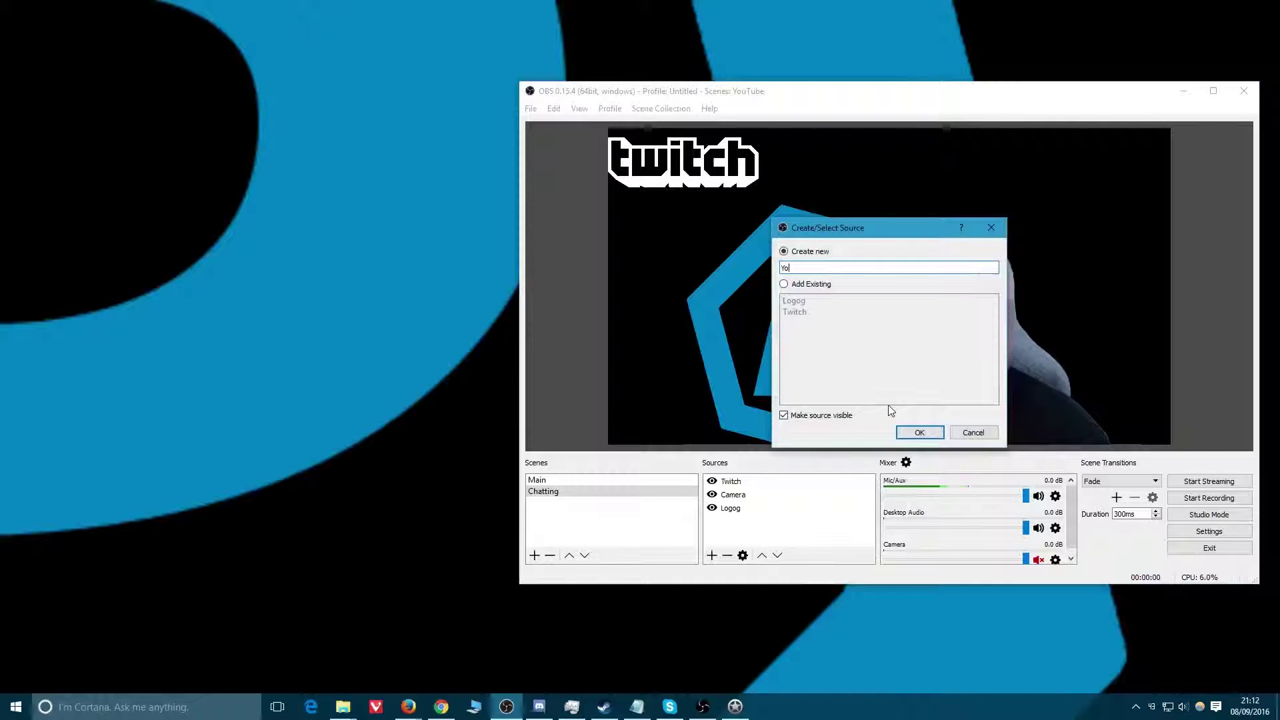
{"action": "key", "text": "Return"}
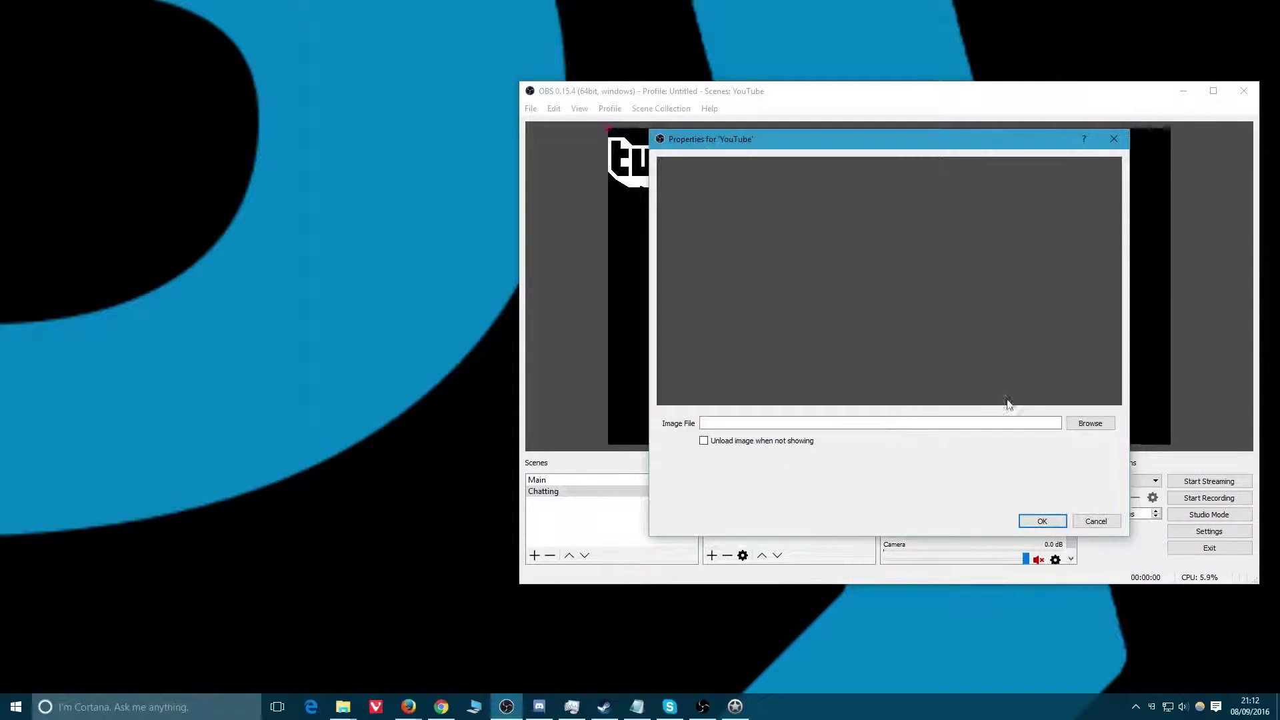
Step: Load YouTube-logo-full_color.png from the Service Logos YouTube folder and move the logo to the canvas's upper-right corner
{"action": "left_click", "coordinate": [1090, 424]}
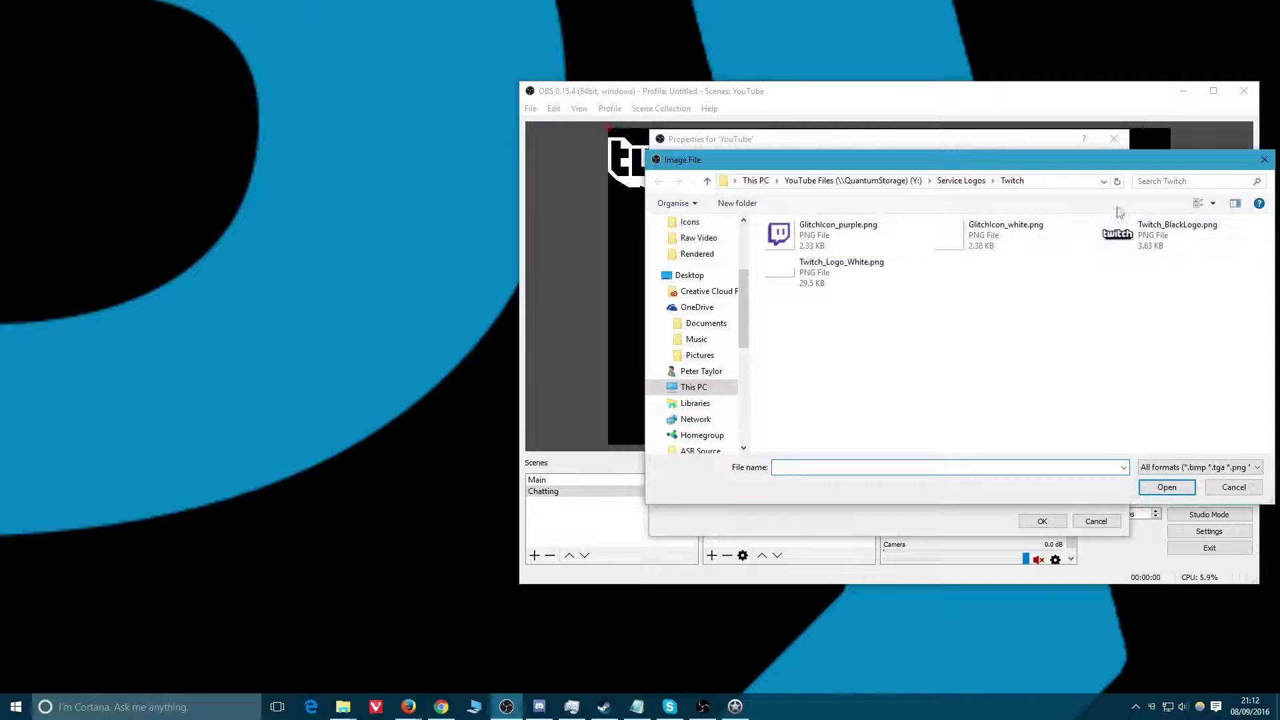
{"action": "left_click", "coordinate": [947, 180]}
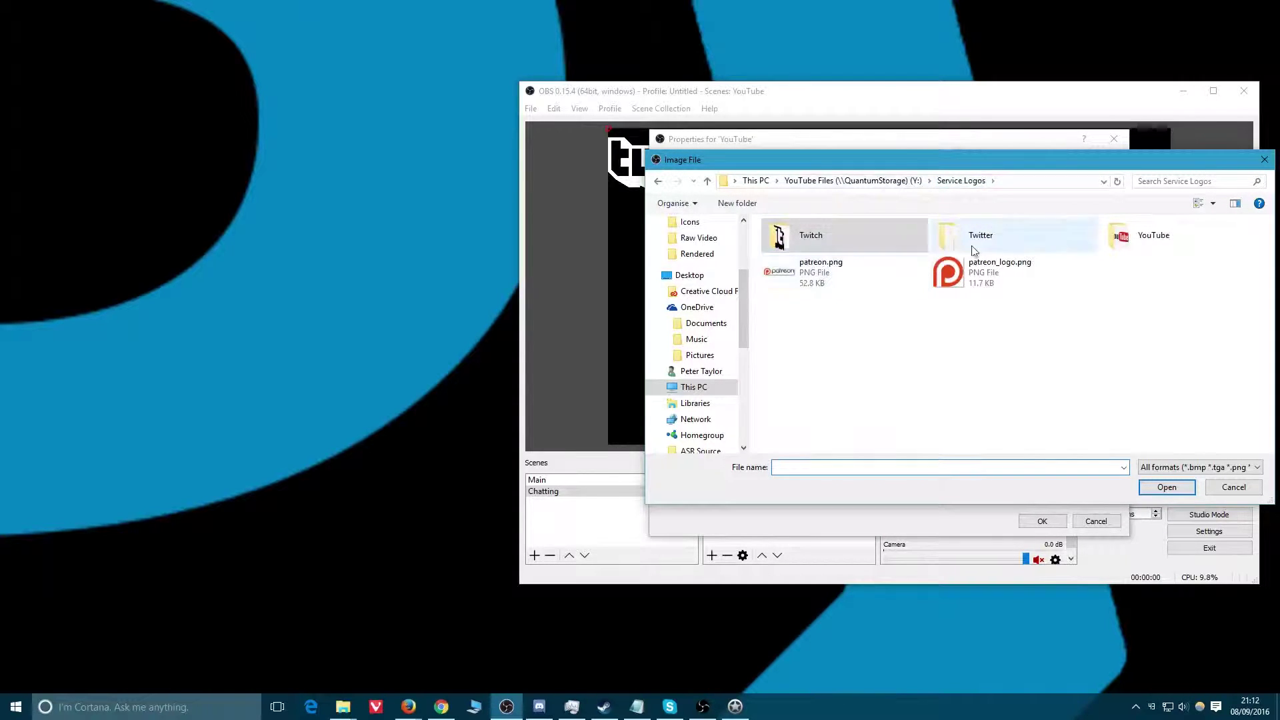
{"action": "double_click", "coordinate": [1140, 236]}
{"action": "double_click", "coordinate": [826, 242]}
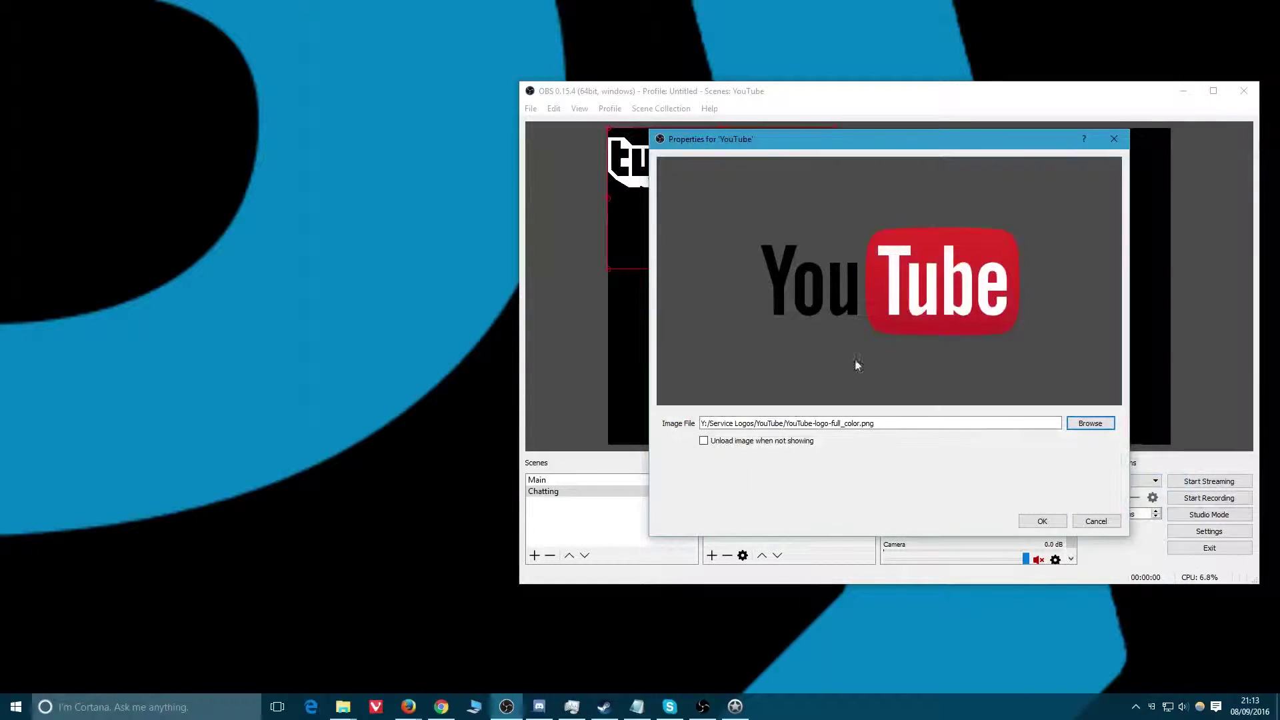
{"action": "left_click", "coordinate": [1042, 520]}
{"action": "left_click_drag", "start_coordinate": [657, 198], "coordinate": [1063, 206]}
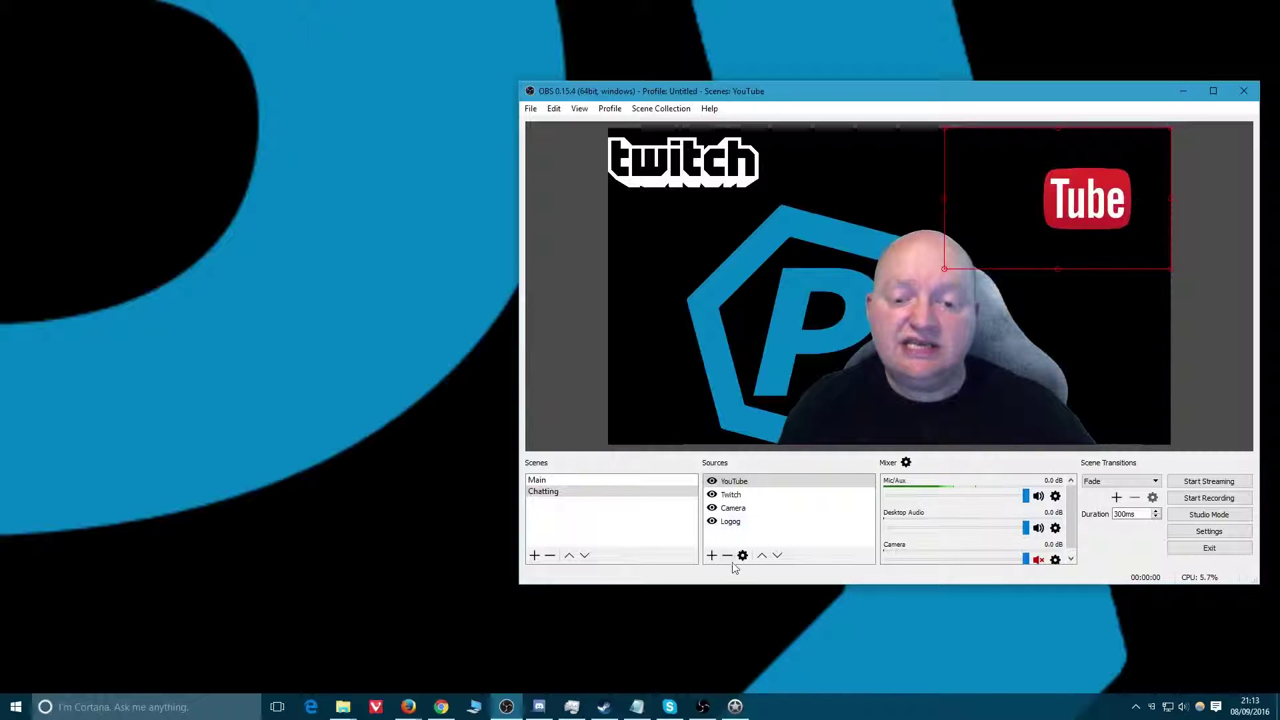
Step: Create a new image source named Patreon in the Chatting scene
{"action": "right_click", "coordinate": [741, 540]}
{"action": "mouse_move", "coordinate": [777, 547]}
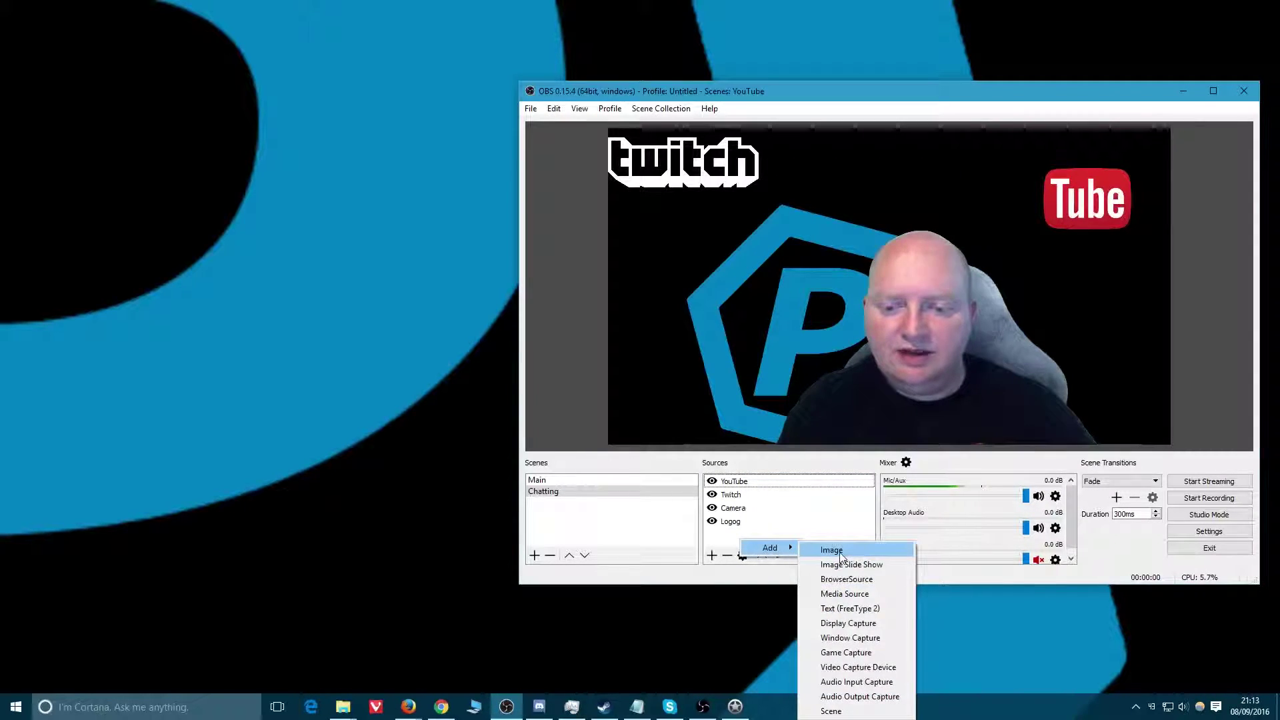
{"action": "left_click", "coordinate": [839, 553]}
{"action": "type", "text": "Pat"}
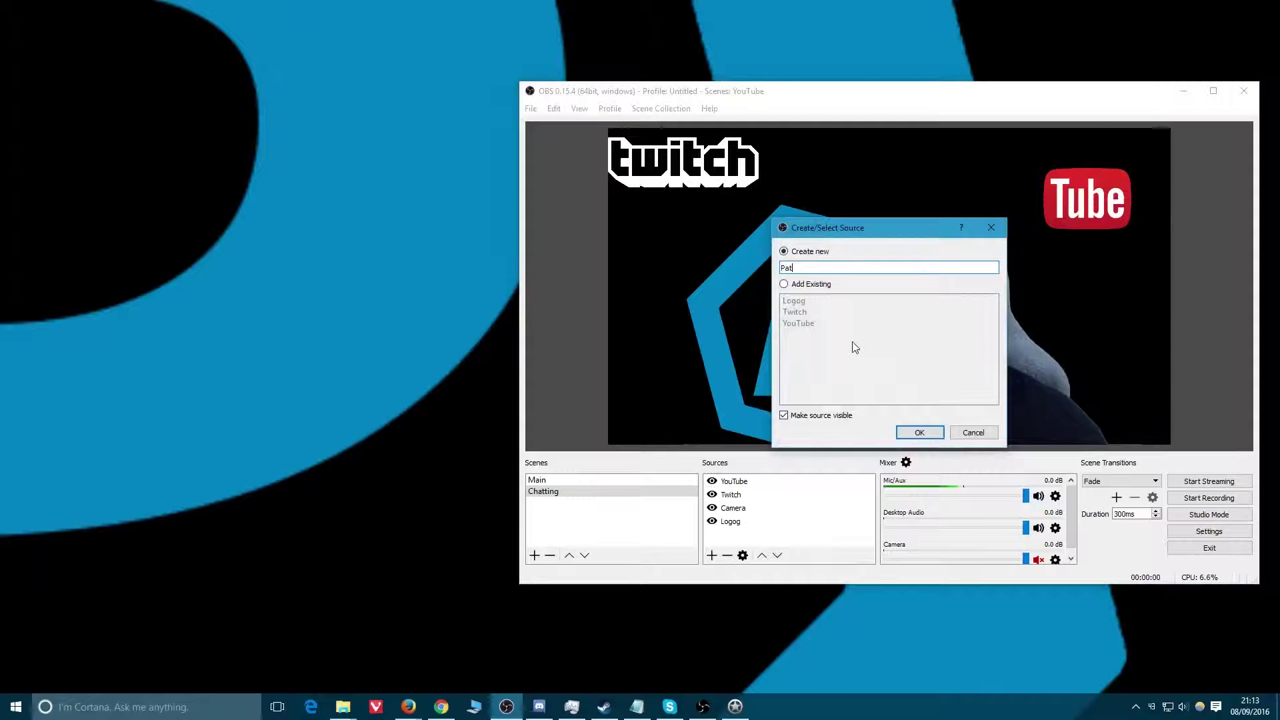
{"action": "type", "text": "reon"}
{"action": "key", "text": "Return"}
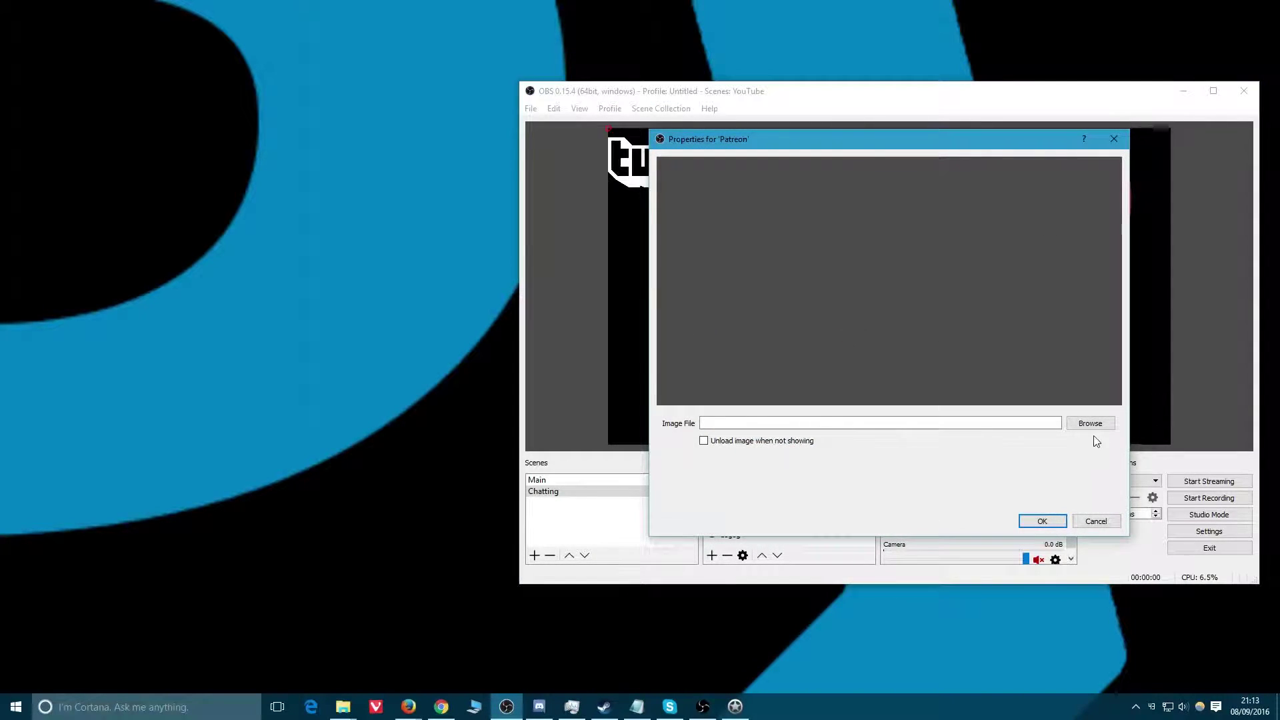
Step: Load patreon.png from the Service Logos folder into the Patreon source and accept its properties
{"action": "key", "text": "space"}
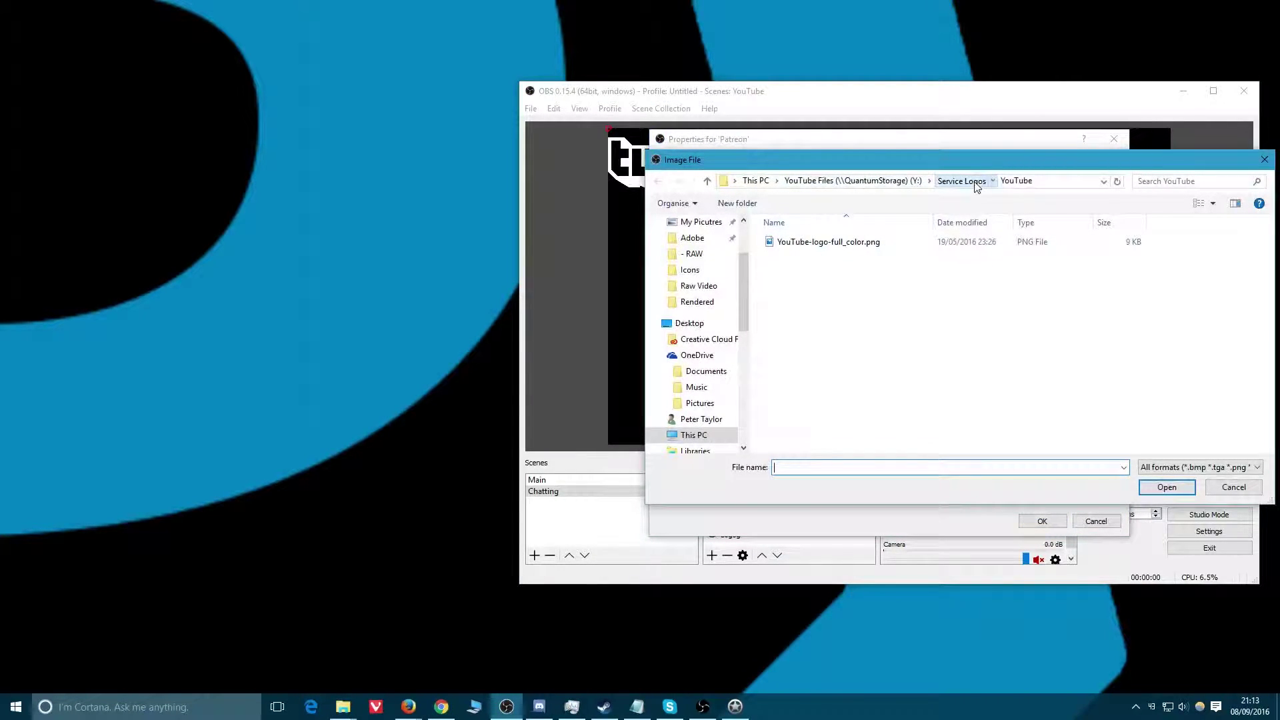
{"action": "left_click", "coordinate": [975, 184]}
{"action": "double_click", "coordinate": [847, 275]}
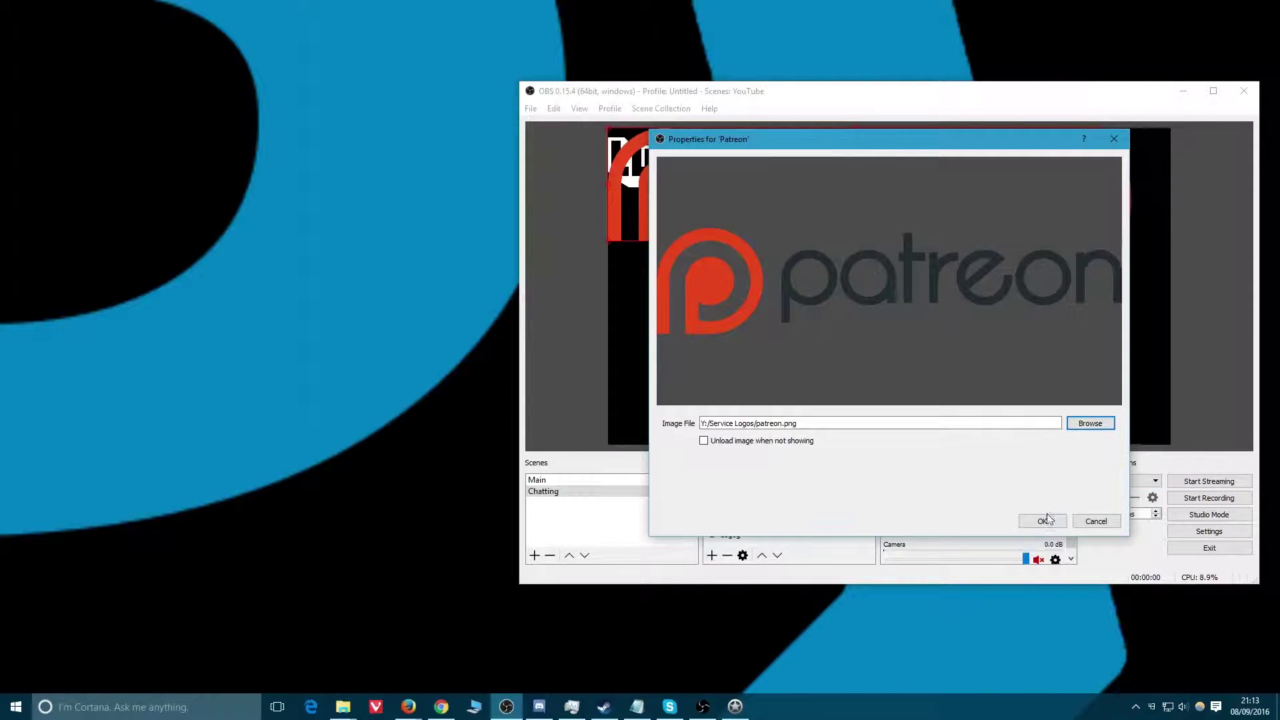
{"action": "left_click", "coordinate": [1042, 521]}
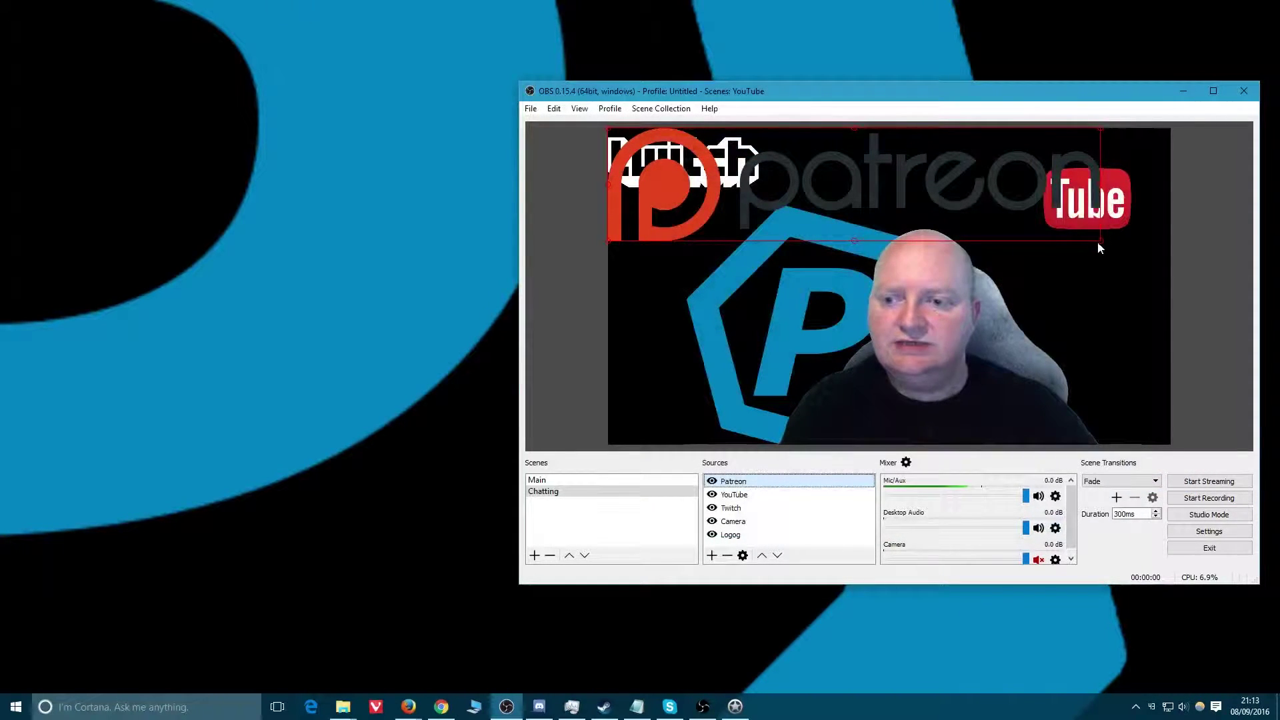
Step: Shrink the Patreon logo to about a third of the canvas width, place it right of the Twitch logo, and move the YouTube logo up and right
{"action": "left_click_drag", "start_coordinate": [1097, 241], "coordinate": [785, 171]}
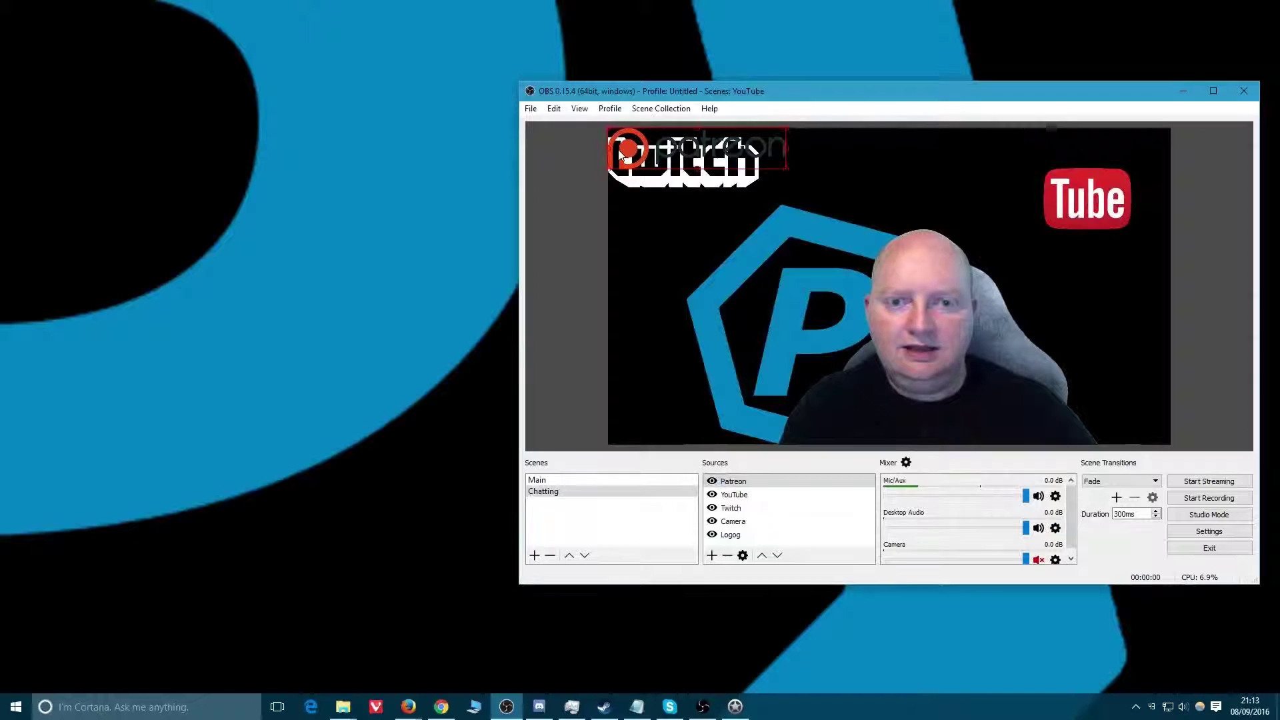
{"action": "left_click_drag", "start_coordinate": [619, 145], "coordinate": [817, 162]}
{"action": "left_click", "coordinate": [1092, 197]}
{"action": "left_click_drag", "start_coordinate": [1092, 197], "coordinate": [1132, 166]}
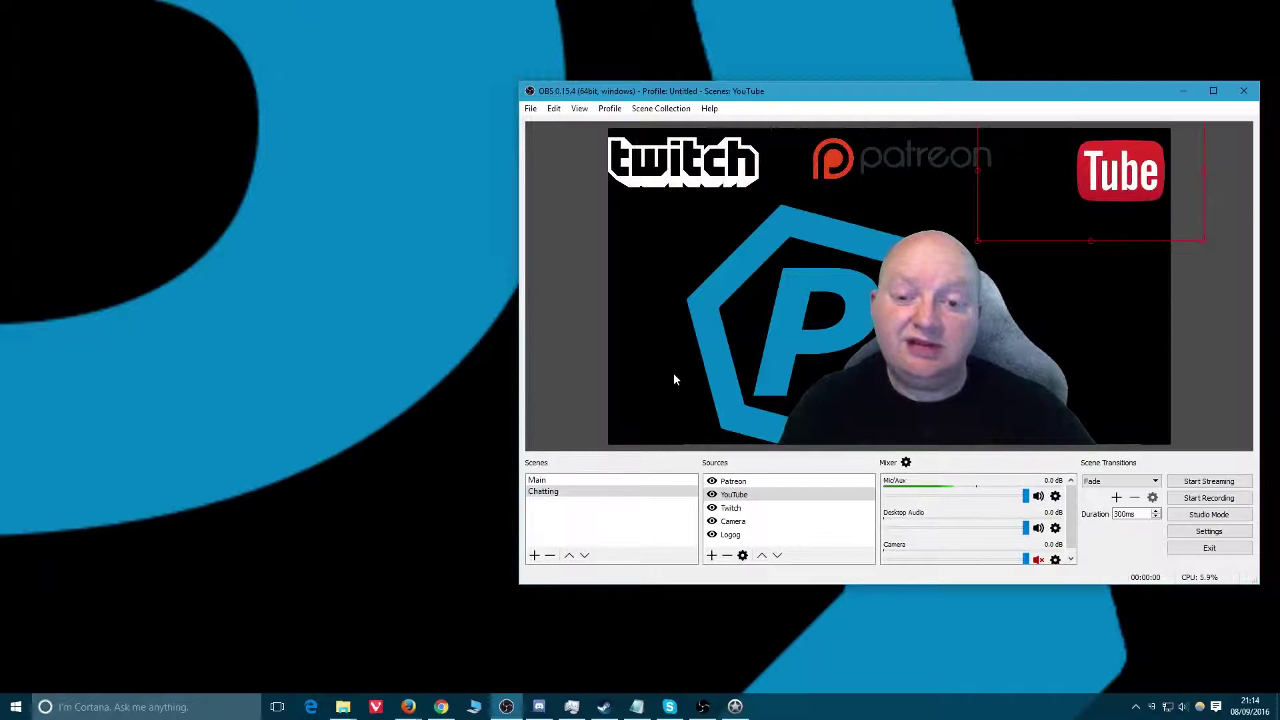
{"action": "right_click", "coordinate": [647, 404]}
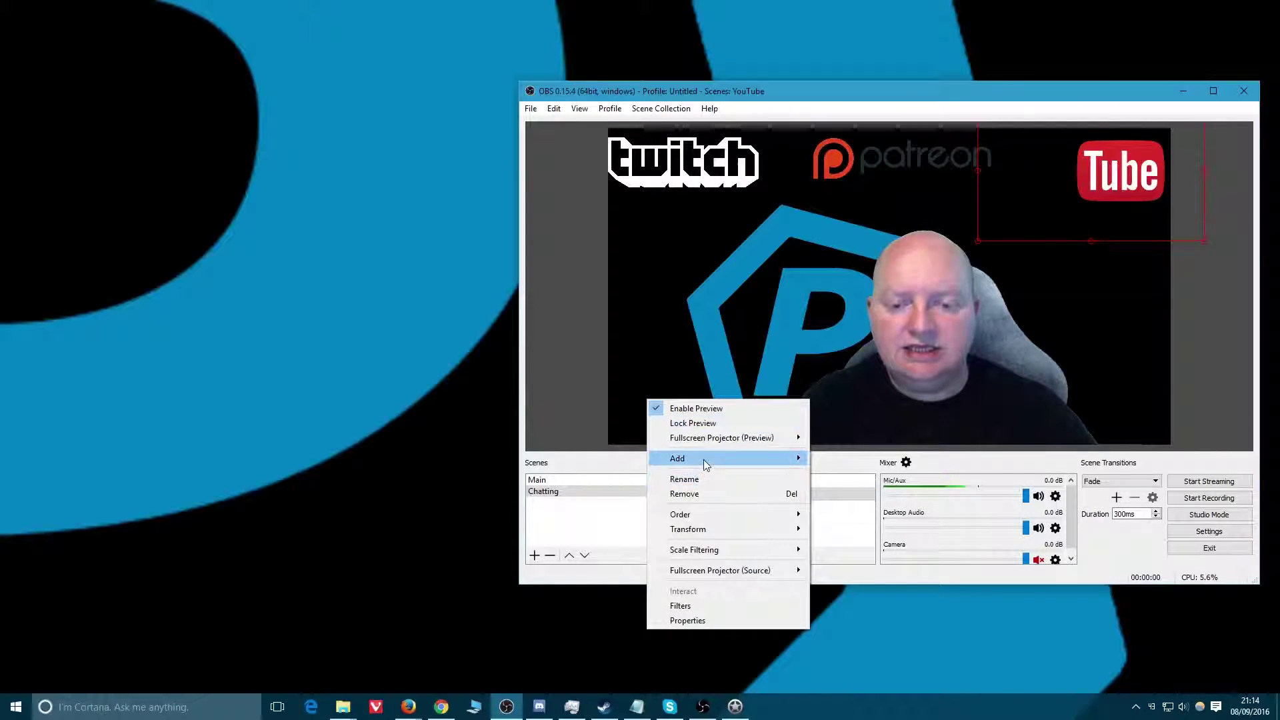
{"action": "mouse_move", "coordinate": [750, 458]}
{"action": "left_click", "coordinate": [843, 460]}
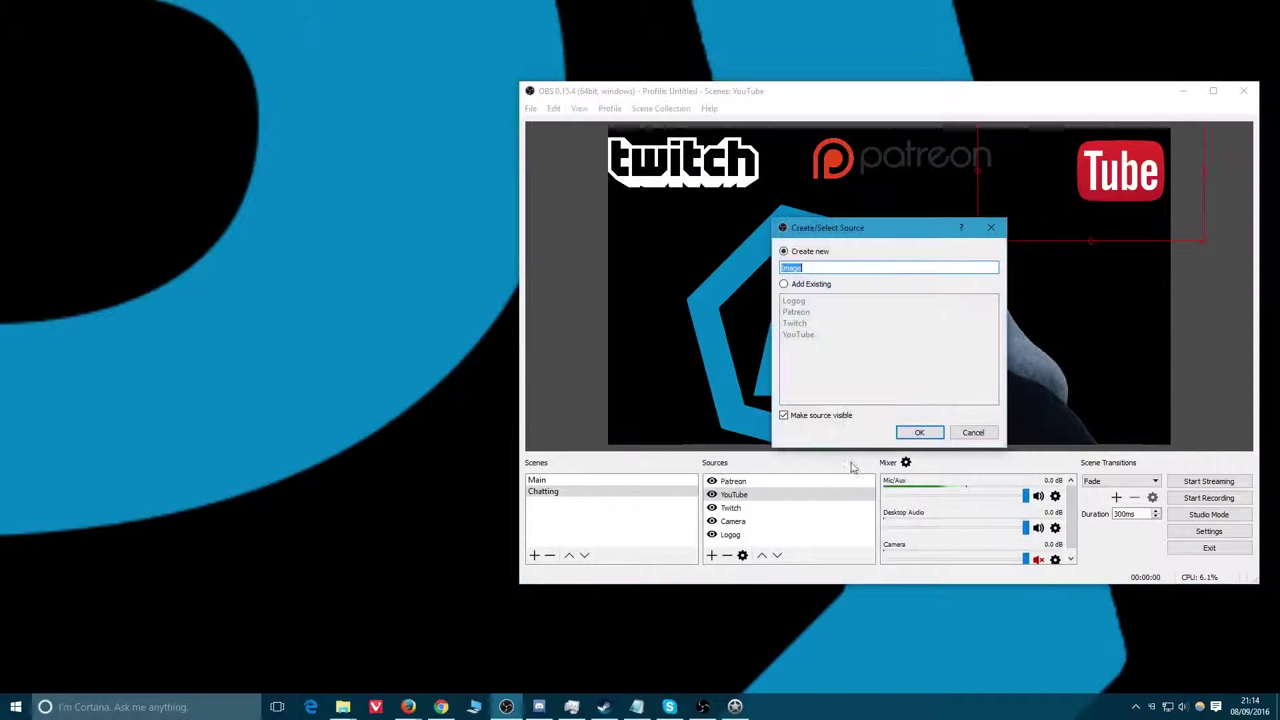
{"action": "left_click", "coordinate": [972, 433]}
{"action": "right_click", "coordinate": [798, 482]}
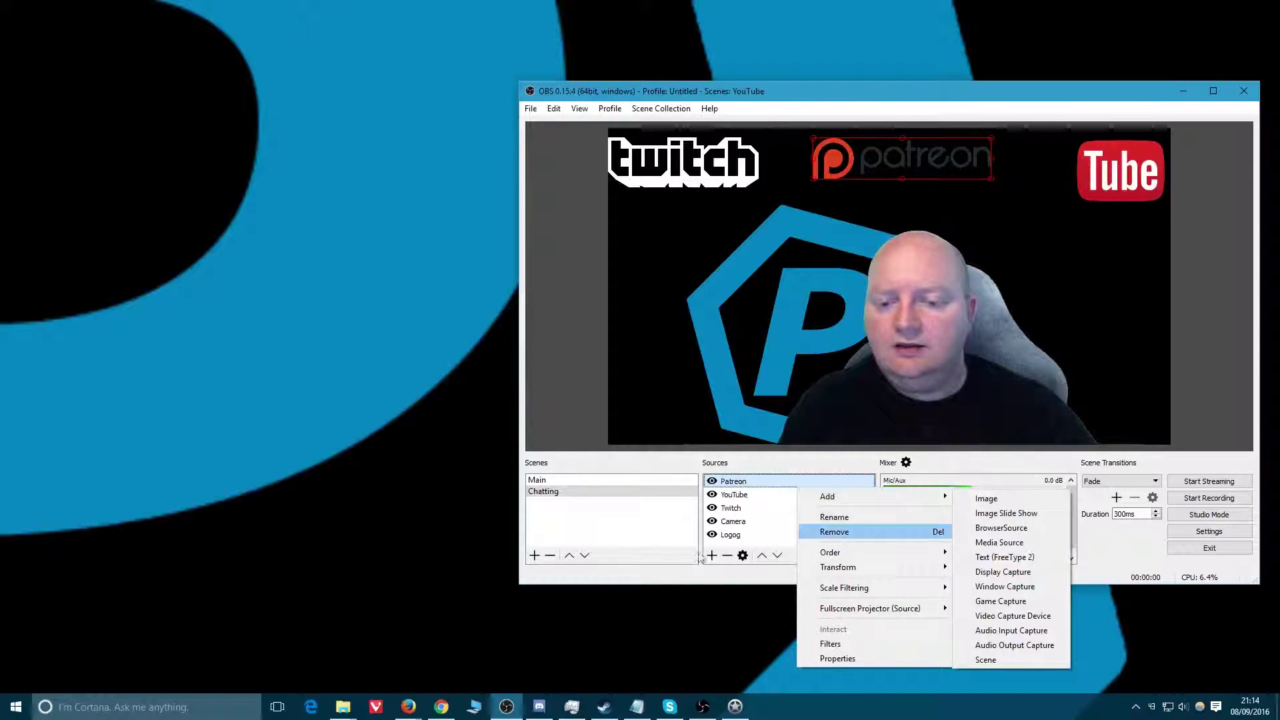
{"action": "left_click", "coordinate": [634, 528]}
Step: Nudge the YouTube logo slightly down and left in the Chatting scene, and switch to the Main scene
{"action": "mouse_move", "coordinate": [1114, 182]}
{"action": "left_mouse_down"}
{"action": "mouse_move", "coordinate": [873, 321]}
{"action": "mouse_move", "coordinate": [848, 398]}
{"action": "mouse_move", "coordinate": [979, 423]}
{"action": "mouse_move", "coordinate": [959, 263]}
{"action": "mouse_move", "coordinate": [999, 278]}
{"action": "mouse_move", "coordinate": [1102, 200]}
{"action": "left_mouse_up"}
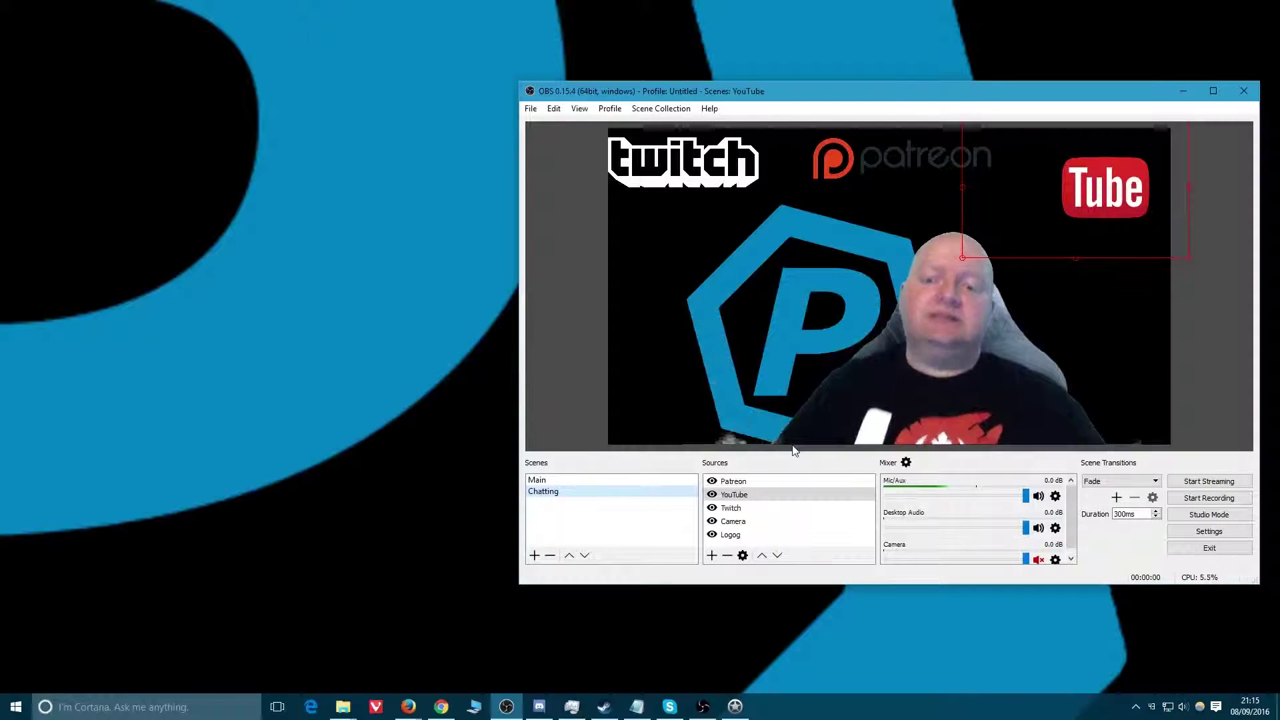
{"action": "left_click", "coordinate": [588, 481]}
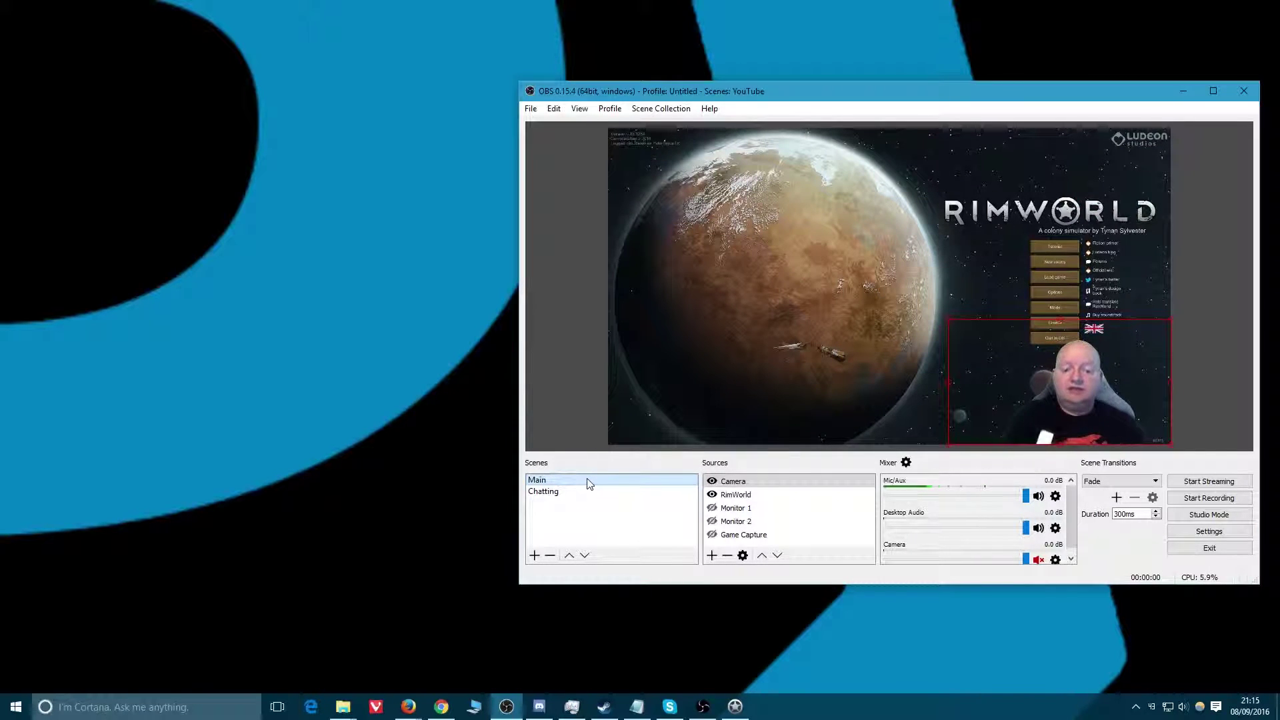
Step: Switch to the default scene collection and view its Start, End and Main scenes
{"action": "left_click", "coordinate": [662, 109]}
{"action": "left_click", "coordinate": [657, 188]}
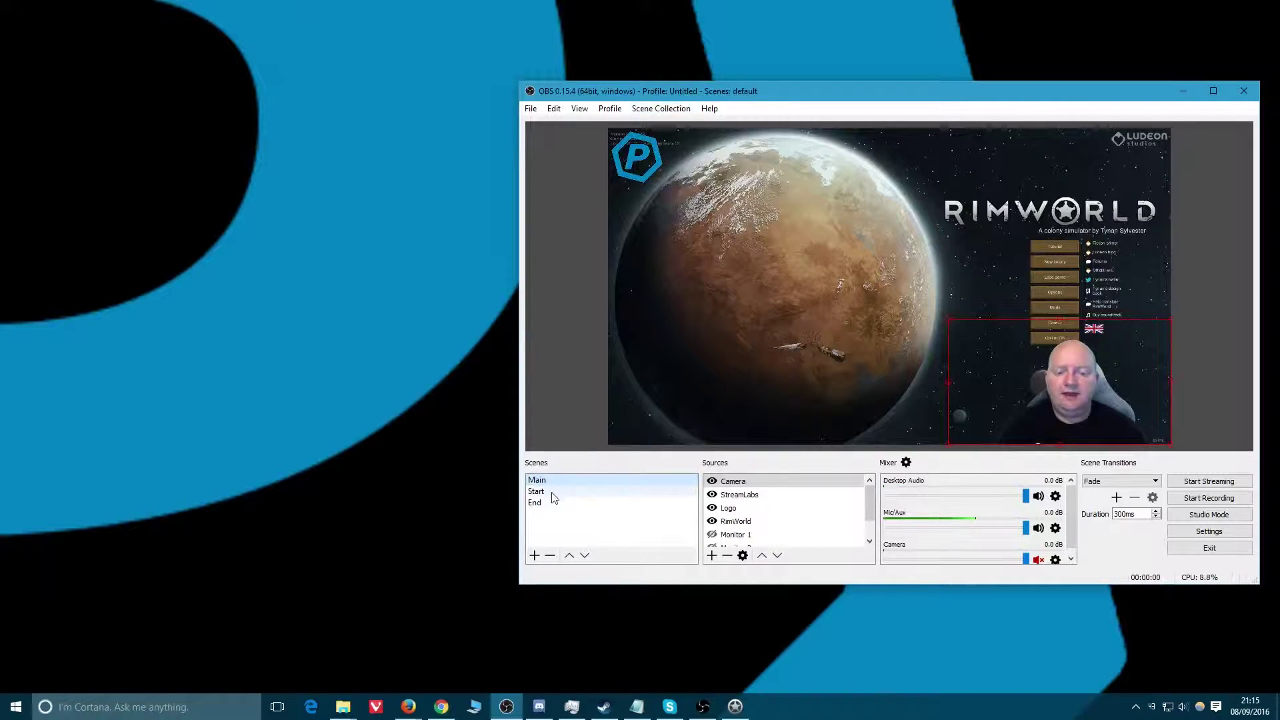
{"action": "left_click", "coordinate": [552, 496]}
{"action": "left_click", "coordinate": [553, 502]}
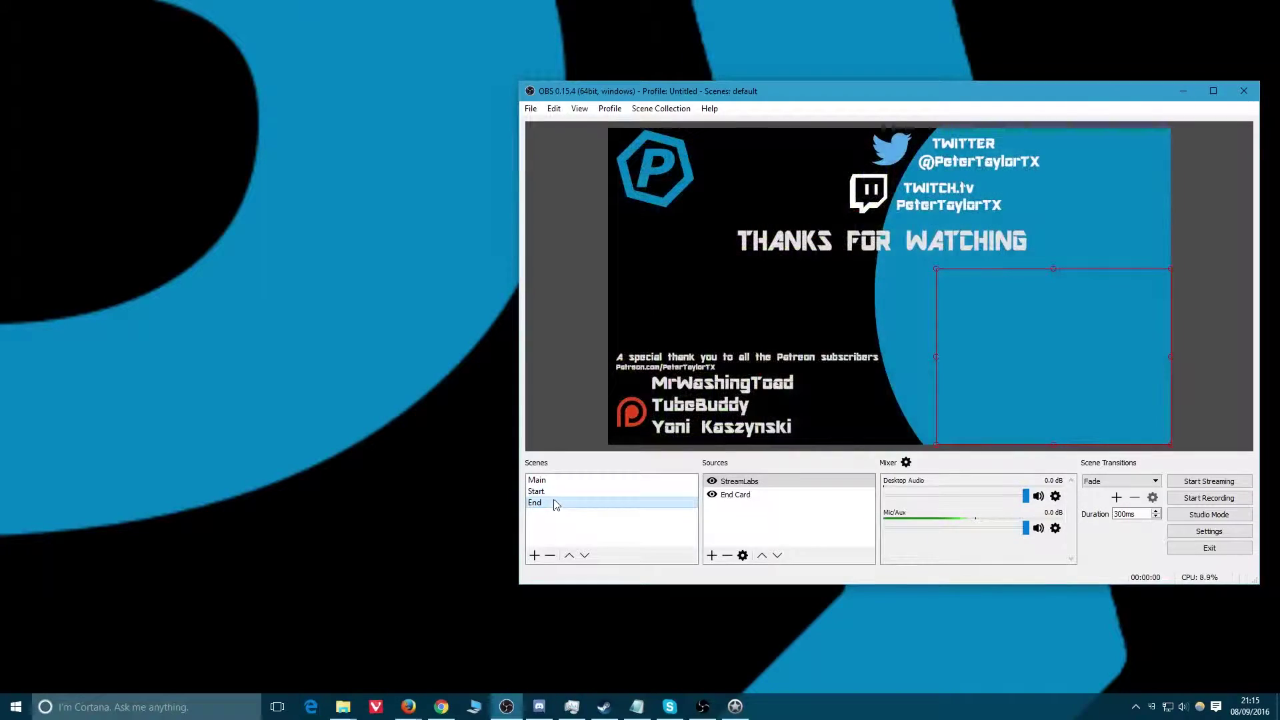
{"action": "left_click", "coordinate": [558, 492]}
{"action": "left_click", "coordinate": [612, 480]}
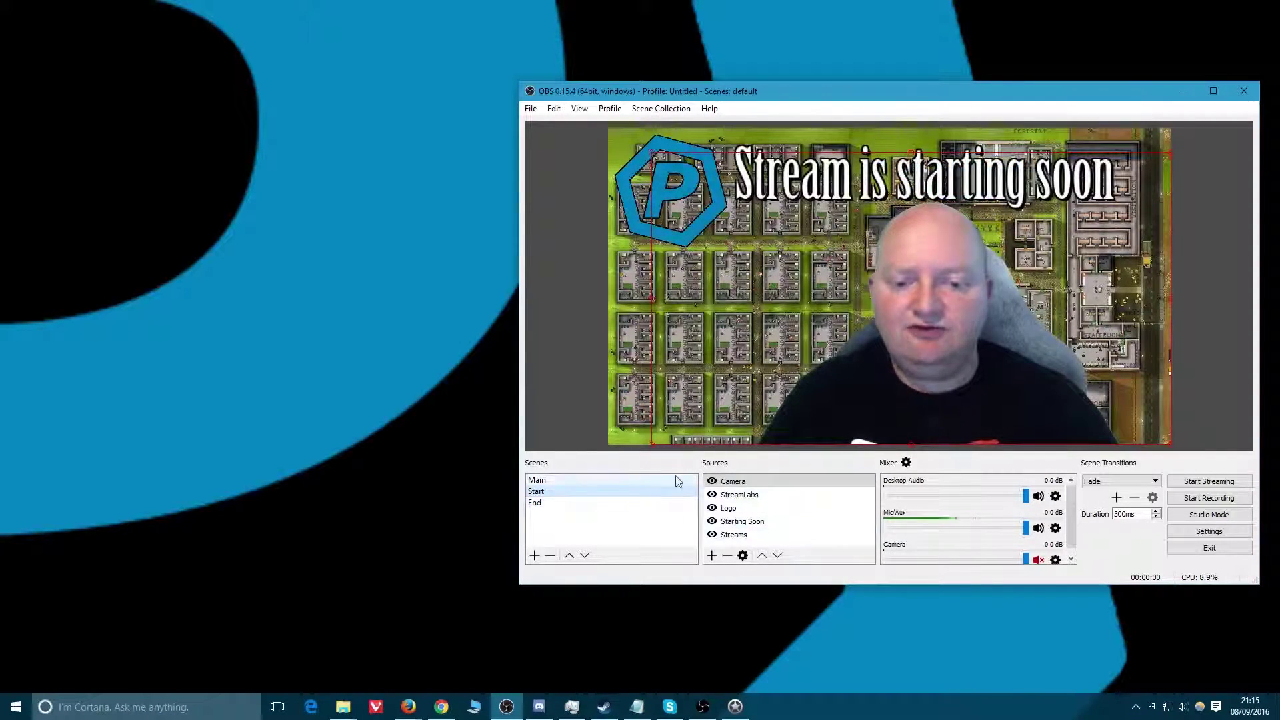
Step: Switch back to the YouTube scene collection and compare its Chatting and Main scenes
{"action": "left_click", "coordinate": [661, 108]}
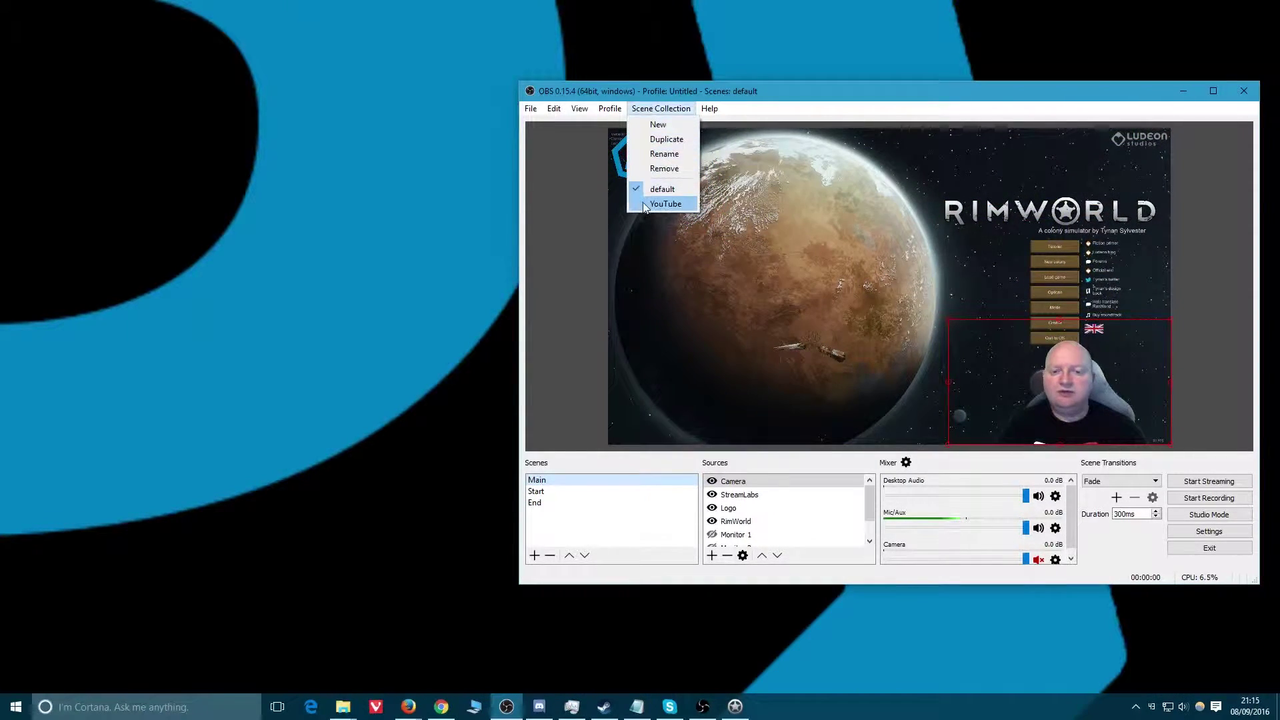
{"action": "left_click", "coordinate": [663, 203]}
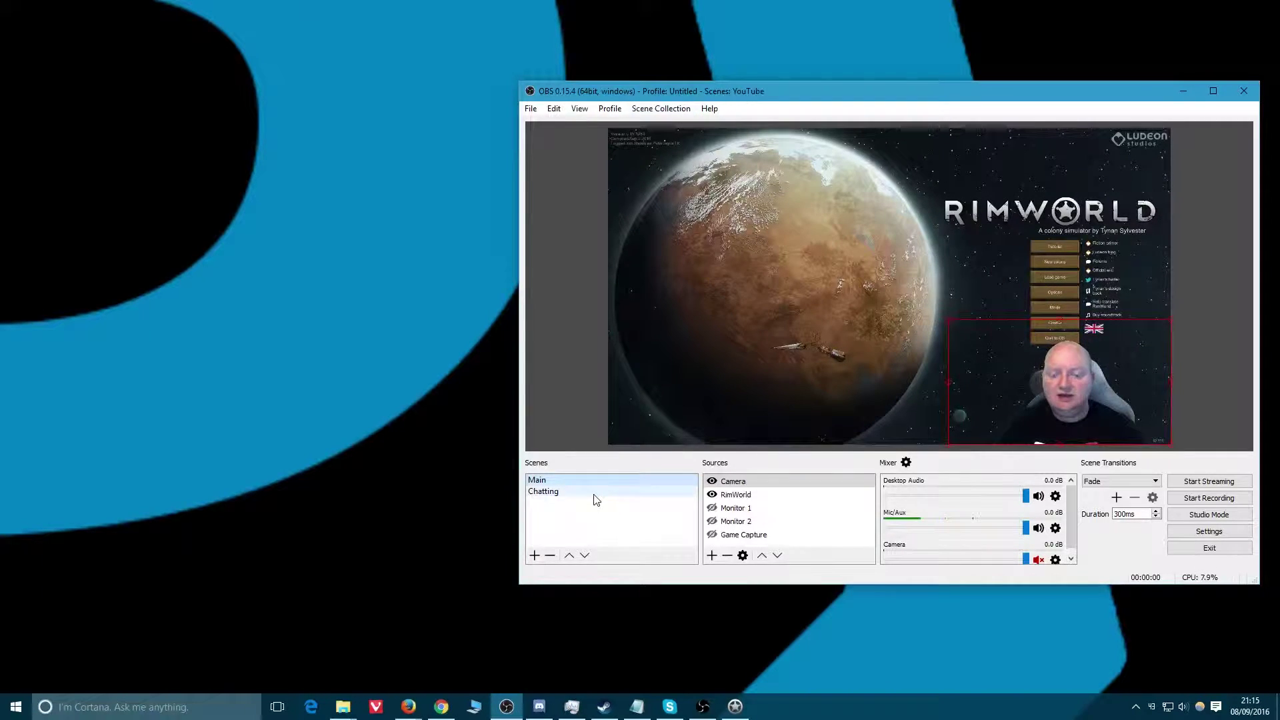
{"action": "left_click", "coordinate": [595, 492]}
{"action": "left_click", "coordinate": [598, 479]}
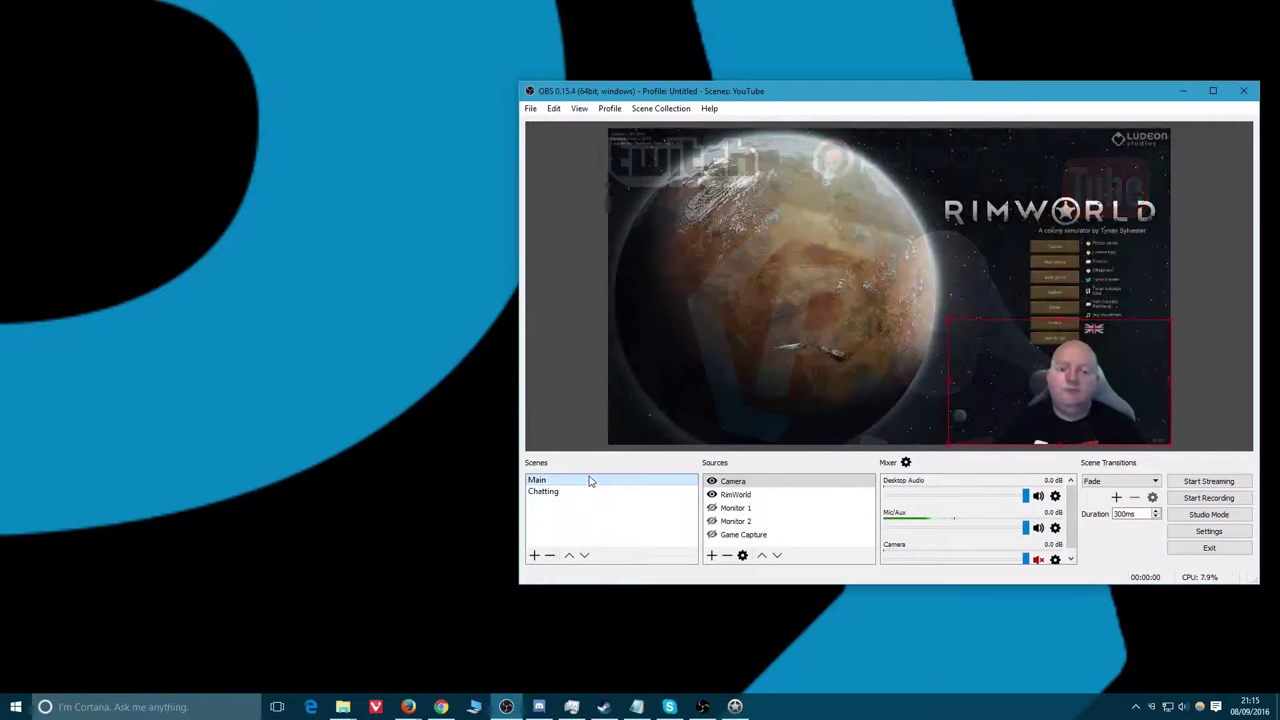
{"action": "left_click", "coordinate": [663, 109]}
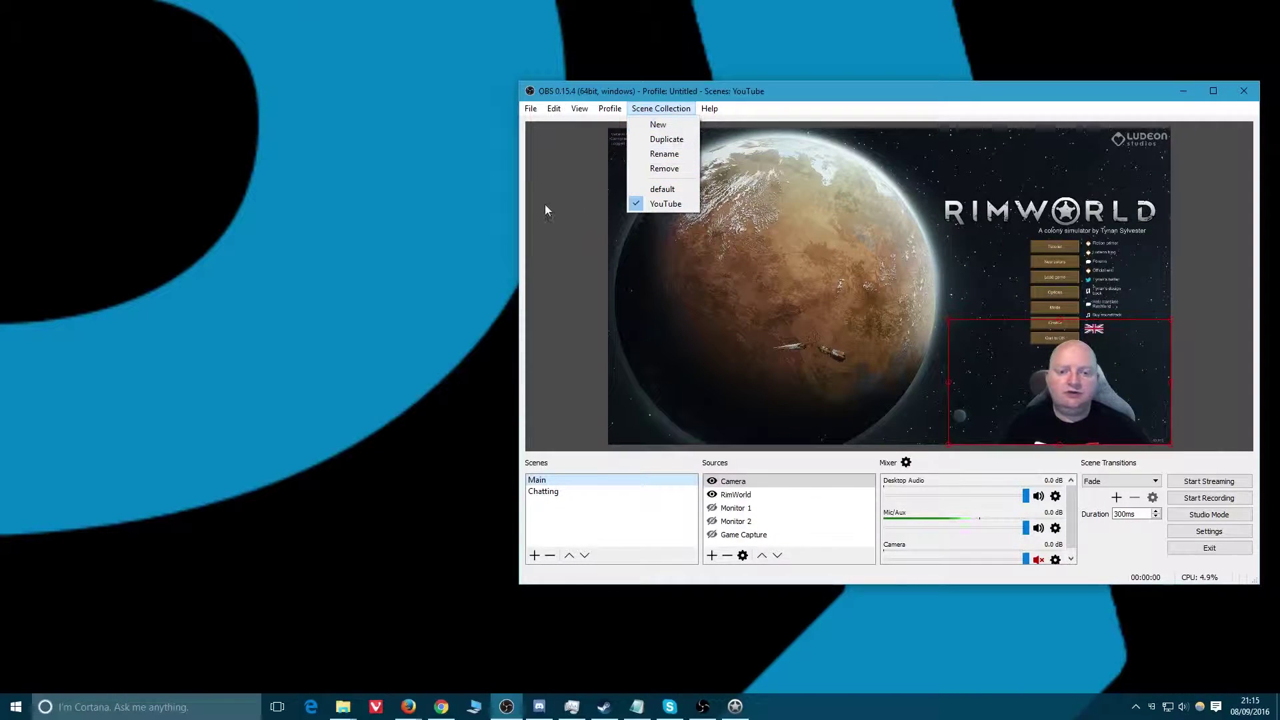
{"action": "left_click", "coordinate": [547, 492]}
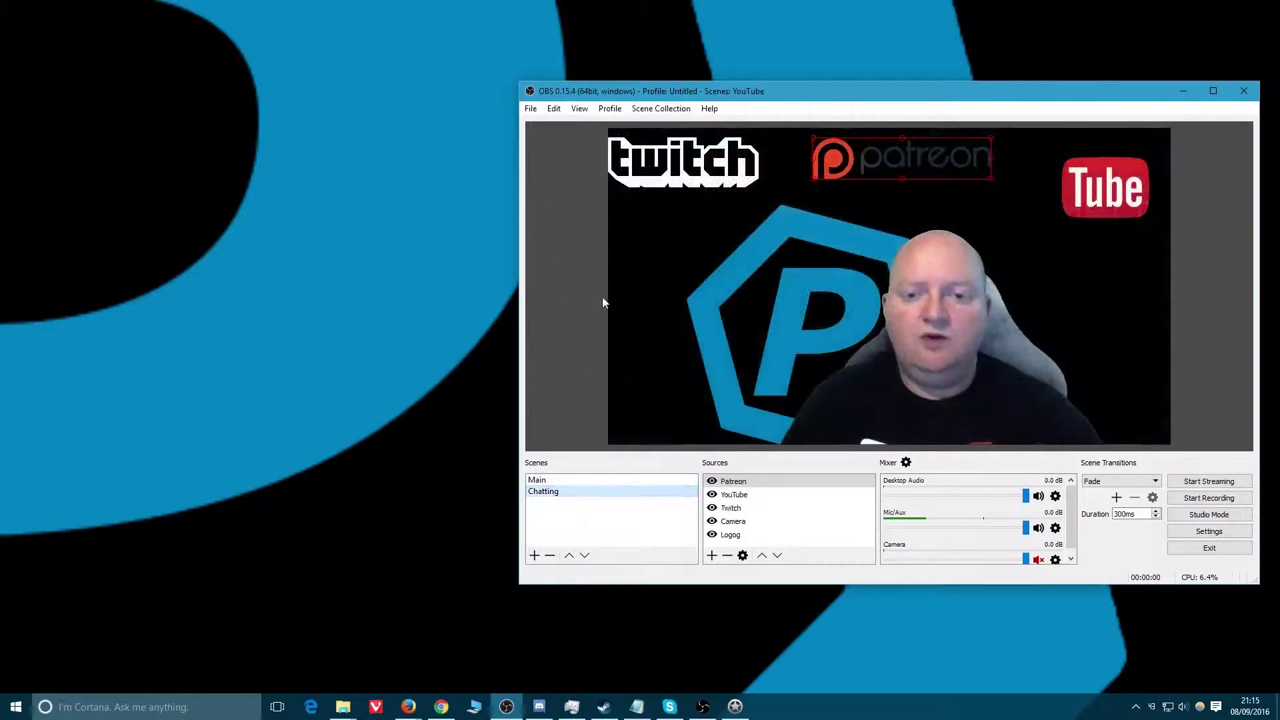
Step: Switch to the default scene collection and show its Start scene
{"action": "left_click", "coordinate": [663, 108]}
{"action": "left_click", "coordinate": [652, 186]}
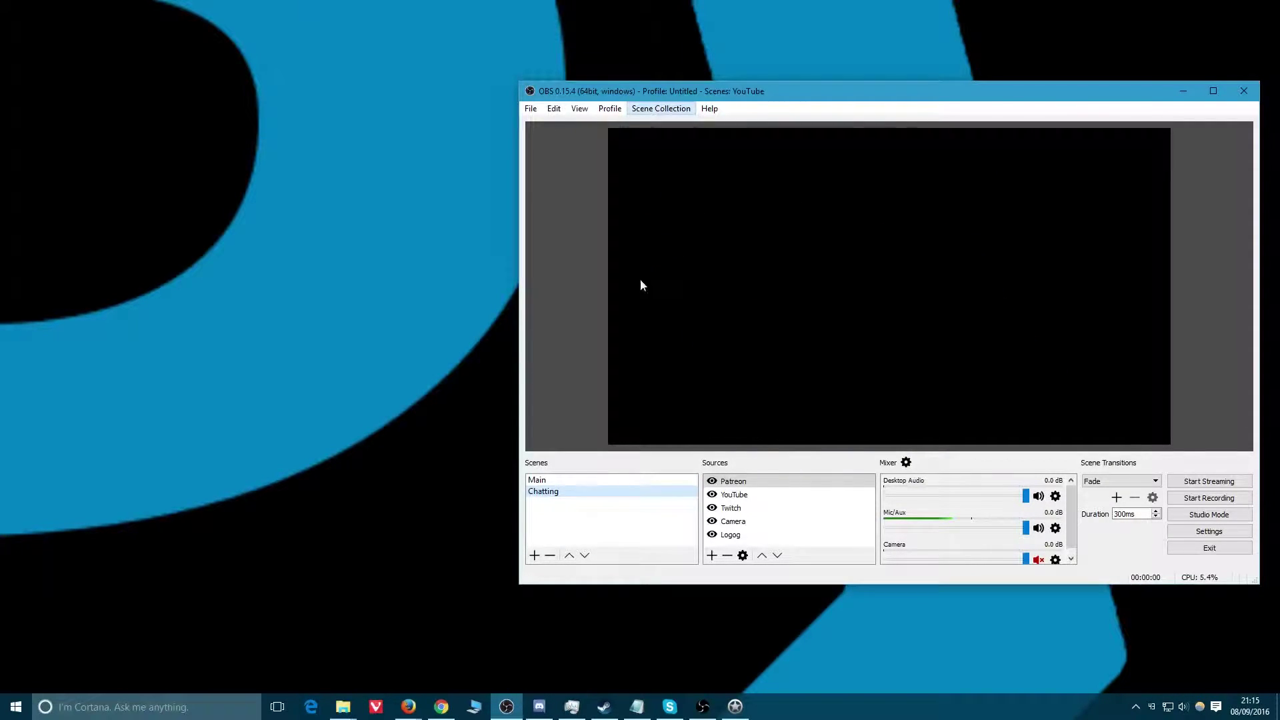
{"action": "left_click", "coordinate": [557, 493]}
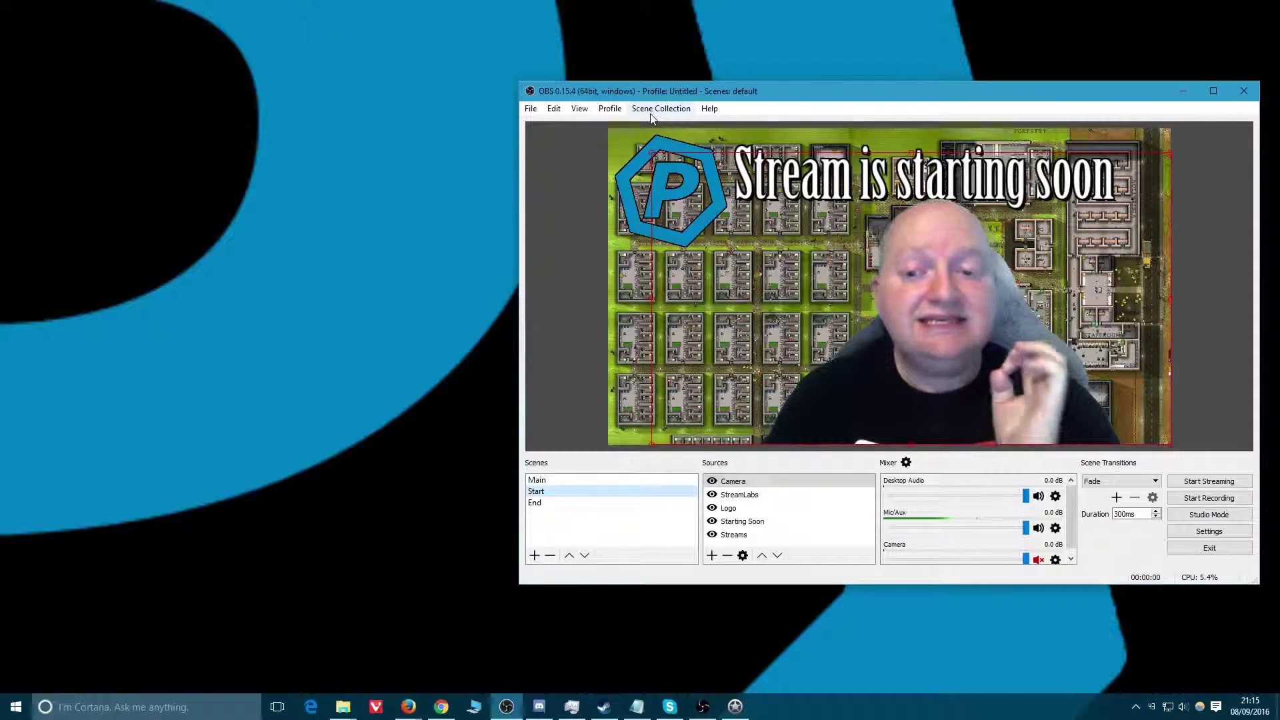
Step: Review the Stream, Output and Audio settings of the Untitled profile and close them without changes
{"action": "left_click", "coordinate": [614, 112]}
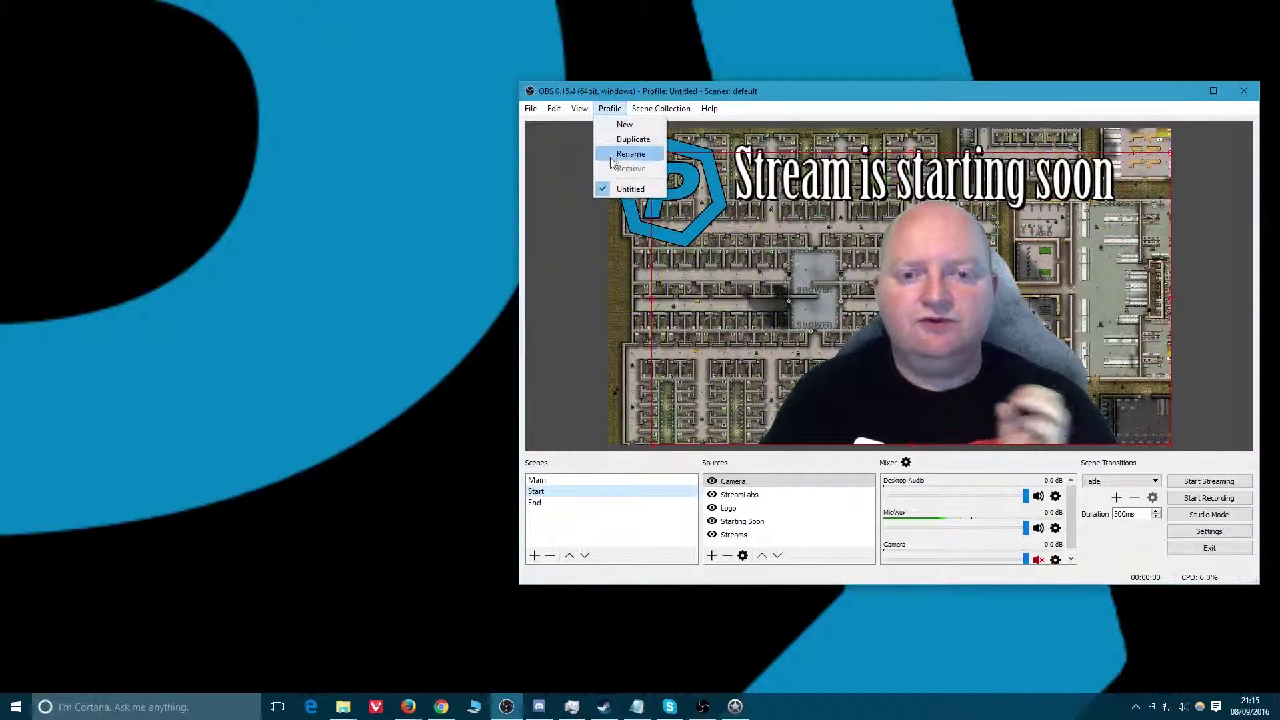
{"action": "left_click", "coordinate": [1213, 534]}
{"action": "left_click", "coordinate": [1209, 532]}
{"action": "left_click", "coordinate": [577, 182]}
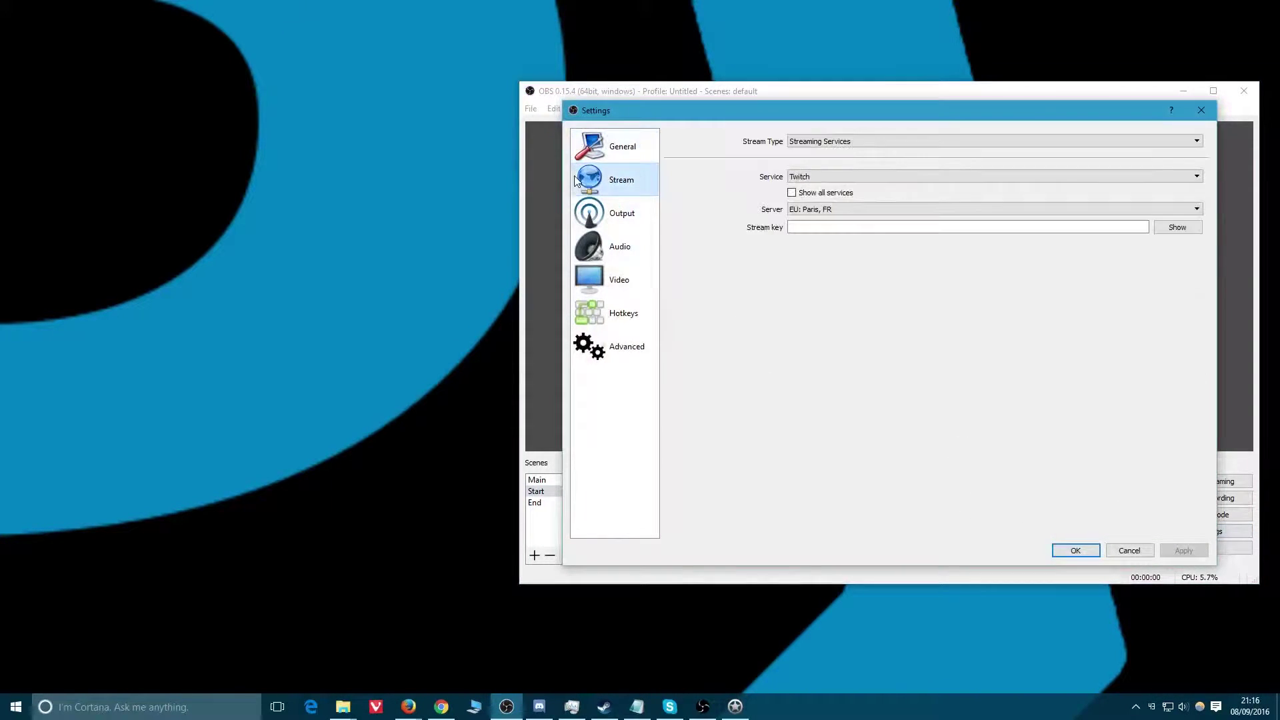
{"action": "left_click", "coordinate": [616, 213]}
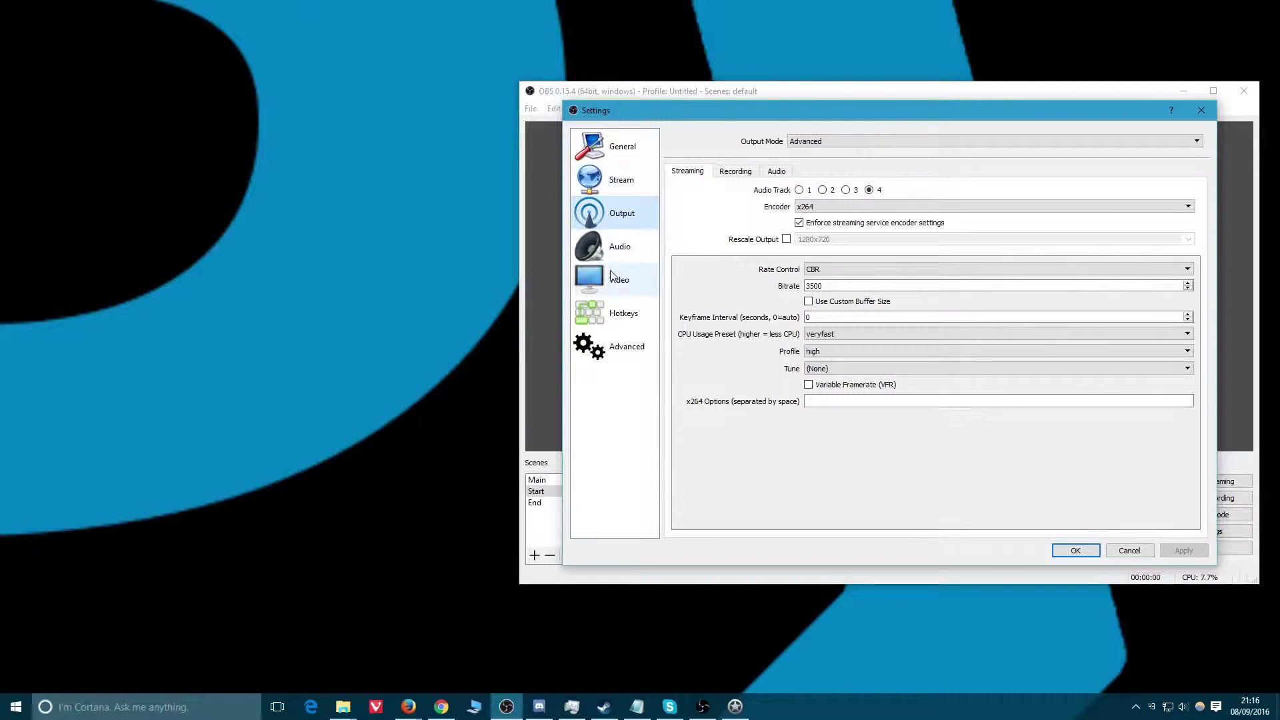
{"action": "left_click", "coordinate": [617, 246]}
{"action": "left_click", "coordinate": [616, 214]}
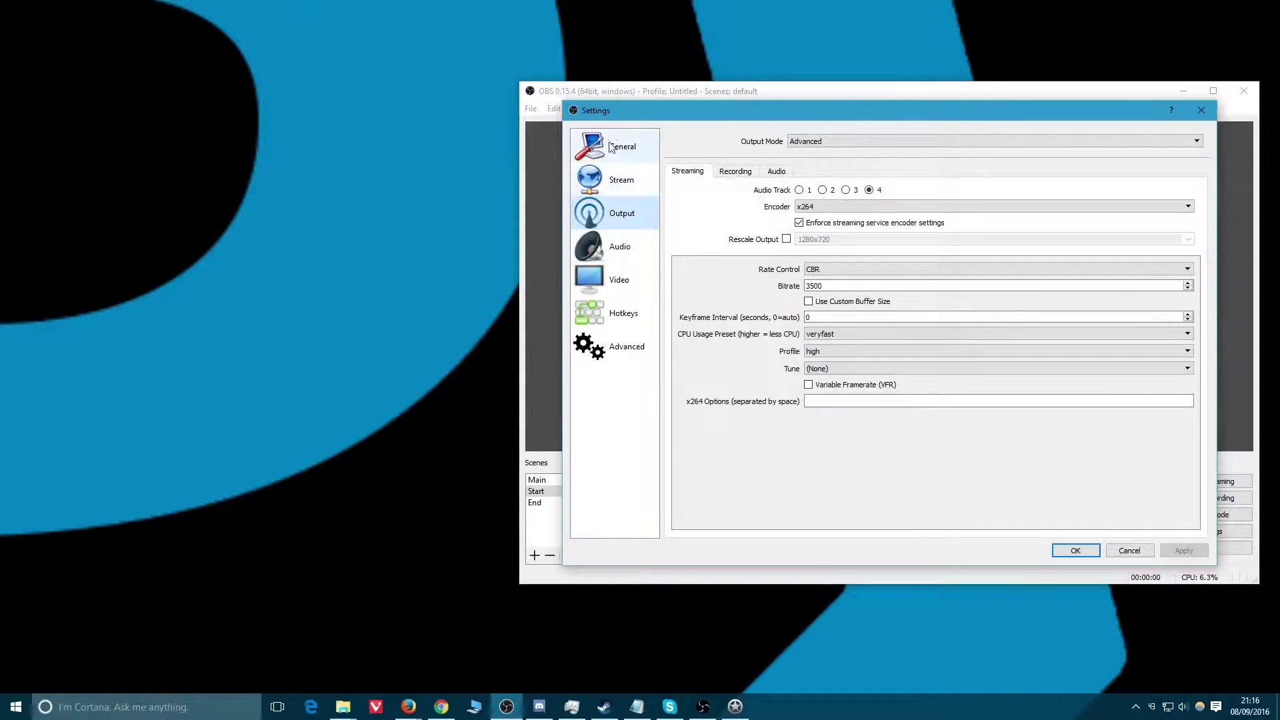
{"action": "left_click", "coordinate": [616, 180]}
{"action": "left_click", "coordinate": [1117, 550]}
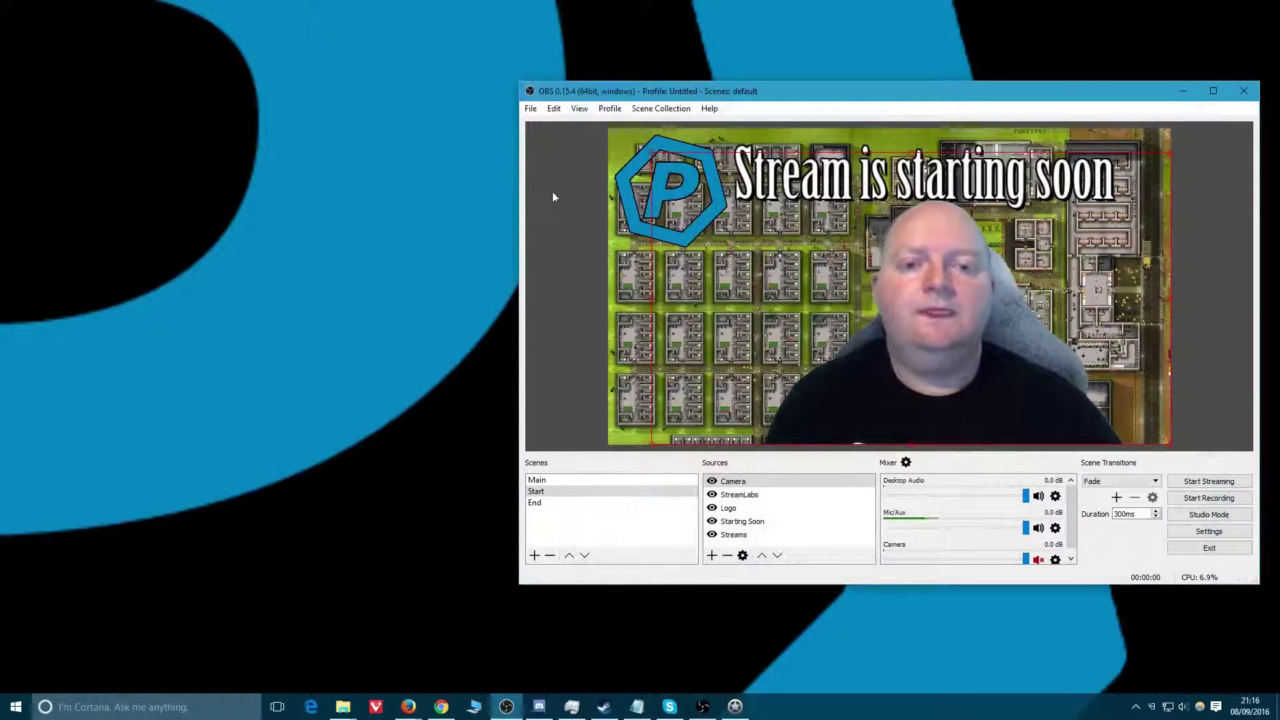
Step: Duplicate the current profile under the name Twitch
{"action": "left_click", "coordinate": [611, 110]}
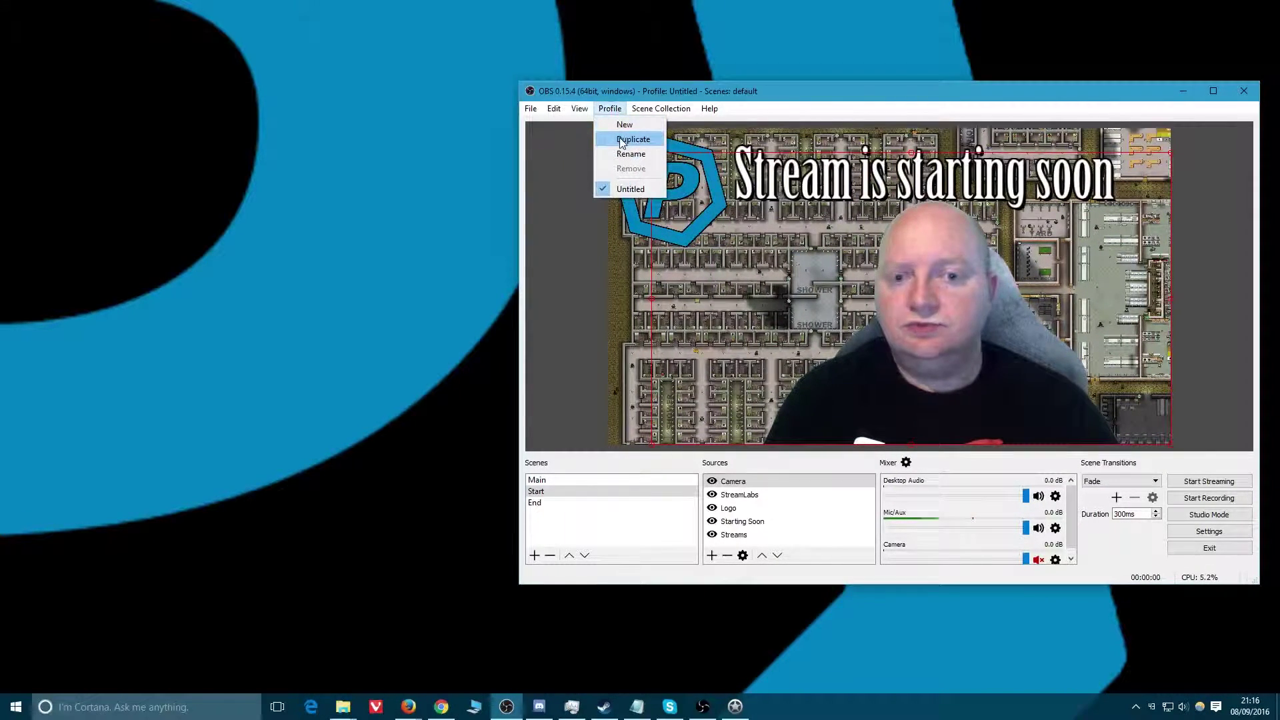
{"action": "left_click", "coordinate": [620, 140]}
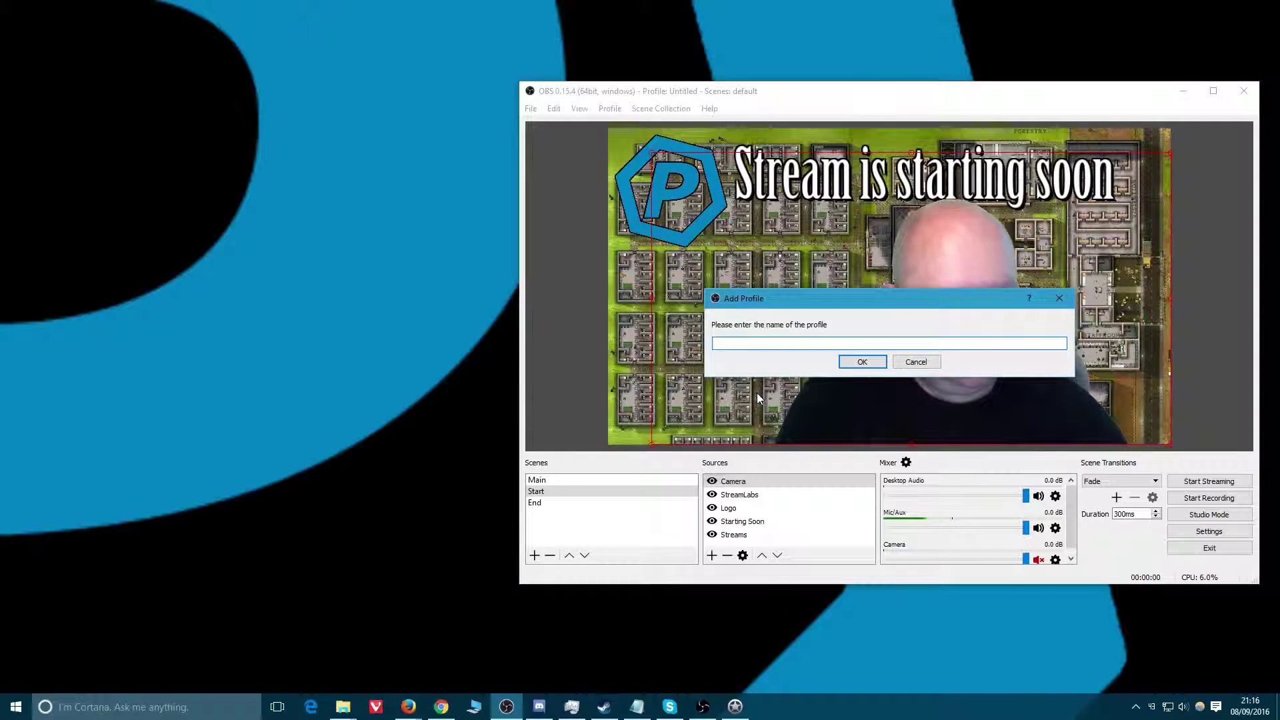
{"action": "type", "text": "Twitych"}
{"action": "key", "text": "BackSpace"}
{"action": "key", "text": "BackSpace"}
{"action": "key", "text": "BackSpace"}
{"action": "type", "text": "ch"}
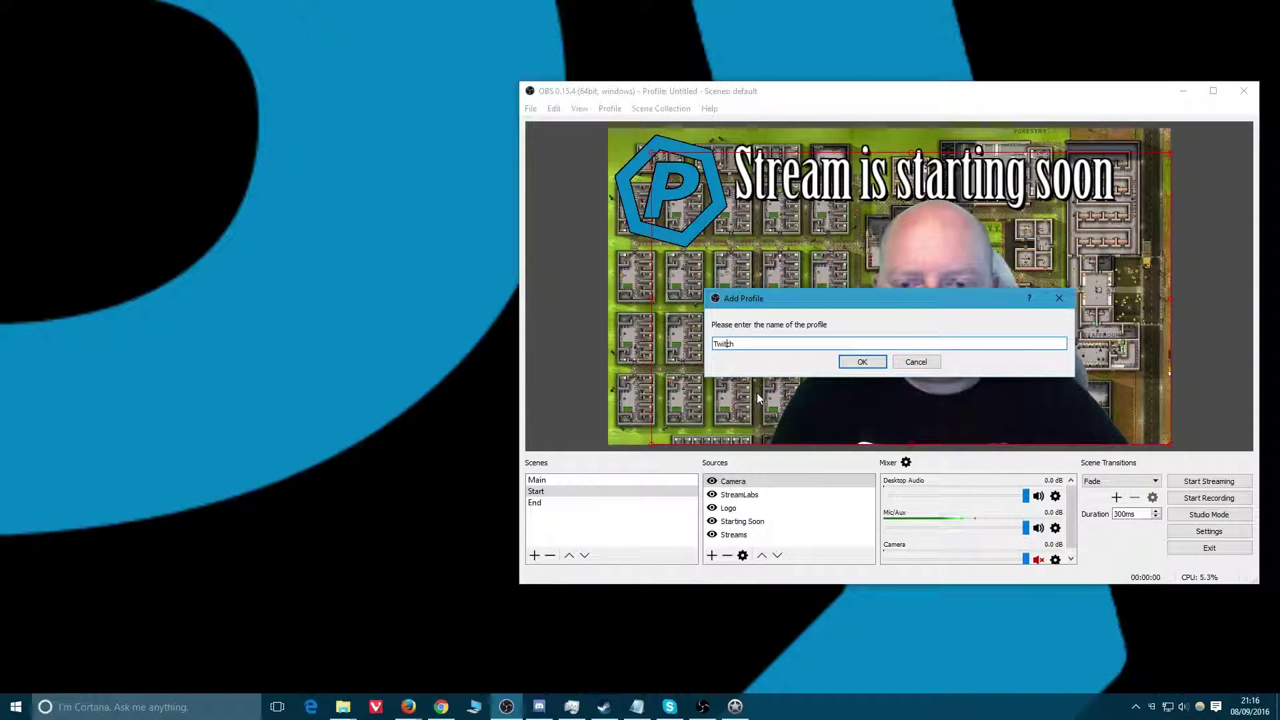
{"action": "key", "text": "Return"}
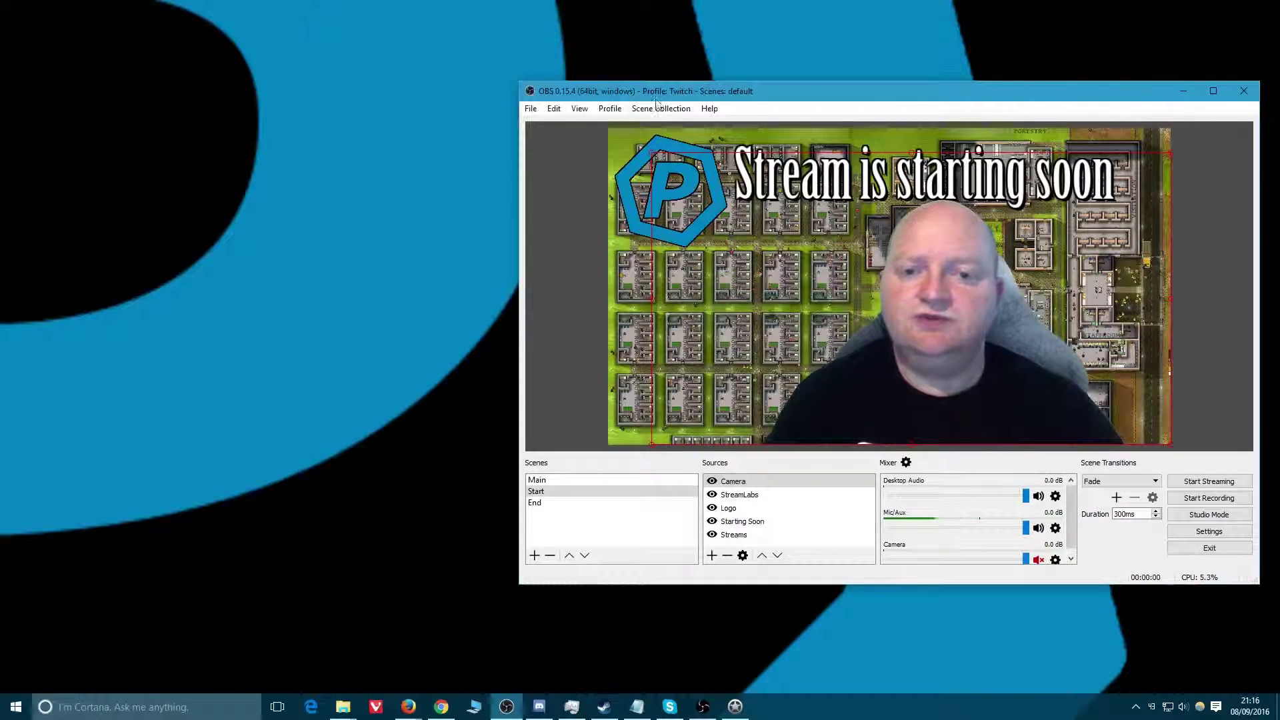
Step: In the Twitch profile's stream settings, set the server to EU: London, UK and enter the stream key
{"action": "left_click", "coordinate": [1208, 531]}
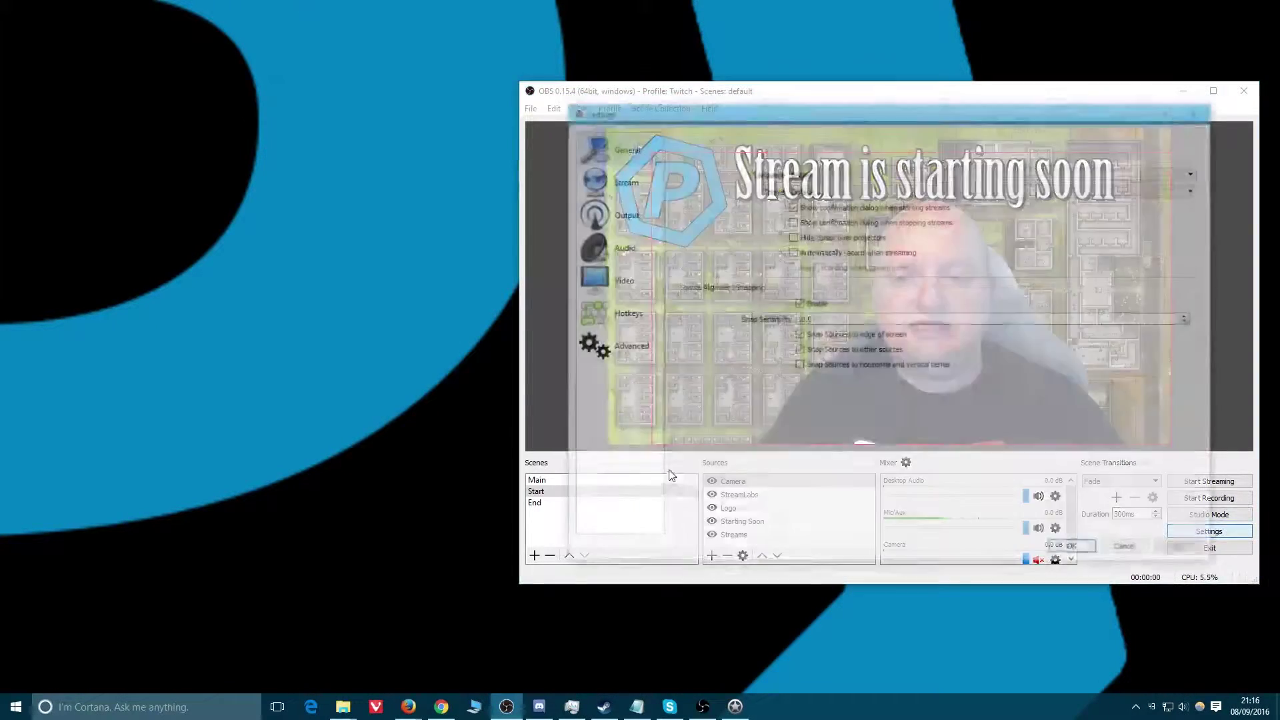
{"action": "left_click", "coordinate": [620, 180]}
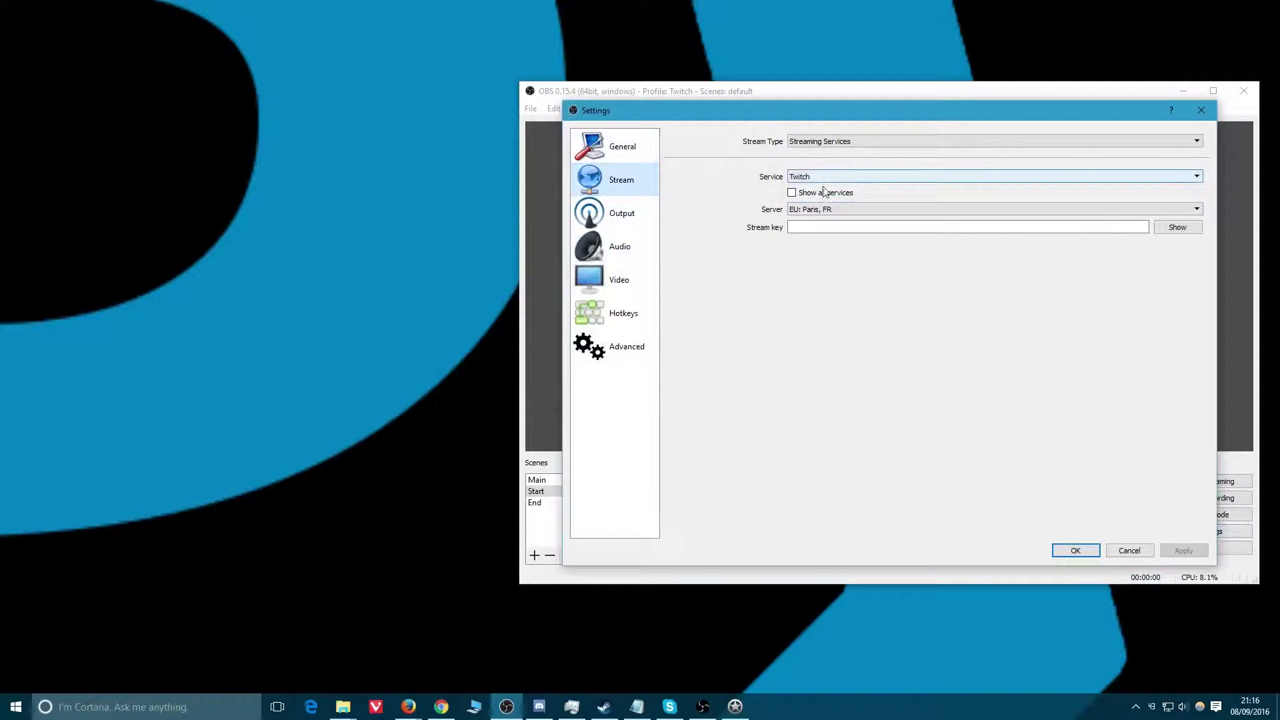
{"action": "left_click", "coordinate": [826, 210]}
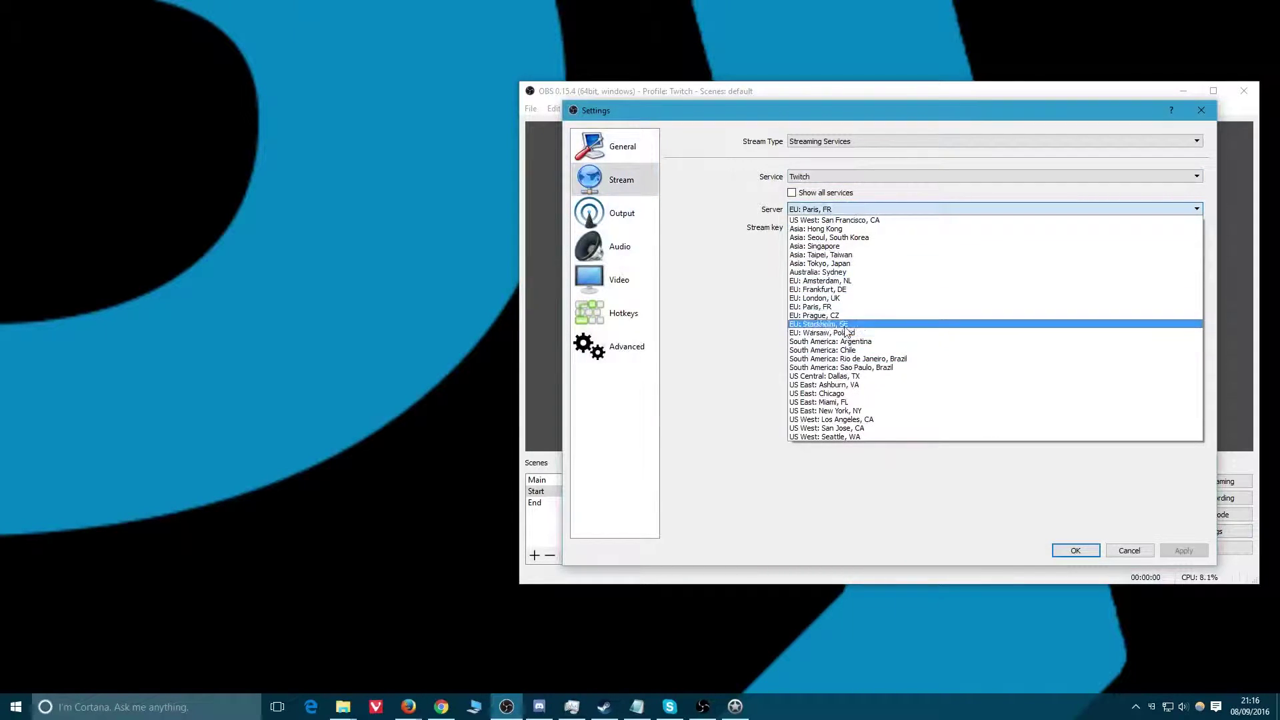
{"action": "left_click", "coordinate": [846, 304]}
{"action": "left_click", "coordinate": [842, 228]}
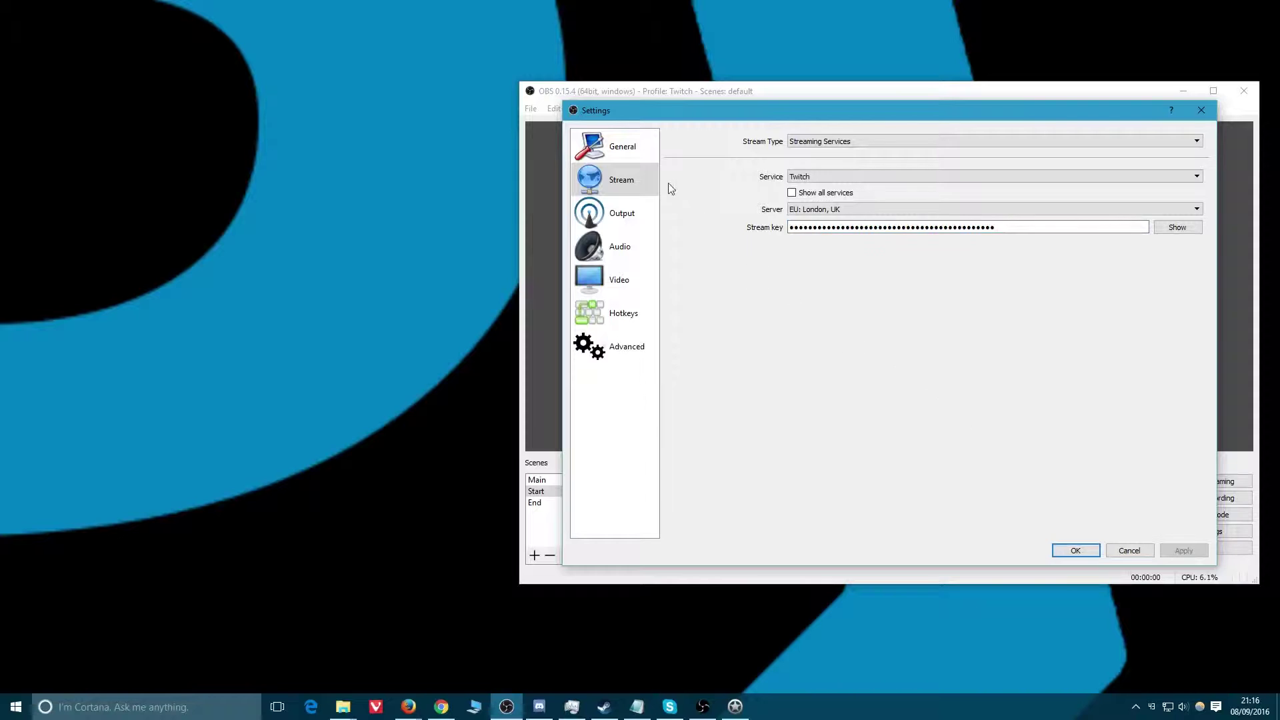
Step: Set the Twitch profile's streaming output bitrate to 3000
{"action": "left_click", "coordinate": [612, 214]}
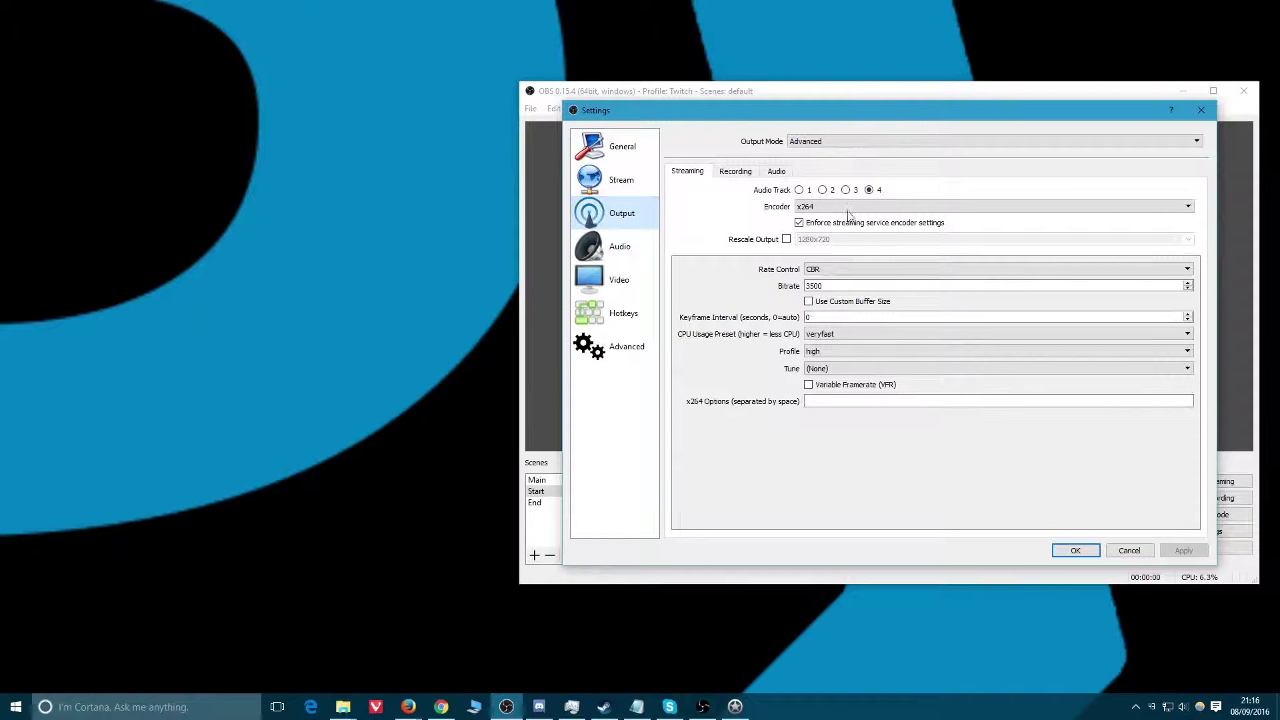
{"action": "left_click_drag", "start_coordinate": [820, 286], "coordinate": [810, 286]}
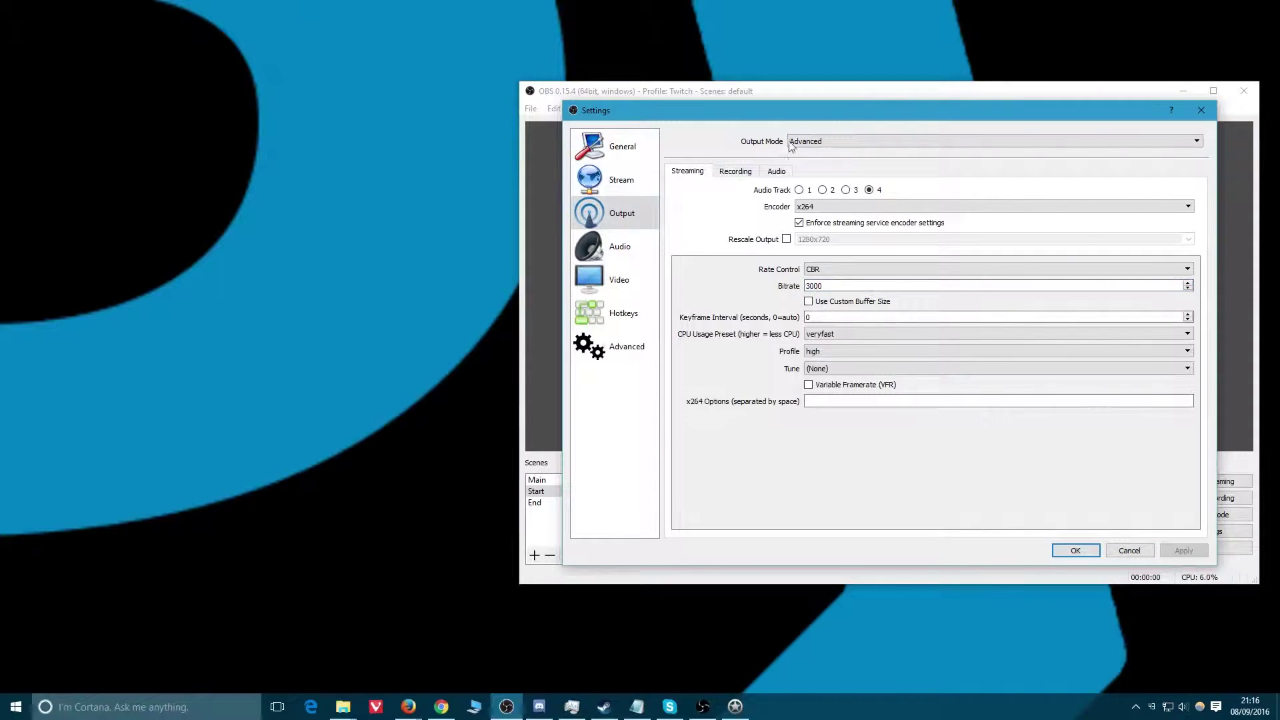
{"action": "left_click_drag", "start_coordinate": [830, 111], "coordinate": [470, 115]}
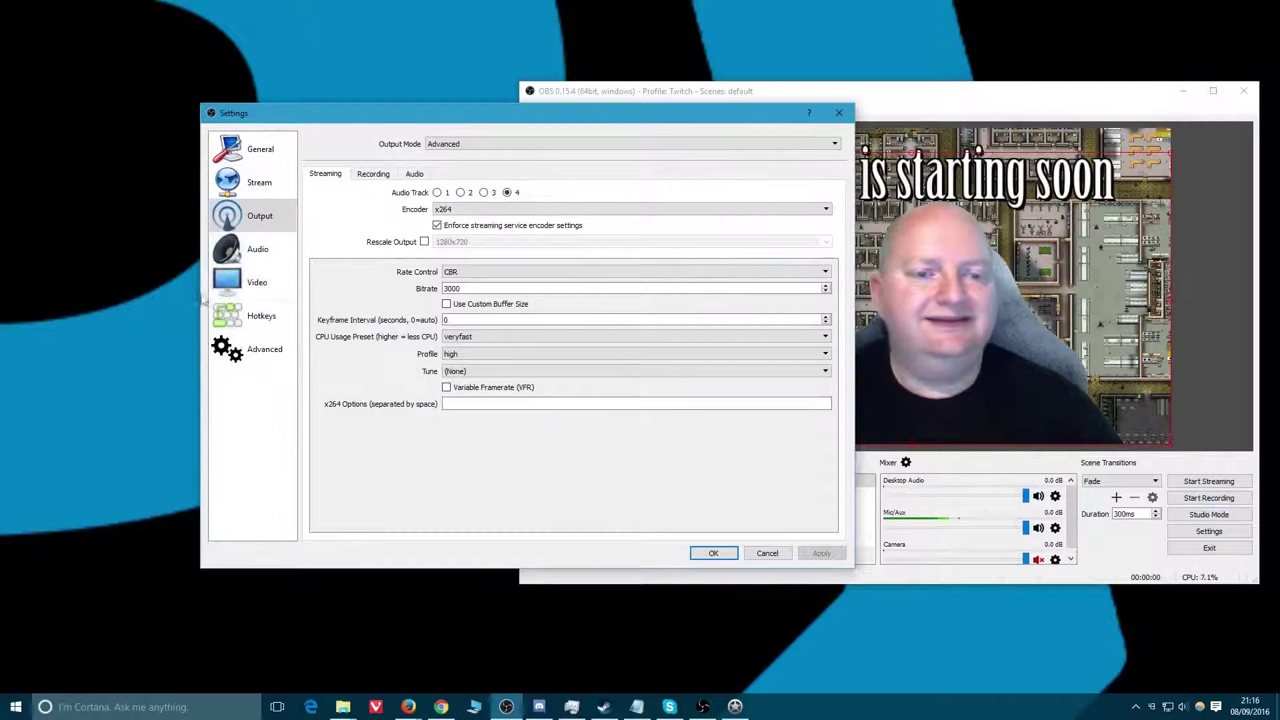
Step: Review the Twitch profile's Stream, Recording, Audio and Streaming output settings and save them
{"action": "left_click", "coordinate": [244, 251]}
{"action": "left_click", "coordinate": [246, 191]}
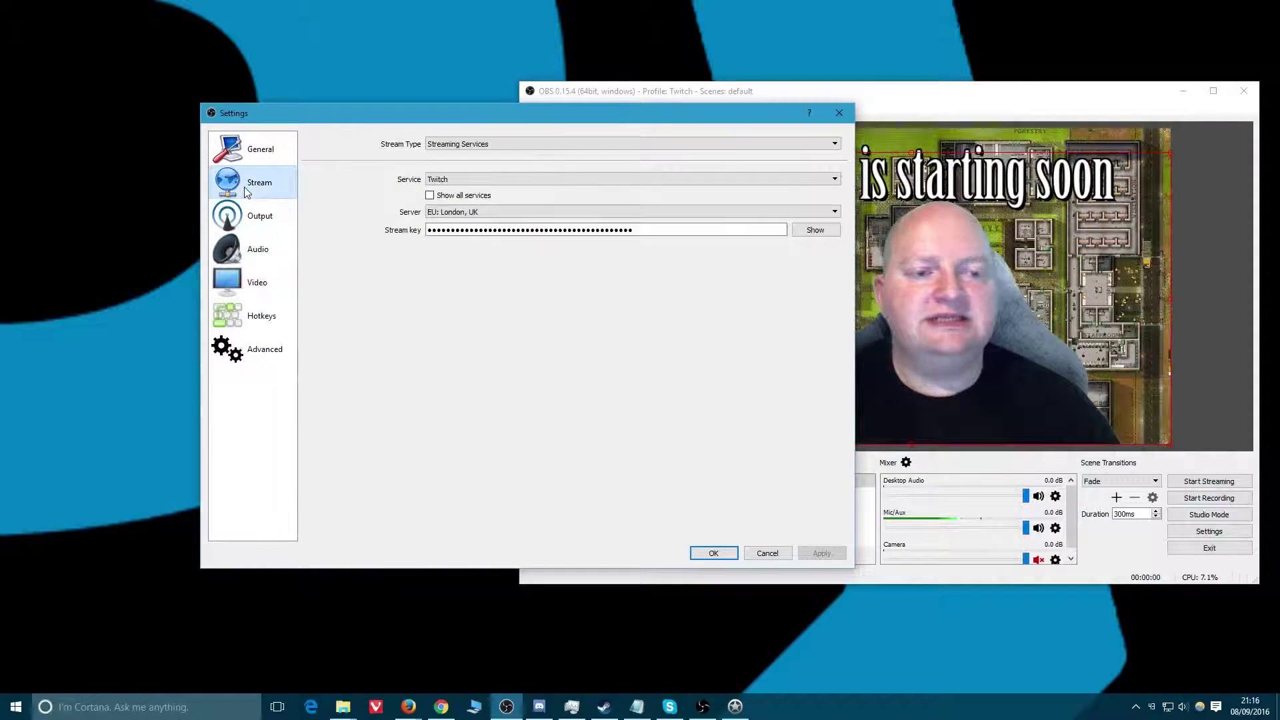
{"action": "left_click", "coordinate": [253, 213]}
{"action": "left_click", "coordinate": [372, 174]}
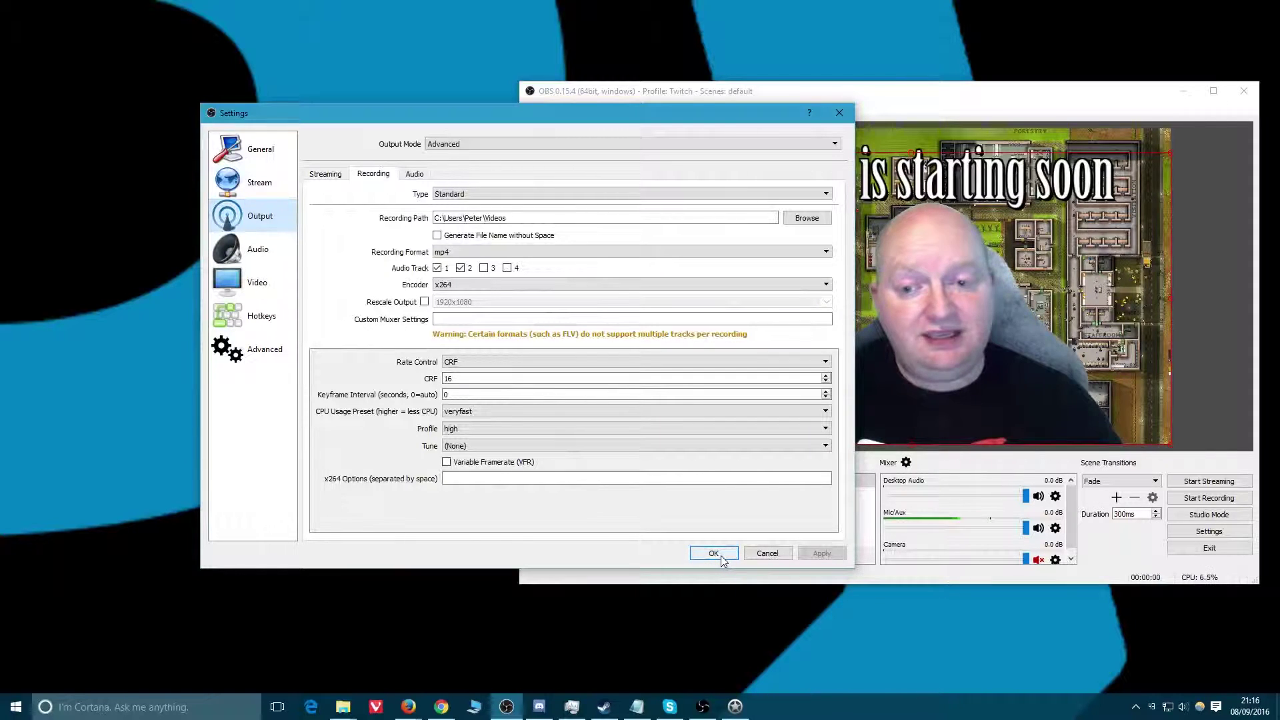
{"action": "left_click", "coordinate": [245, 250]}
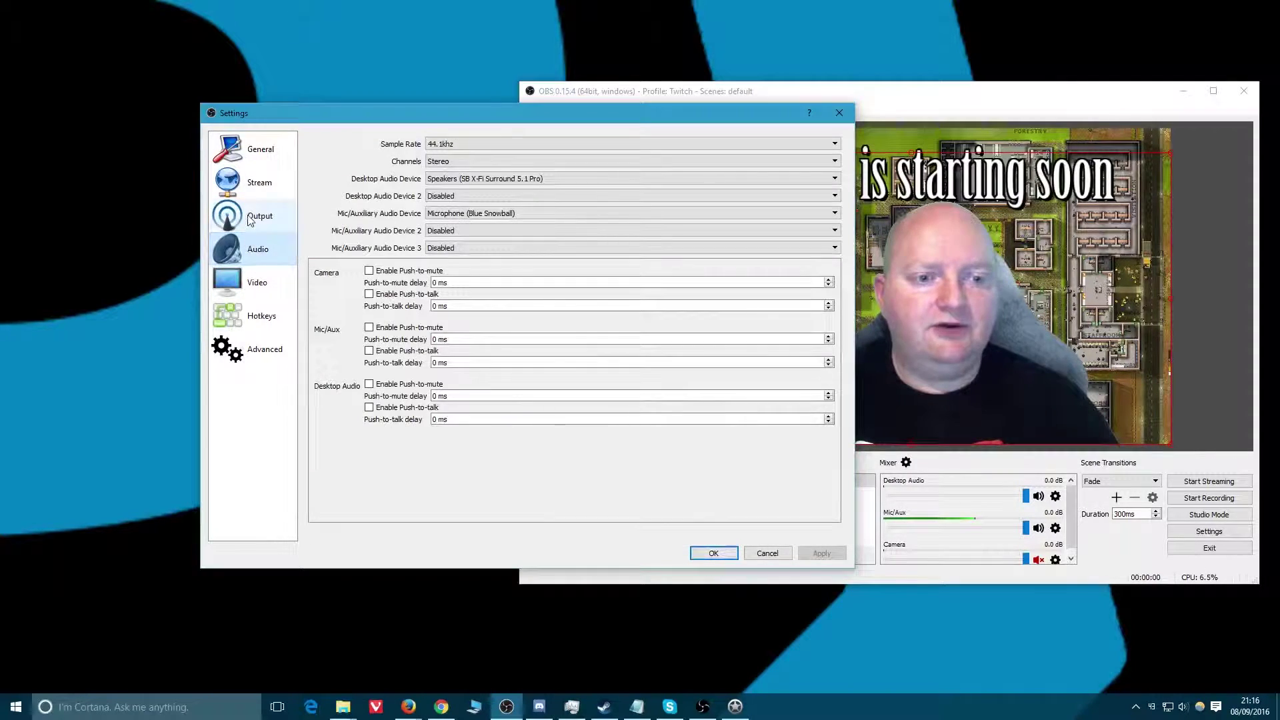
{"action": "left_click", "coordinate": [253, 215]}
{"action": "left_click", "coordinate": [325, 174]}
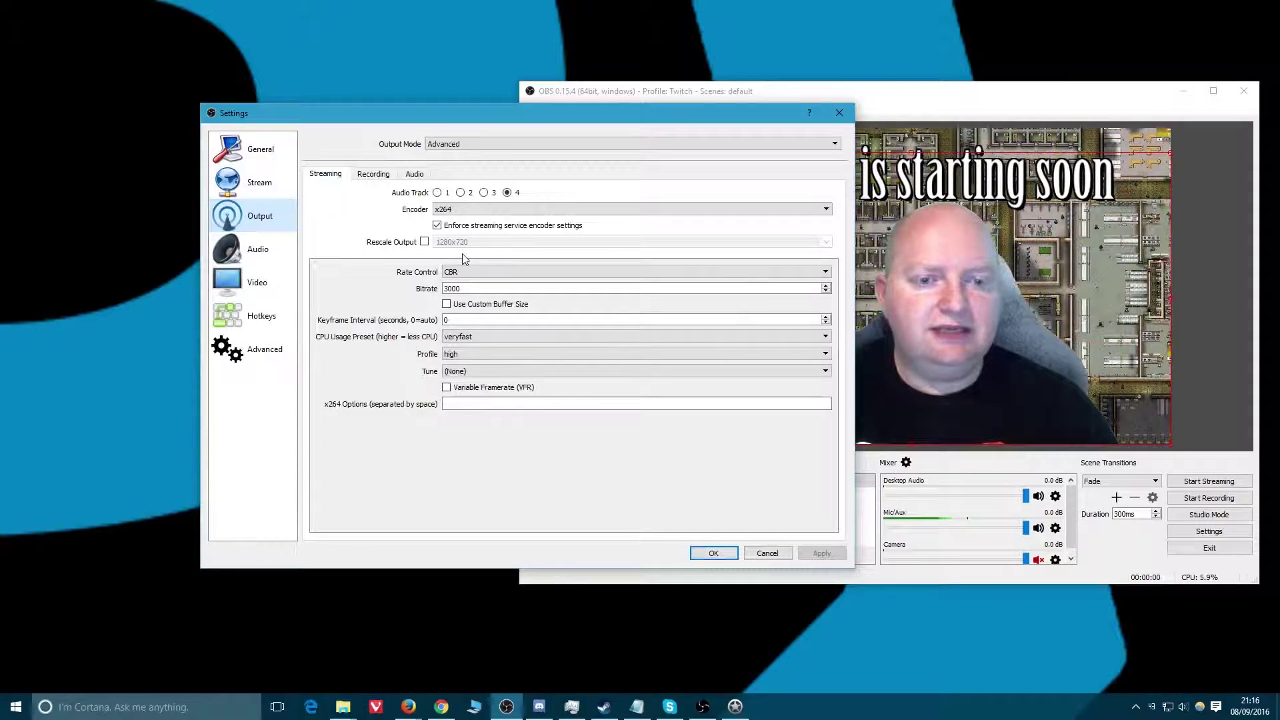
{"action": "left_click", "coordinate": [693, 556]}
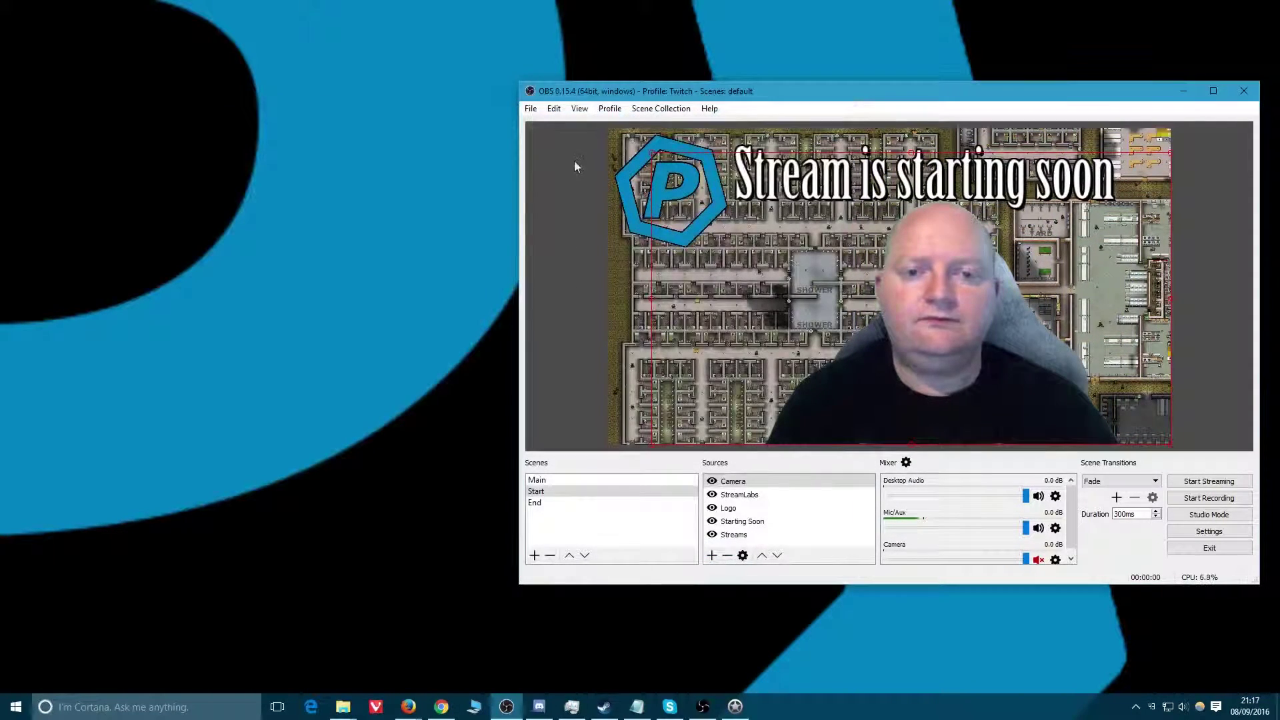
Step: Switch to the Untitled profile and check its Stream and Output settings, closing them without changes
{"action": "left_click", "coordinate": [610, 109]}
{"action": "left_click", "coordinate": [620, 206]}
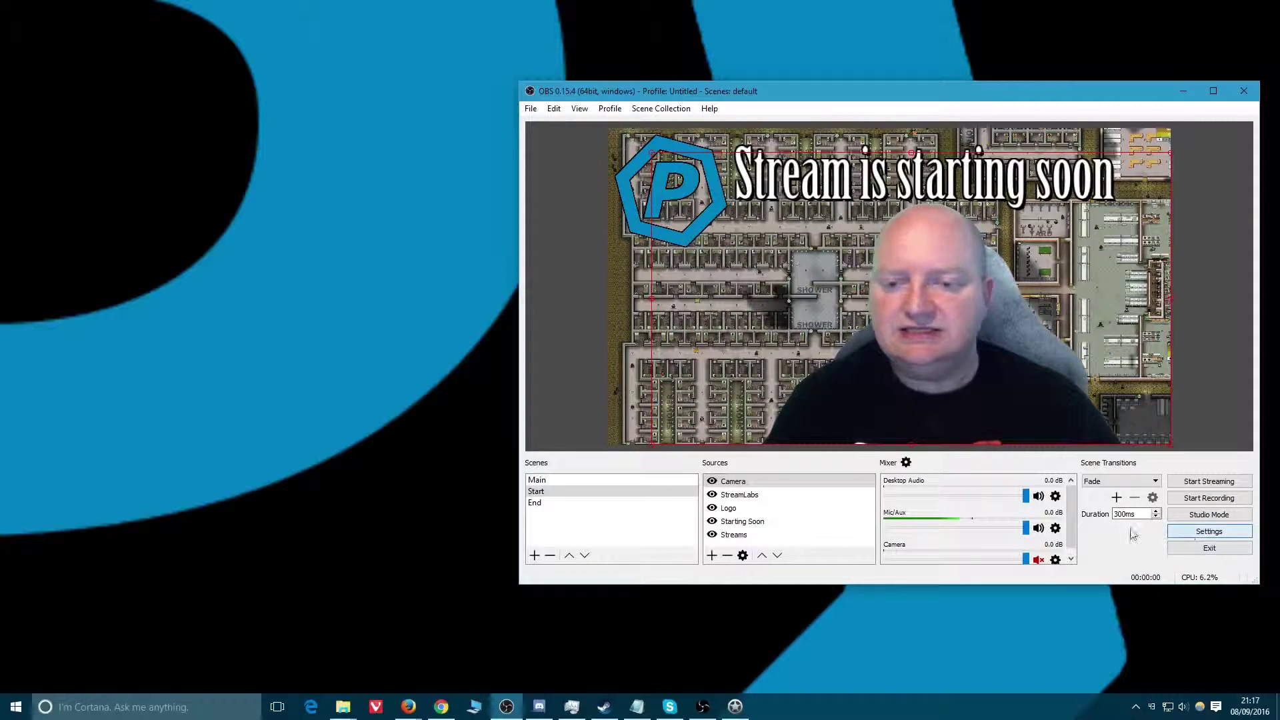
{"action": "left_click", "coordinate": [1208, 531]}
{"action": "left_click_drag", "start_coordinate": [850, 93], "coordinate": [404, 138]}
{"action": "left_click", "coordinate": [160, 198]}
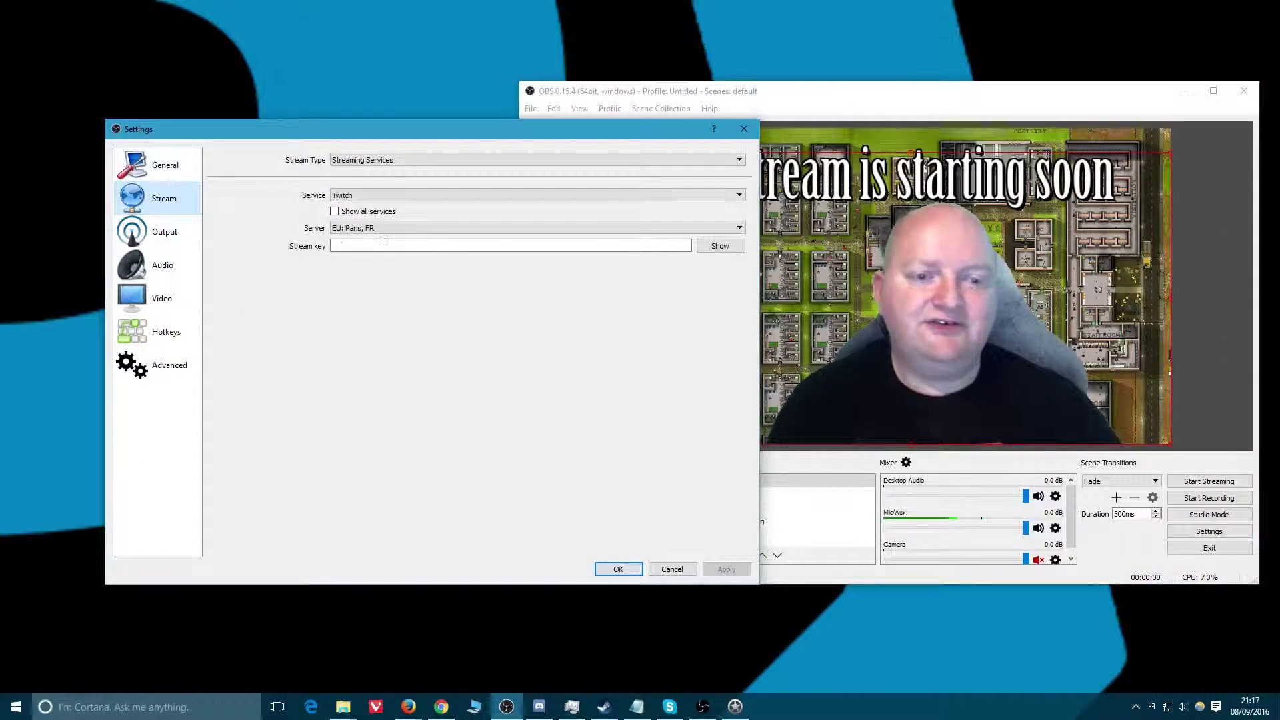
{"action": "left_click", "coordinate": [160, 232]}
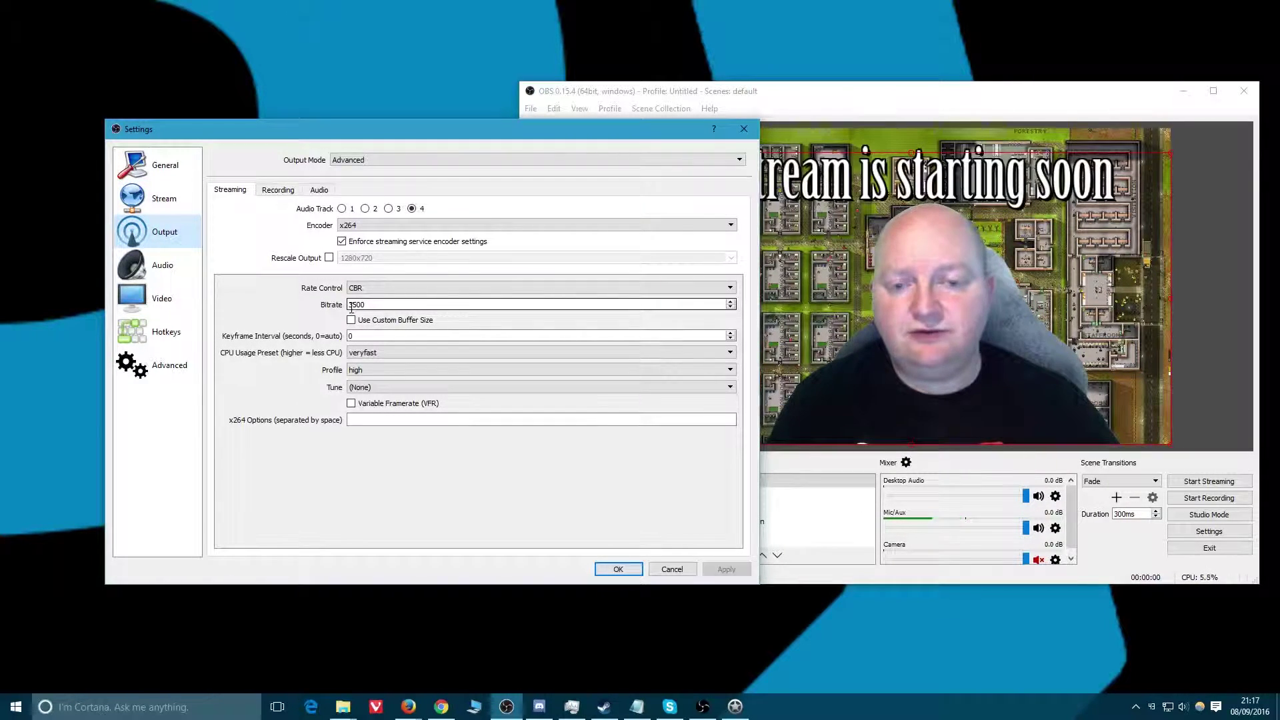
{"action": "left_click", "coordinate": [667, 569]}
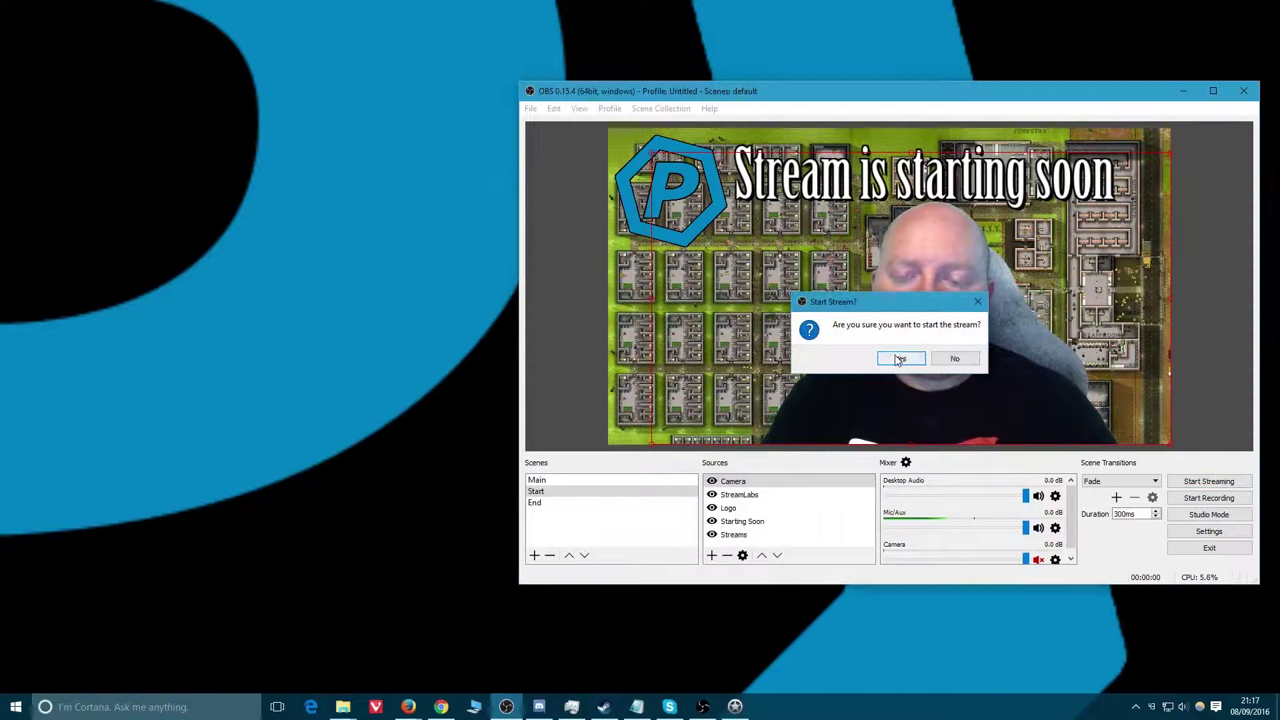
Step: Try to start a stream with the Untitled profile
{"action": "left_click", "coordinate": [896, 358]}
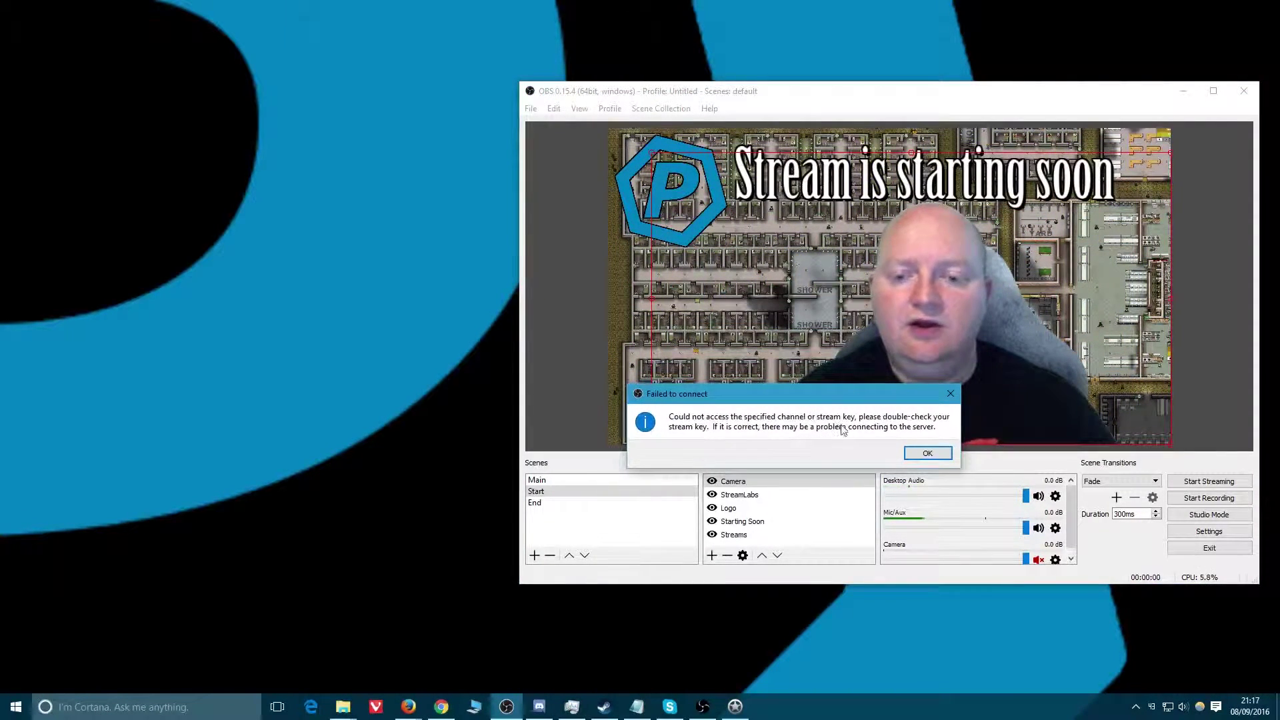
{"action": "left_click", "coordinate": [927, 453]}
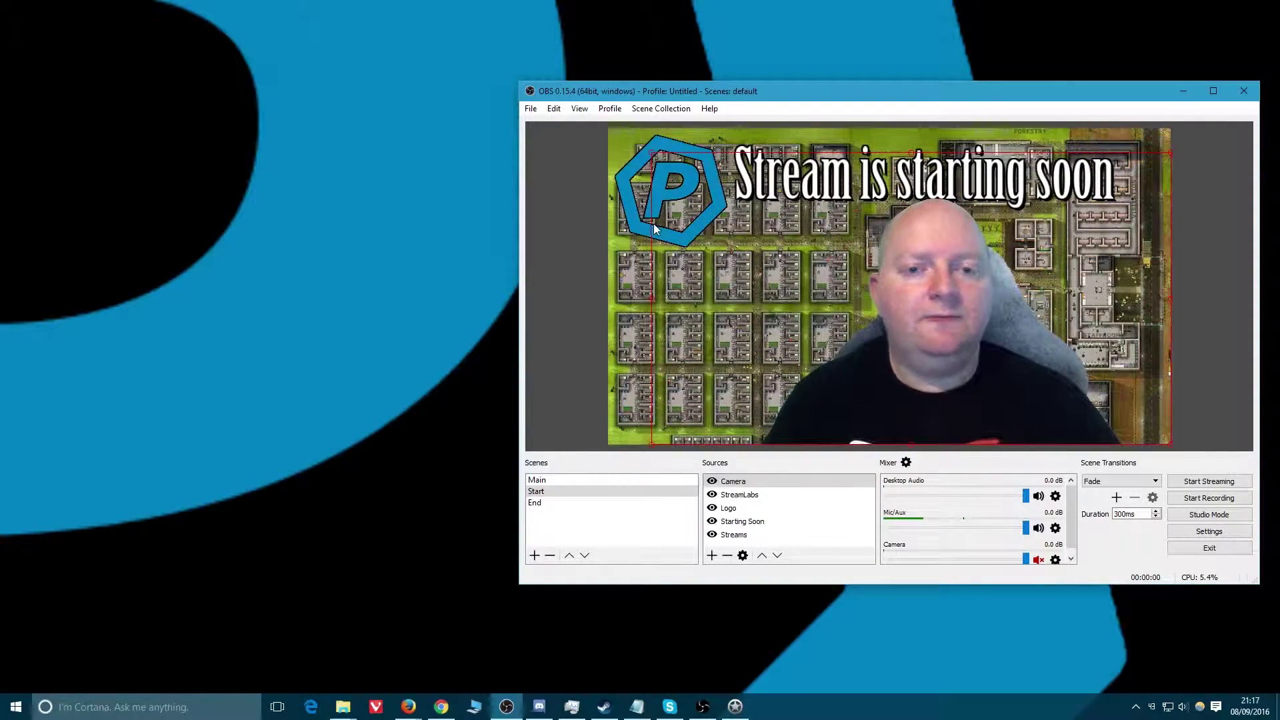
Step: Switch to the Twitch profile and start streaming with it
{"action": "left_click", "coordinate": [610, 108]}
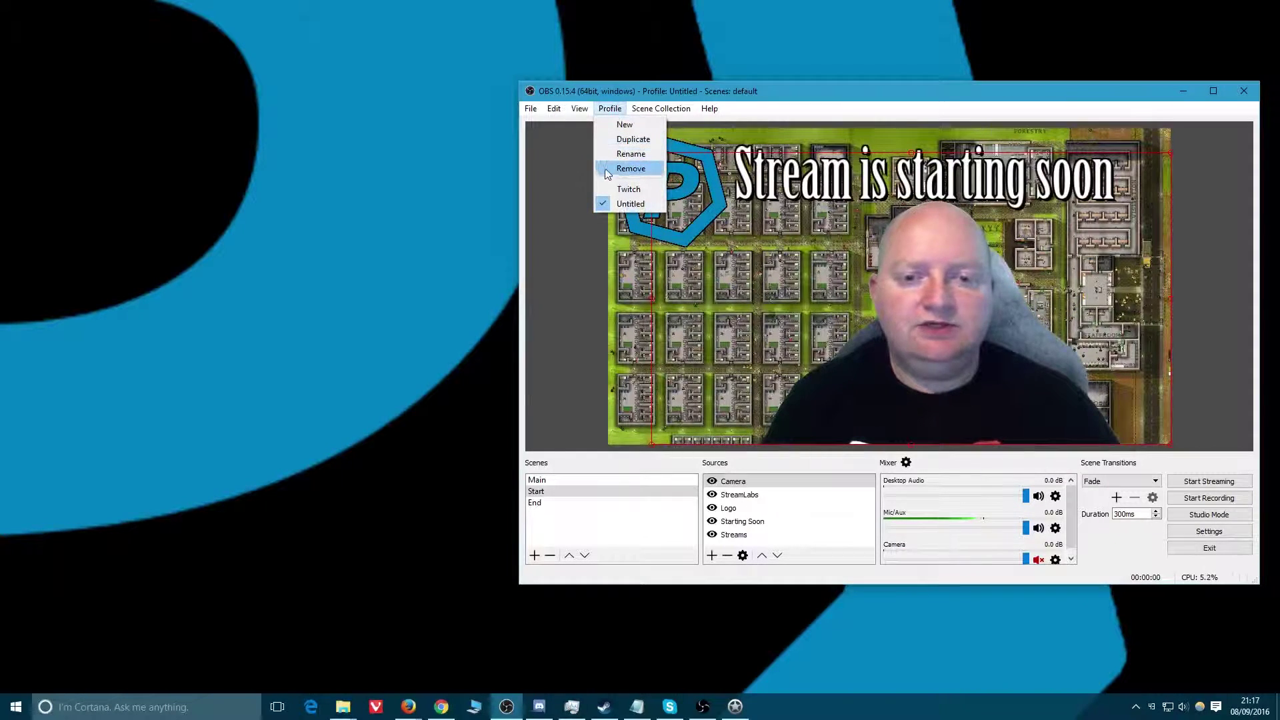
{"action": "left_click", "coordinate": [615, 187]}
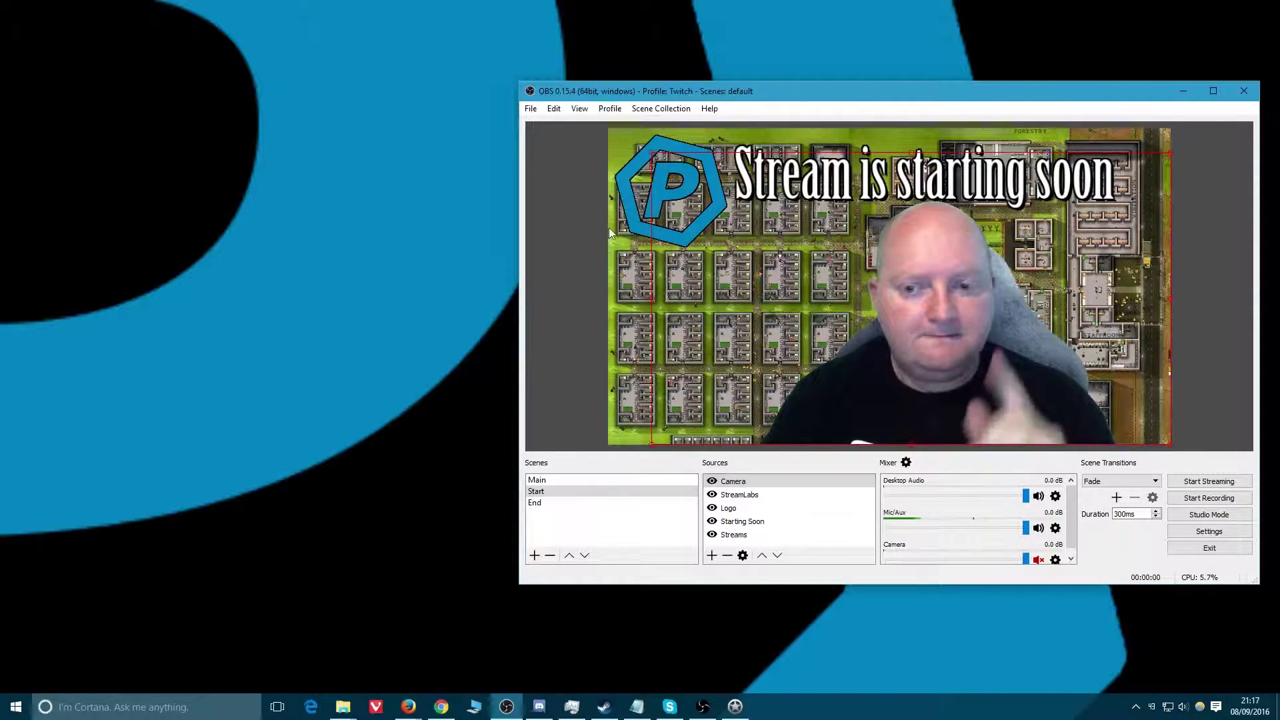
{"action": "left_click", "coordinate": [1206, 483]}
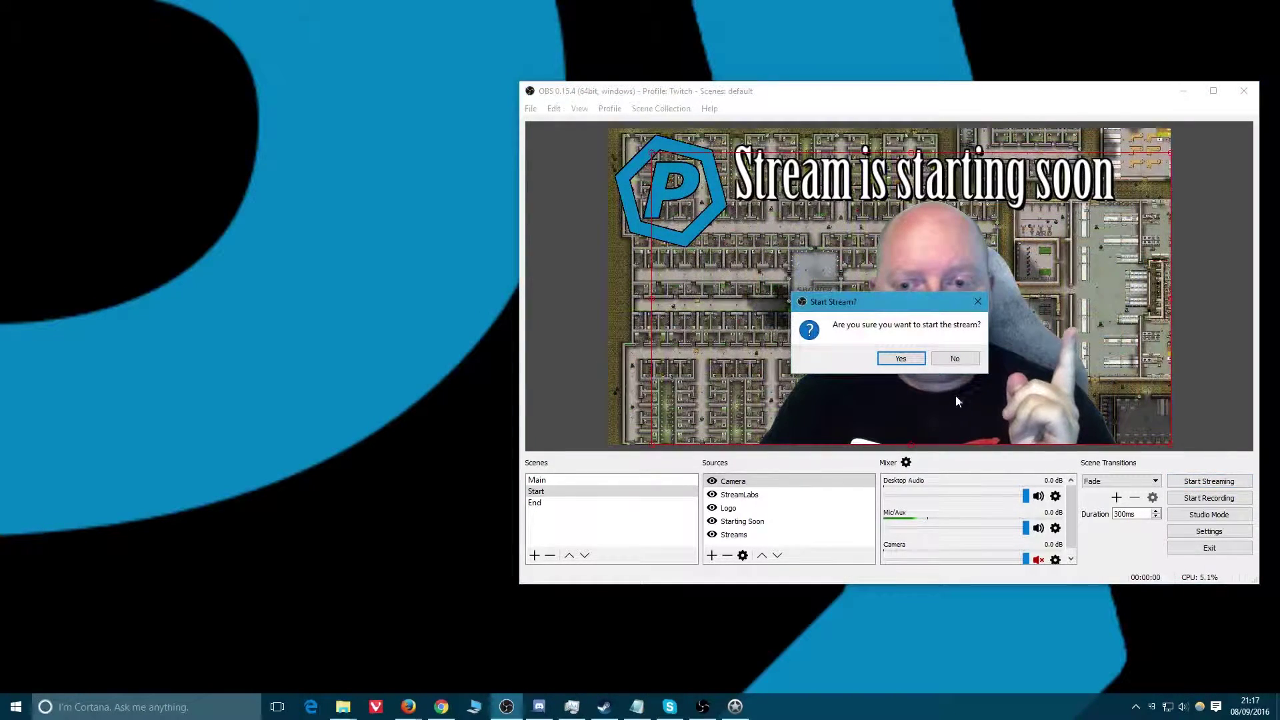
{"action": "left_click", "coordinate": [906, 358]}
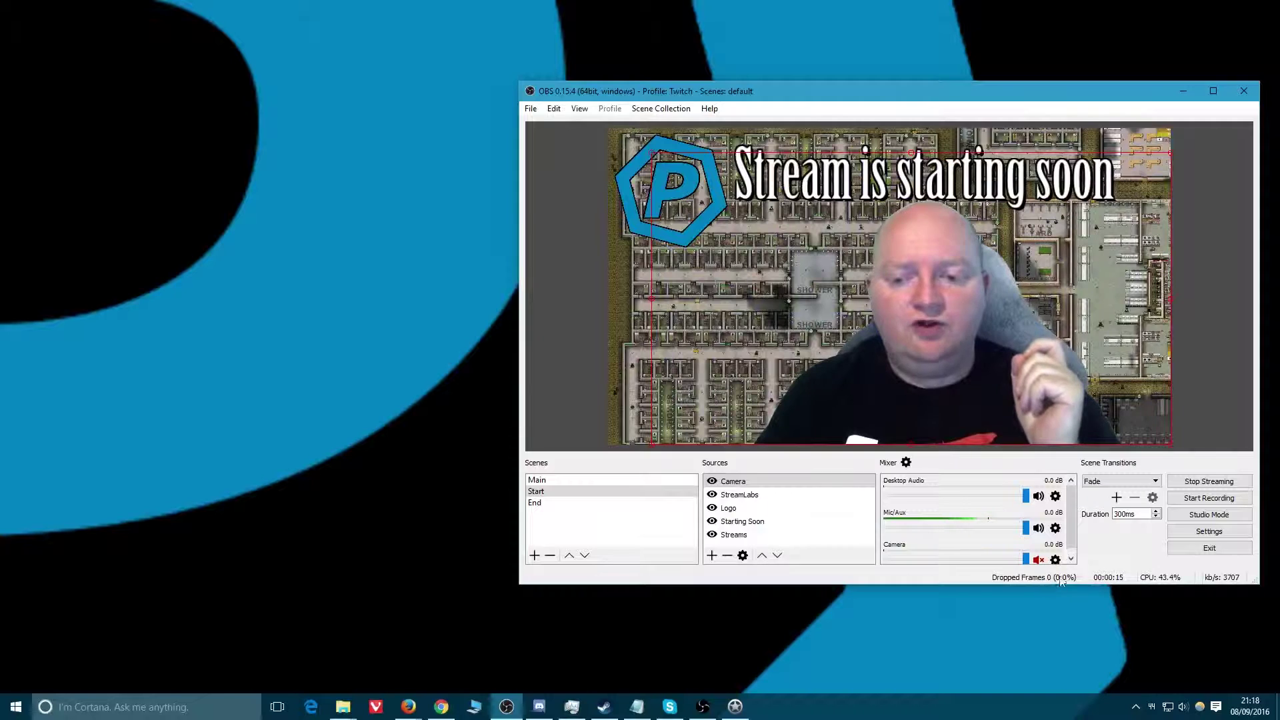
Step: Stop the running test stream and switch back to the Untitled profile
{"action": "left_click", "coordinate": [1196, 482]}
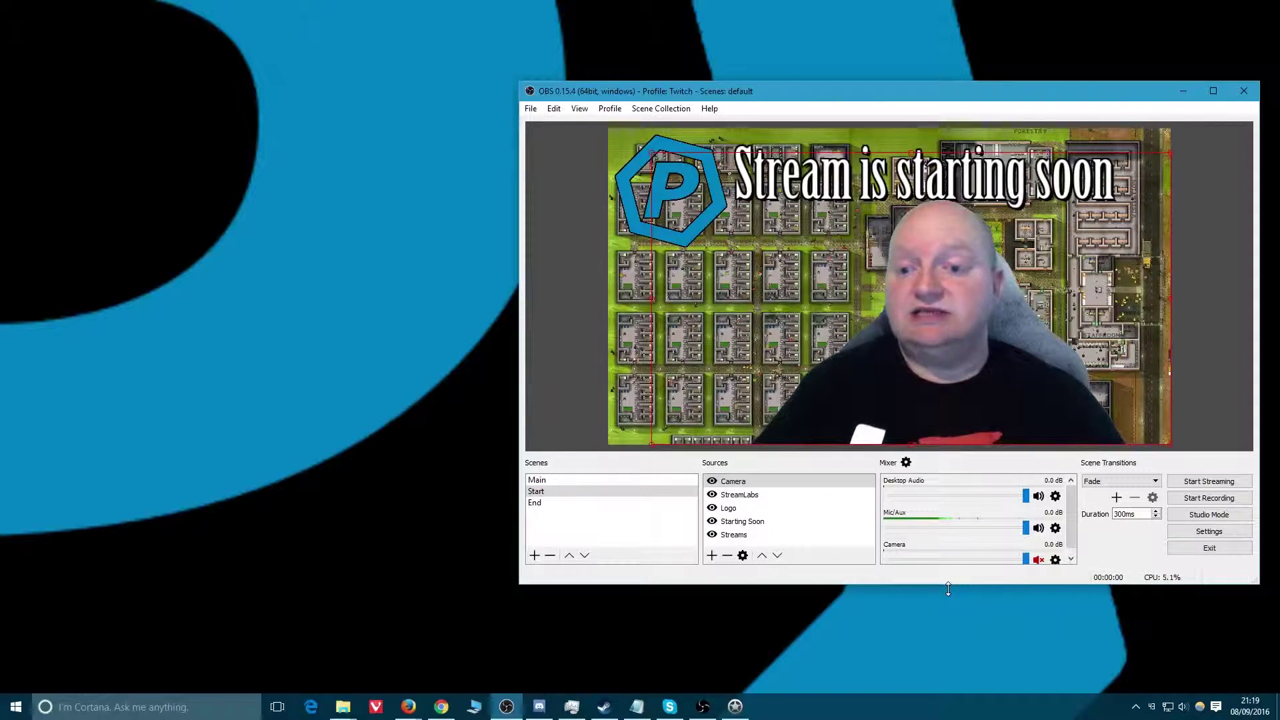
{"action": "left_click", "coordinate": [619, 115]}
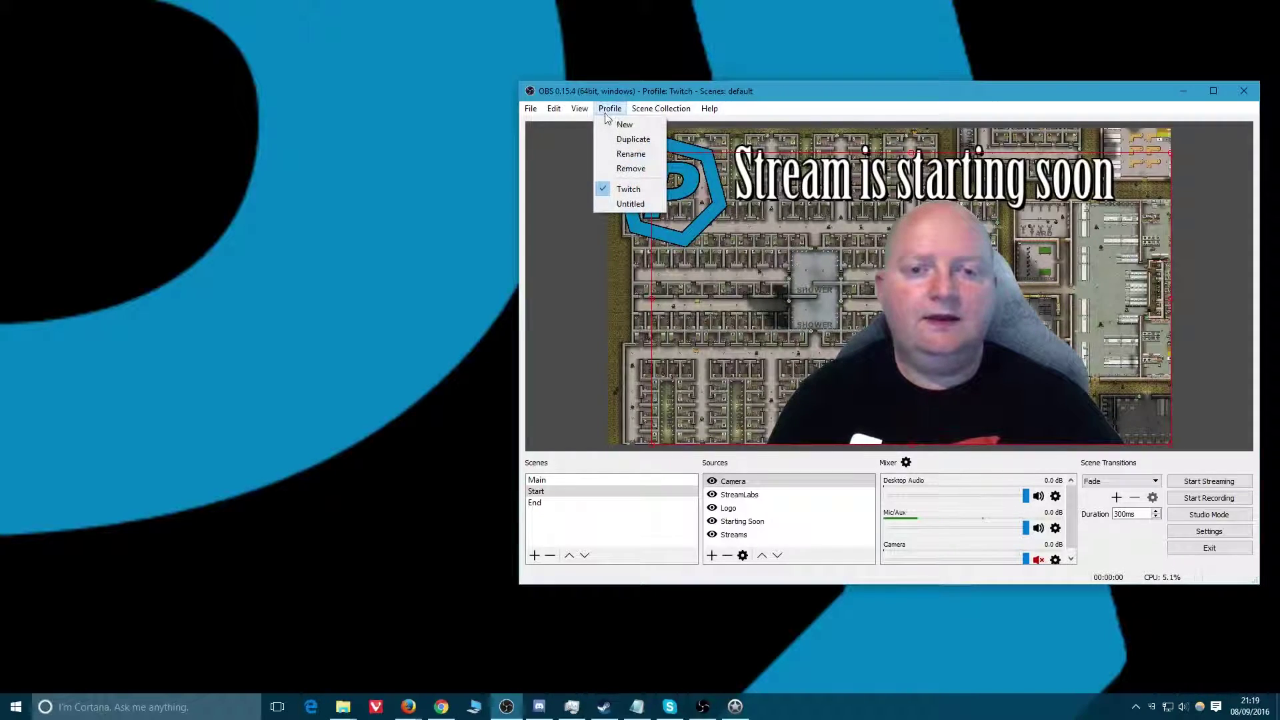
{"action": "left_click", "coordinate": [613, 204]}
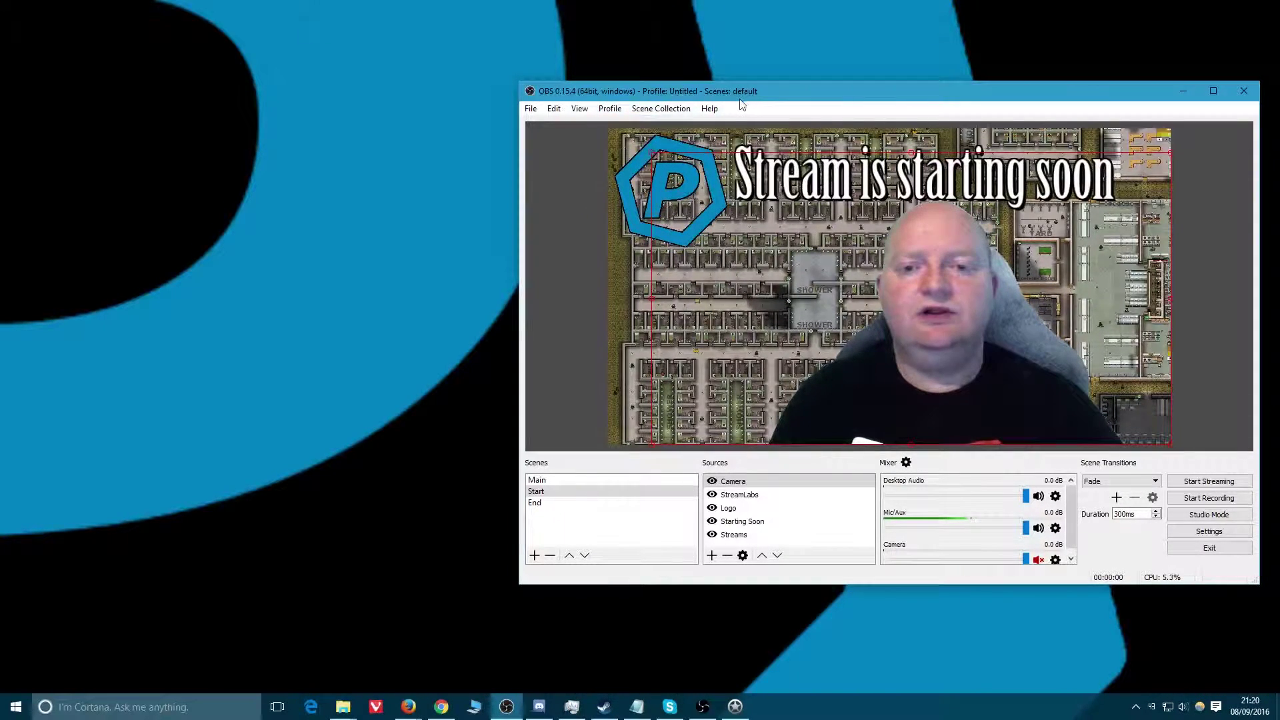